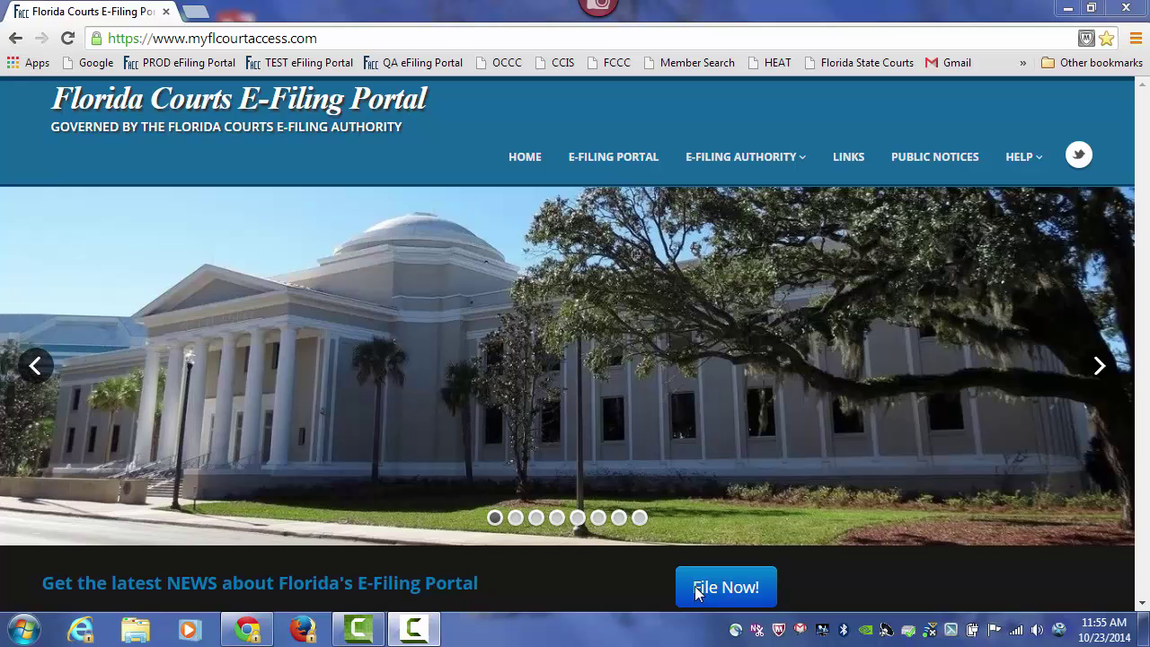
- Sign in to the TEST eFiling Portal with the filer's user name and password
{"action": "left_click", "coordinate": [605, 156]}
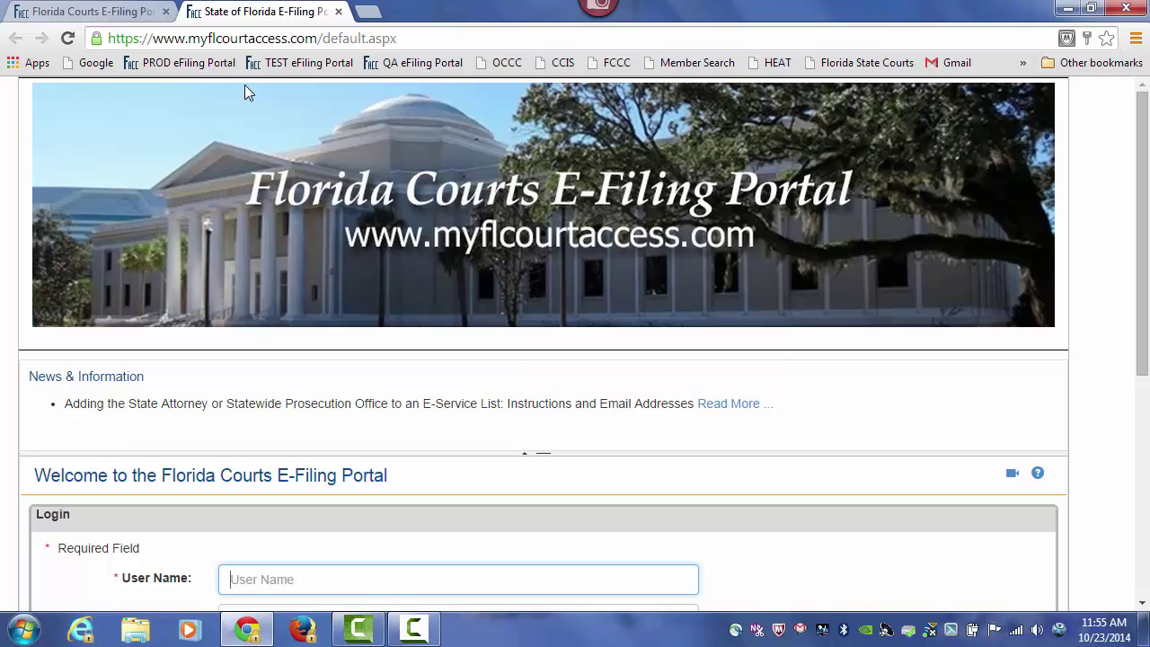
{"action": "left_click", "coordinate": [270, 63]}
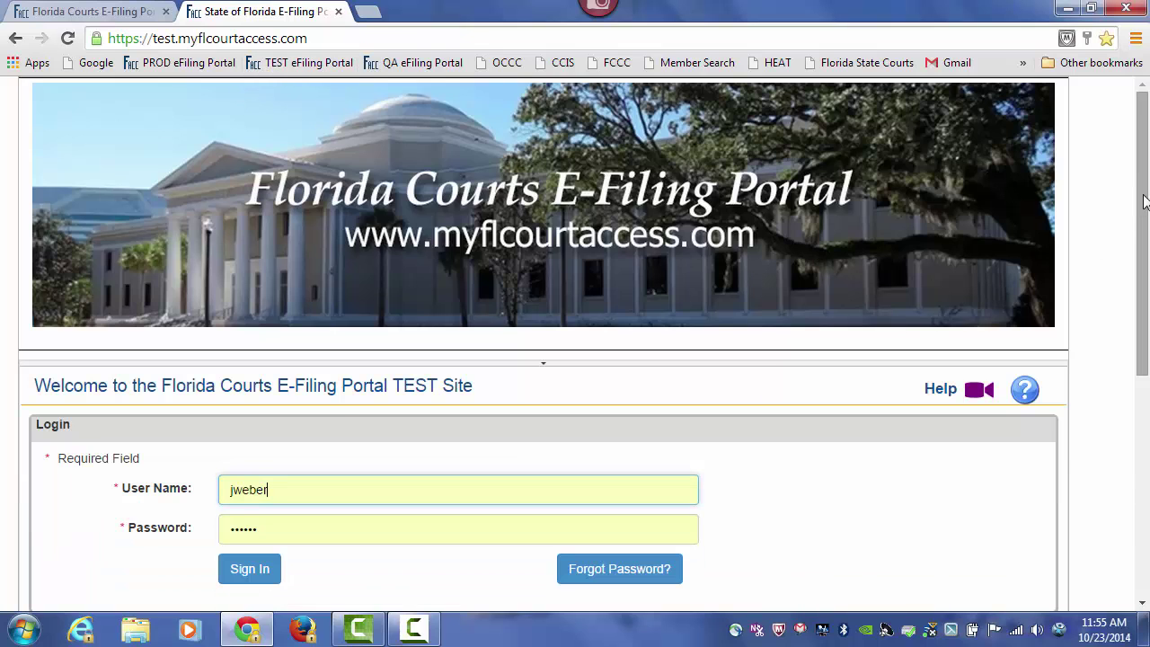
{"action": "scroll", "coordinate": [439, 535], "scroll_direction": "down", "scroll_amount": 1}
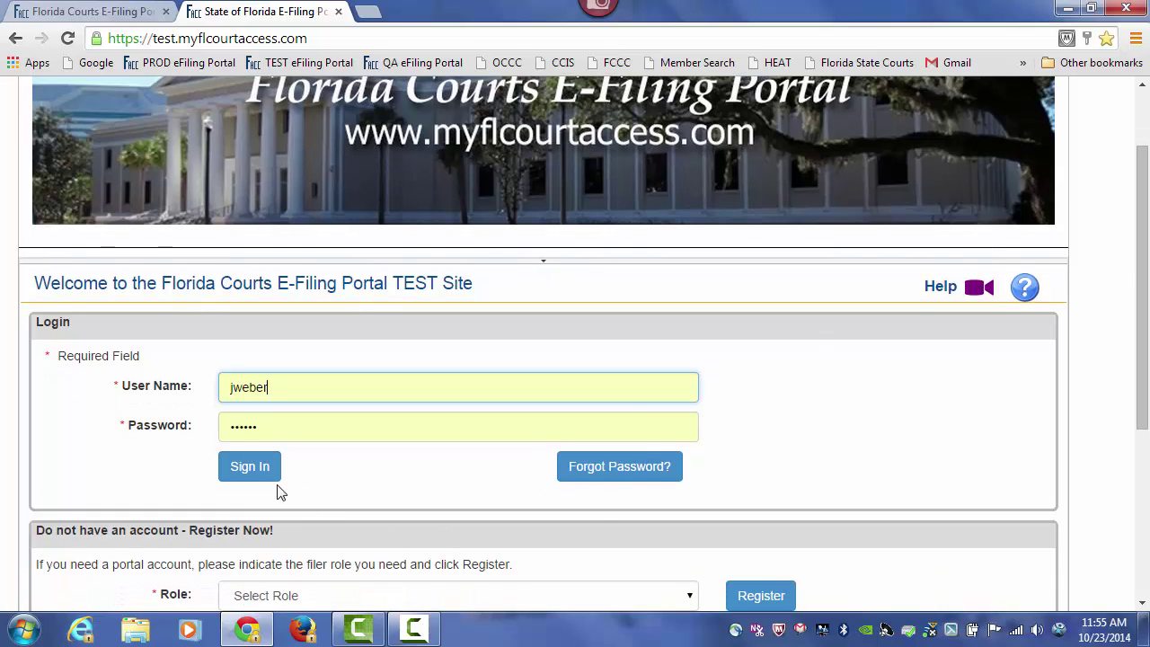
{"action": "left_click", "coordinate": [252, 471]}
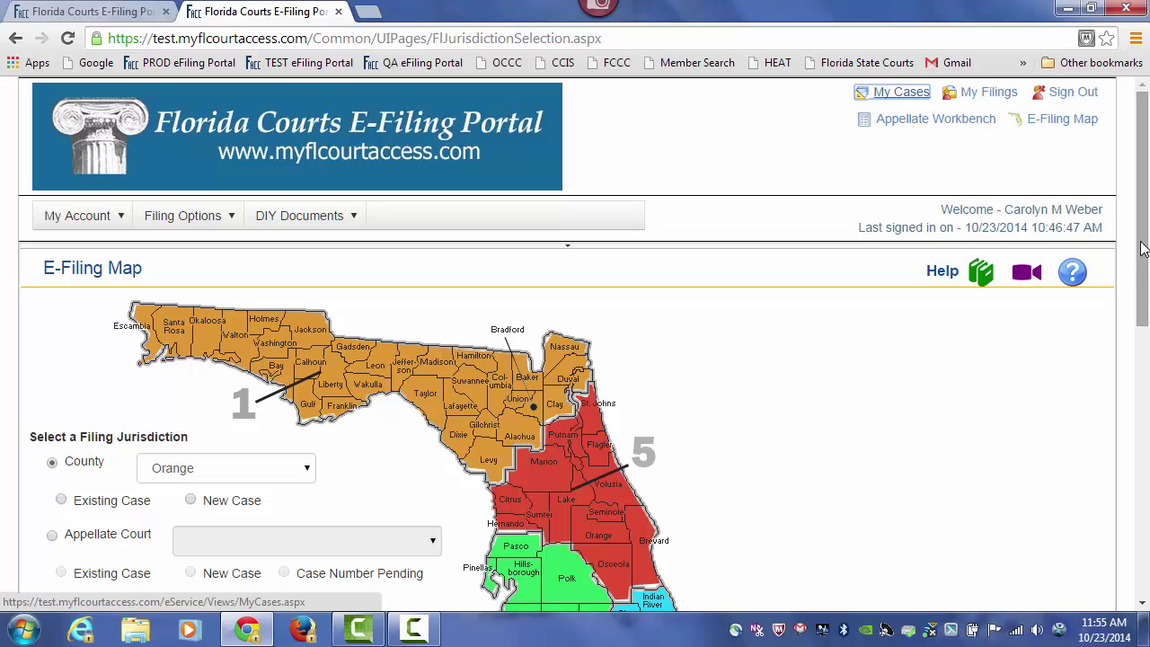
- Start an Appellate Court New Case filing with The Florida Supreme Court
{"action": "left_click_drag", "start_coordinate": [1144, 241], "coordinate": [1144, 310]}
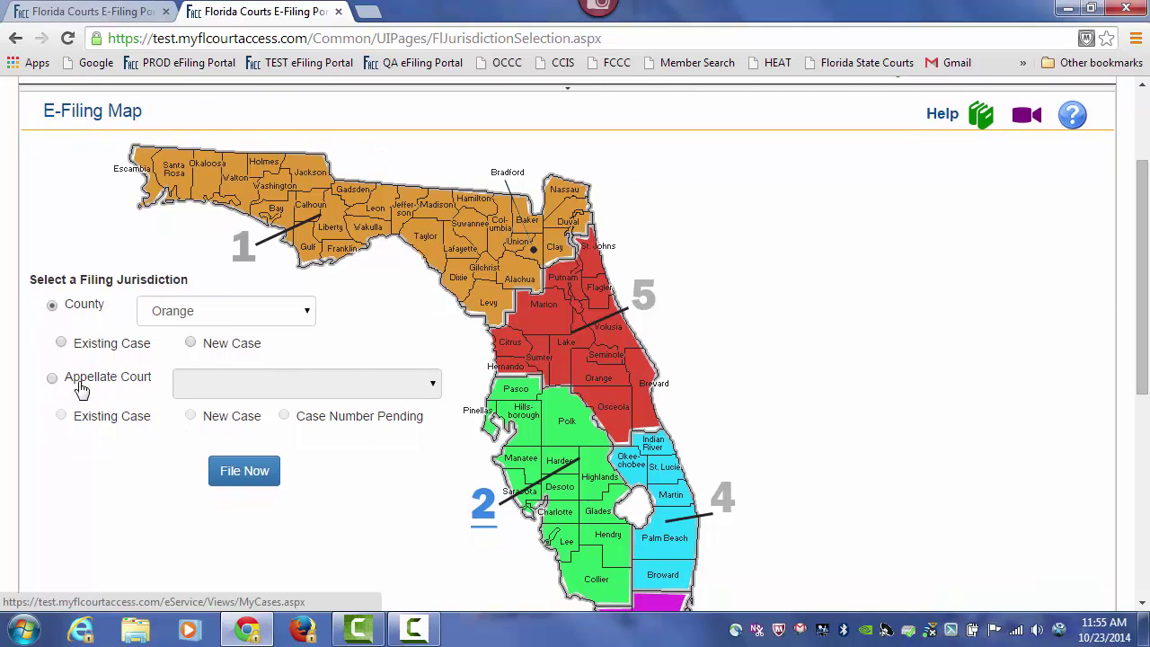
{"action": "left_click", "coordinate": [53, 379]}
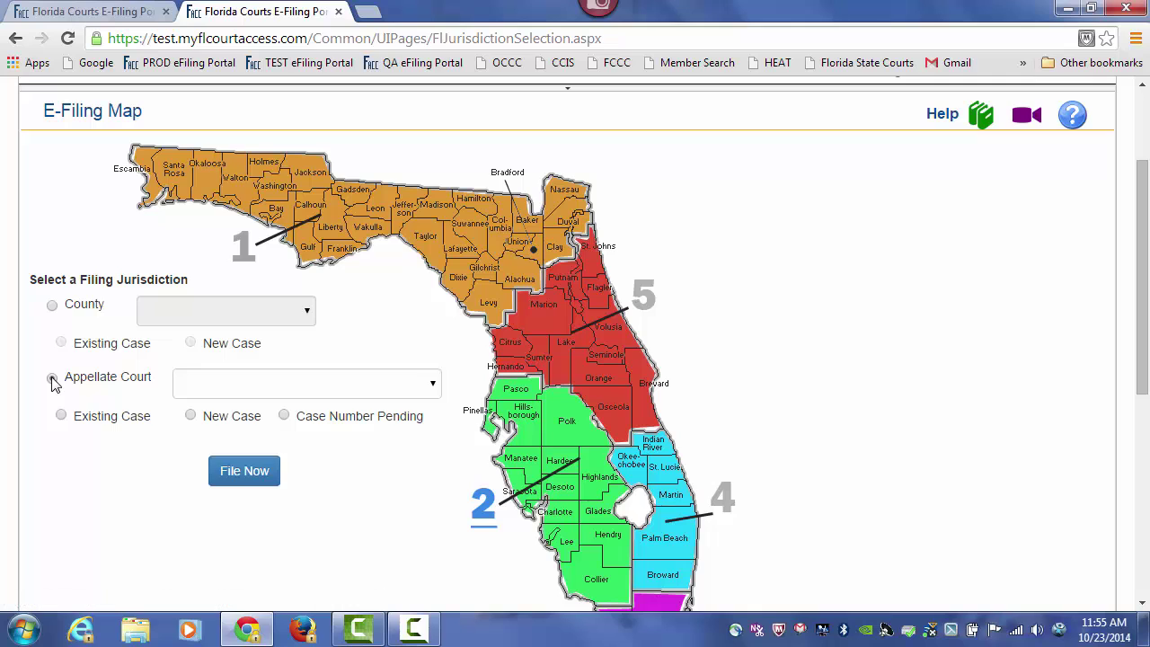
{"action": "left_click", "coordinate": [430, 386]}
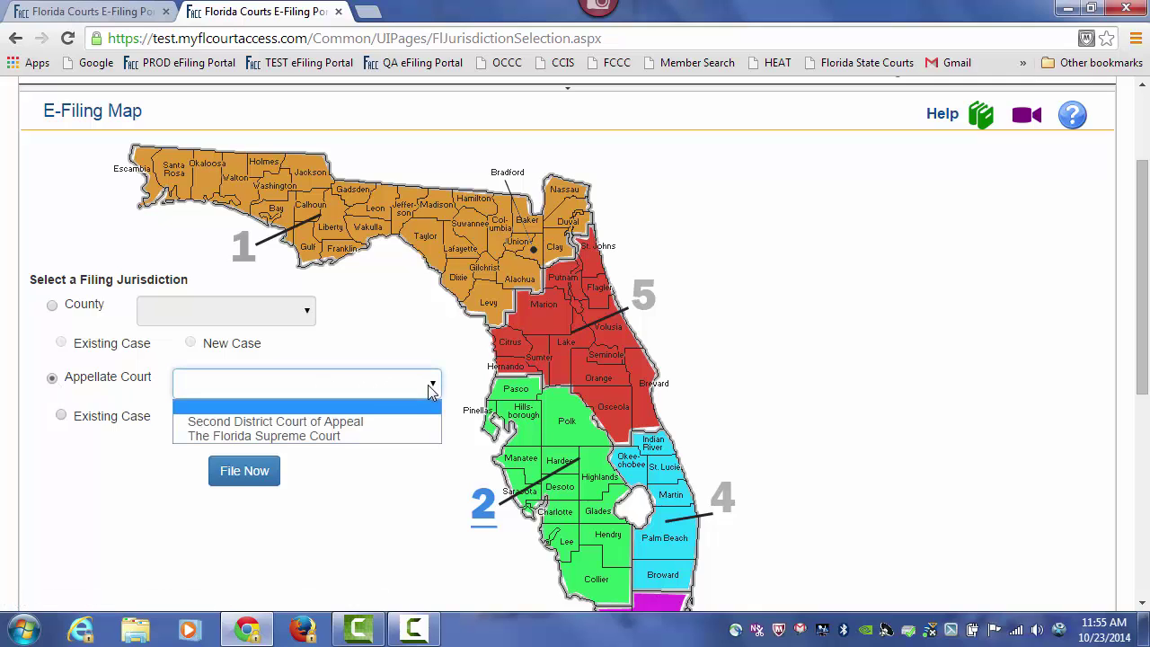
{"action": "left_click", "coordinate": [417, 438]}
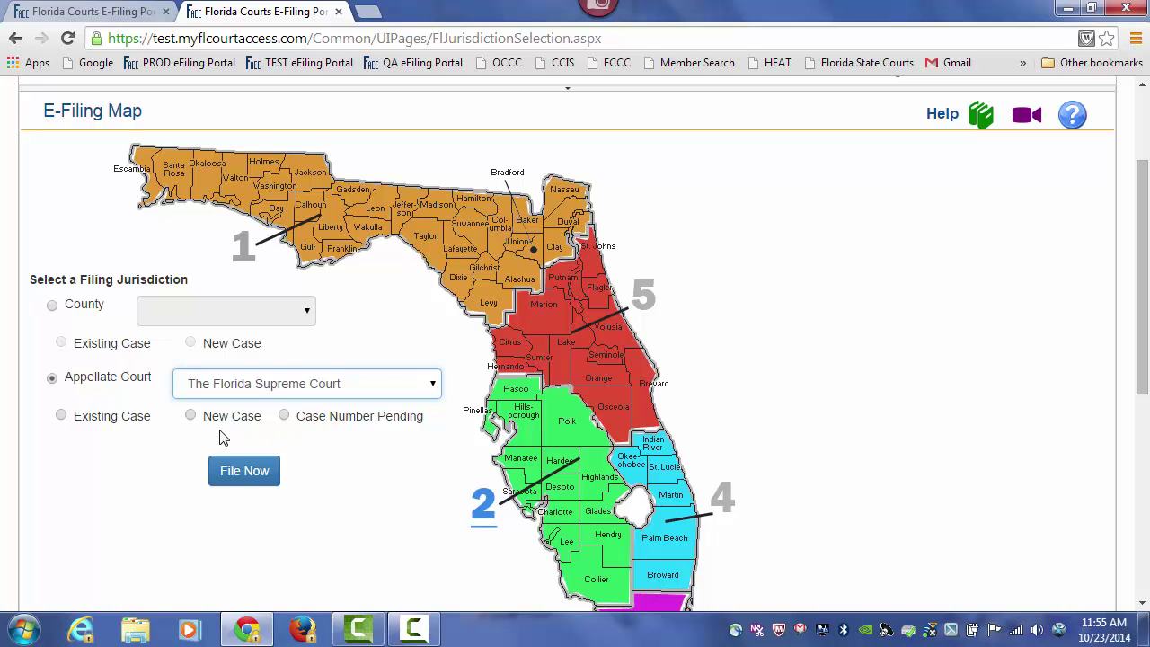
{"action": "left_click", "coordinate": [191, 416]}
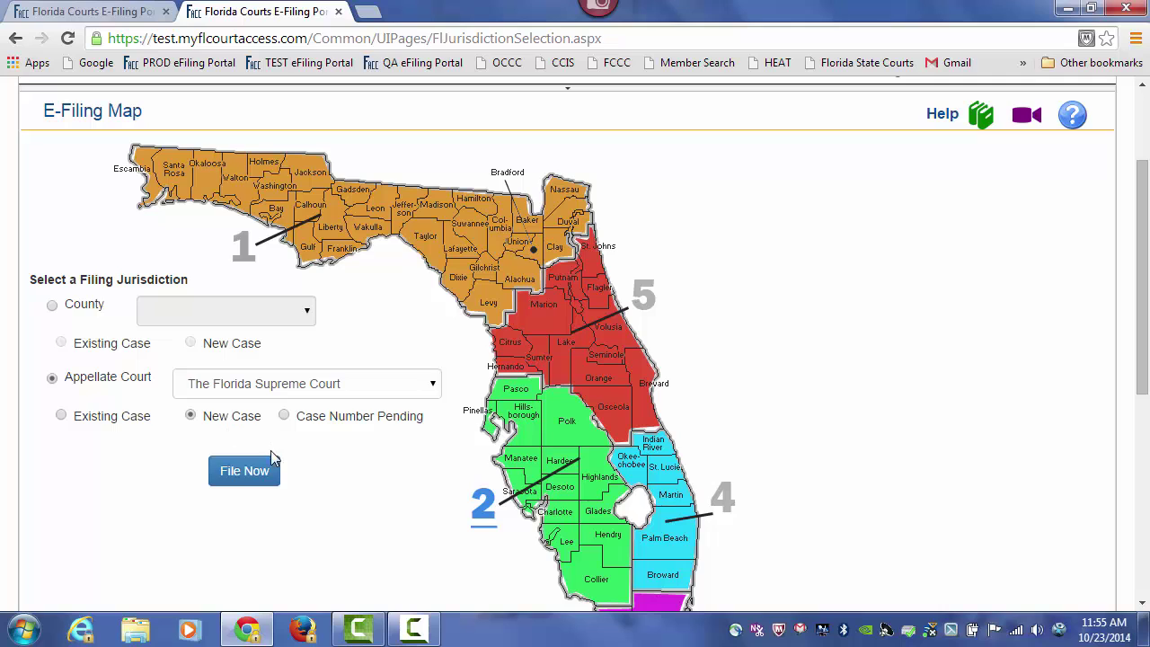
{"action": "left_click", "coordinate": [253, 479]}
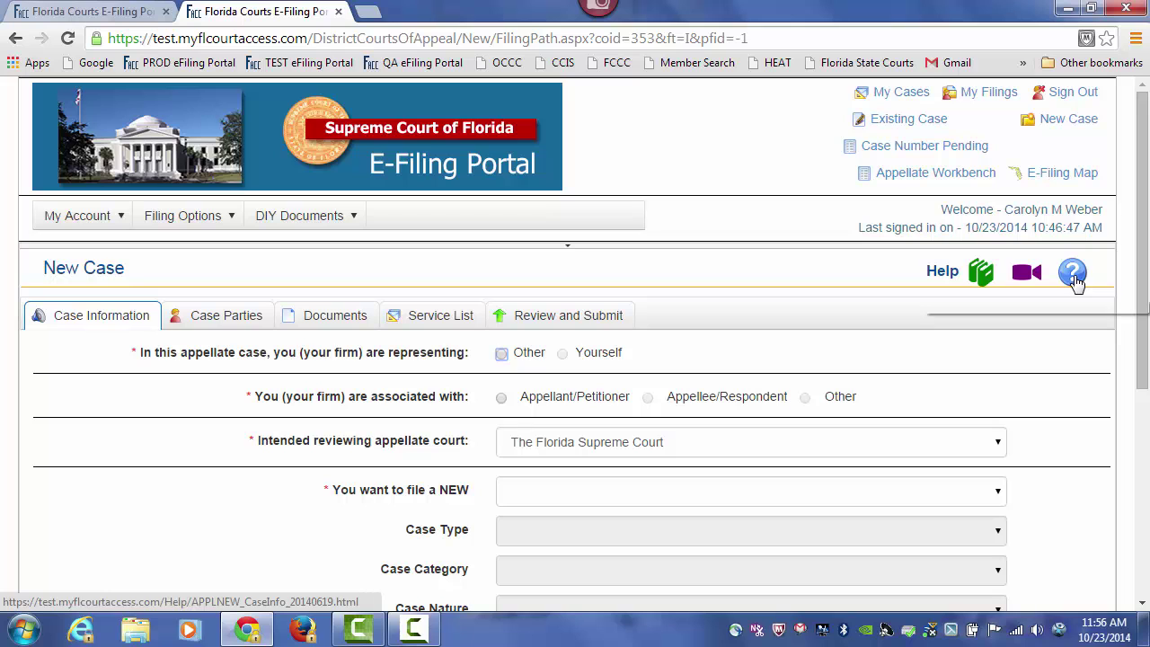
- Scroll down the Case Information tab to review the New Case fields
{"action": "left_click_drag", "start_coordinate": [1142, 208], "coordinate": [1147, 258]}
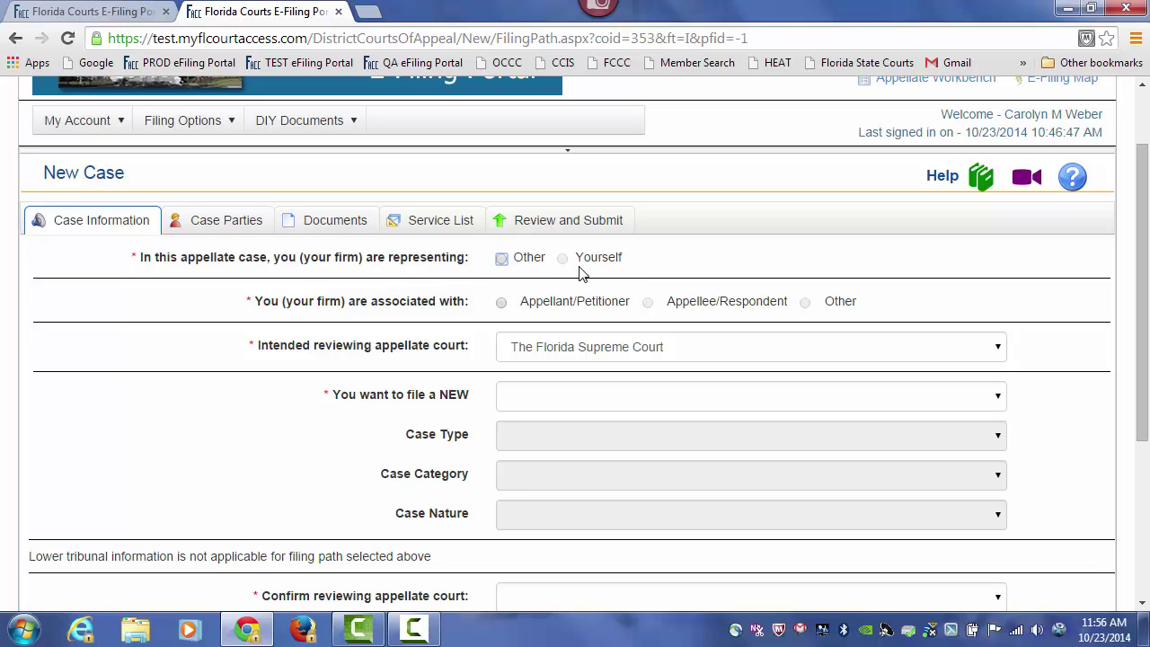
- Mark the firm as representing Other, associated with the Appellant/Petitioner
{"action": "left_click", "coordinate": [503, 259]}
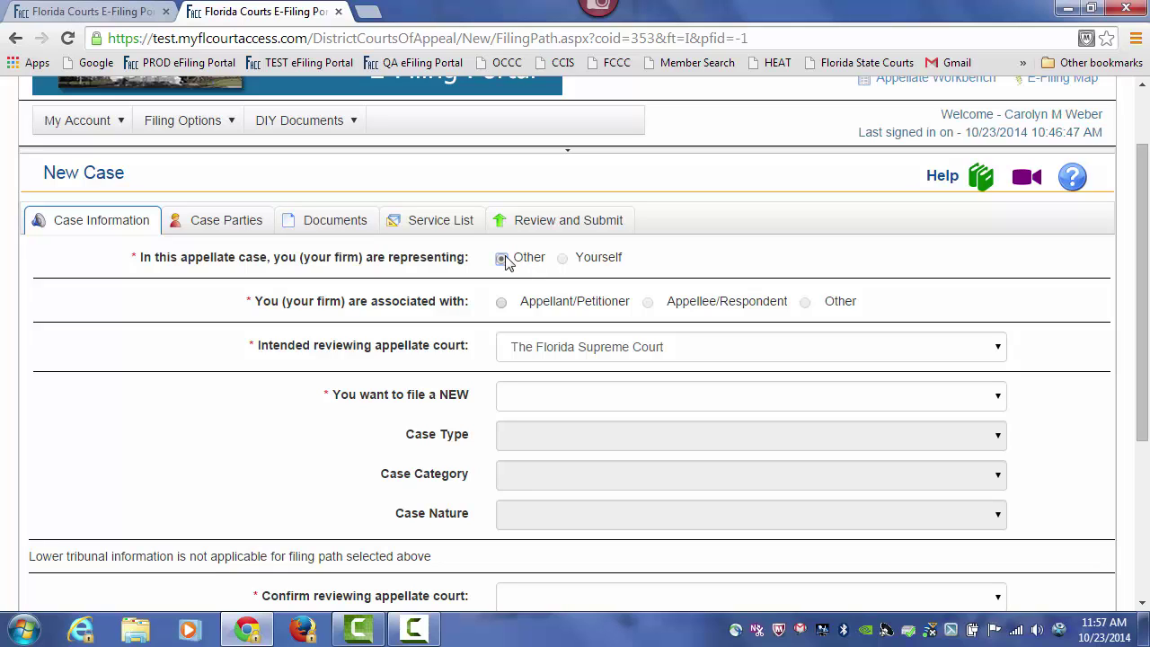
{"action": "left_click", "coordinate": [502, 303]}
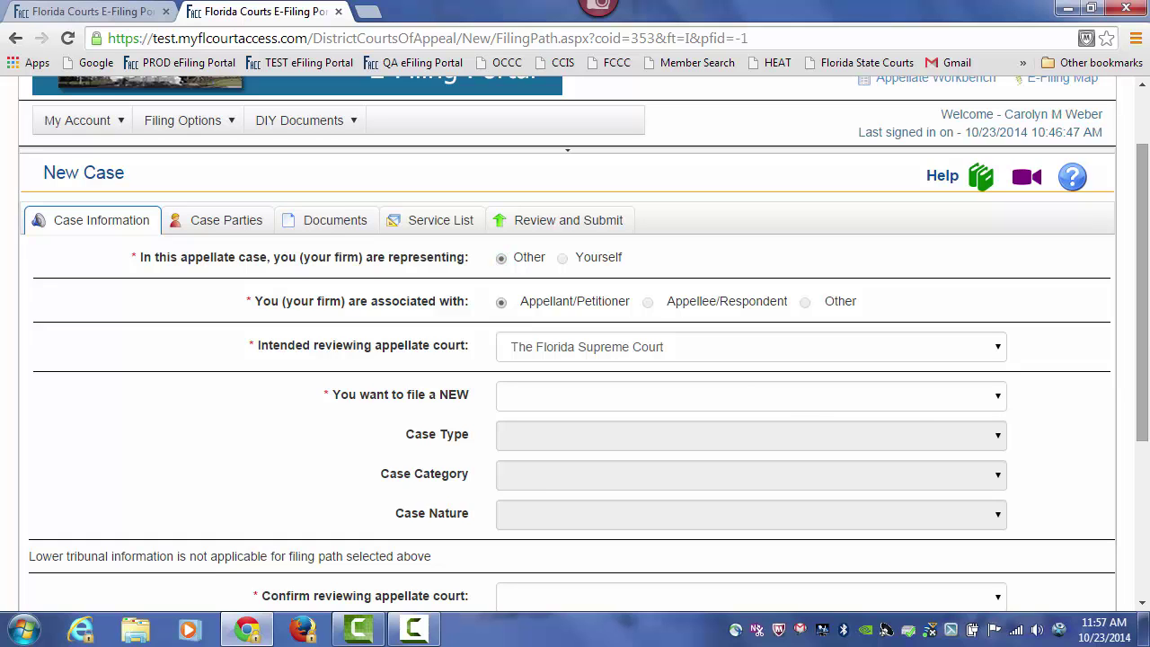
{"action": "left_click_drag", "start_coordinate": [1146, 273], "coordinate": [1146, 361]}
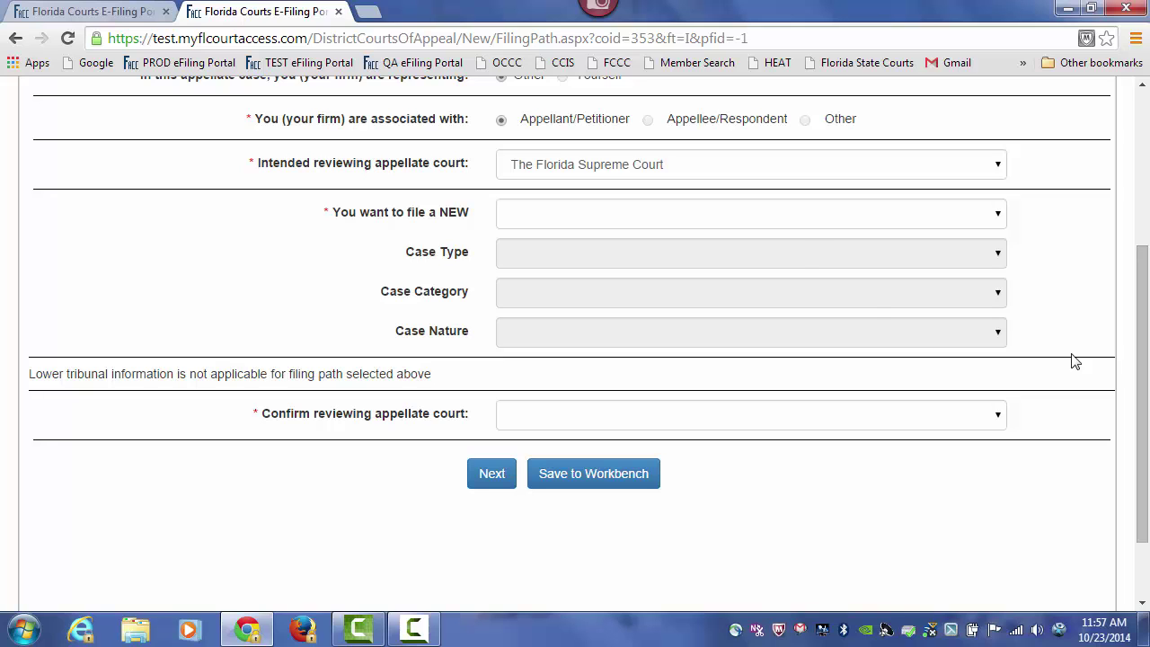
- Set the filing to PETITION FOR WRIT, MANDAMUS, CRIMINAL, nature NOT APPLICABLE
{"action": "left_click", "coordinate": [796, 222]}
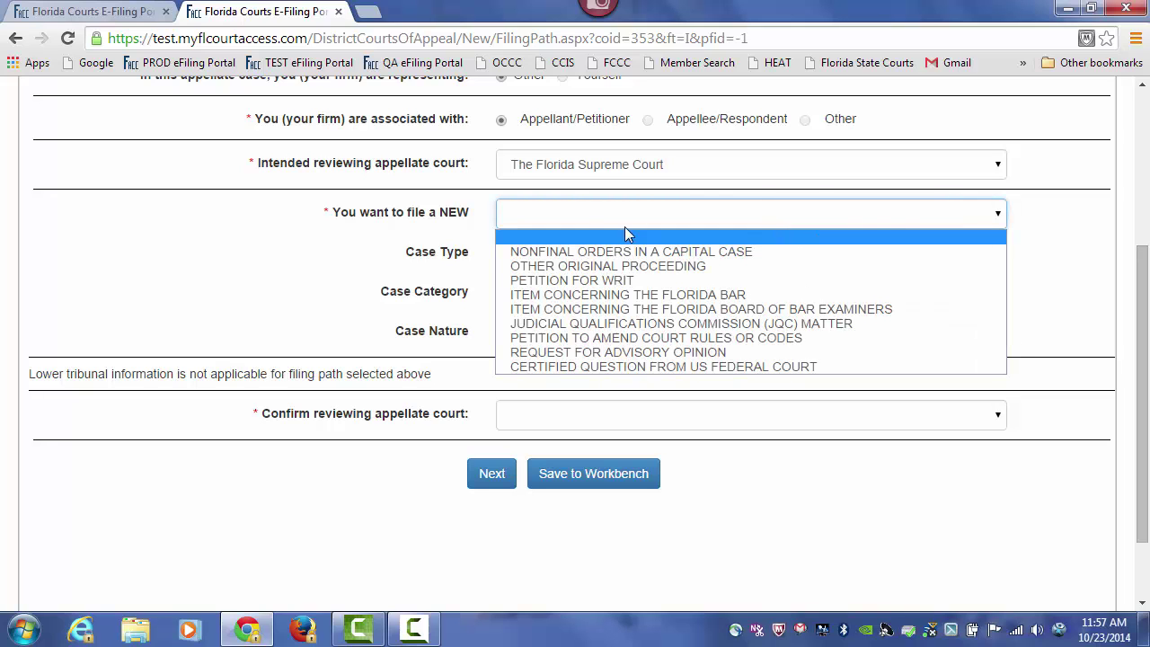
{"action": "left_click", "coordinate": [577, 281]}
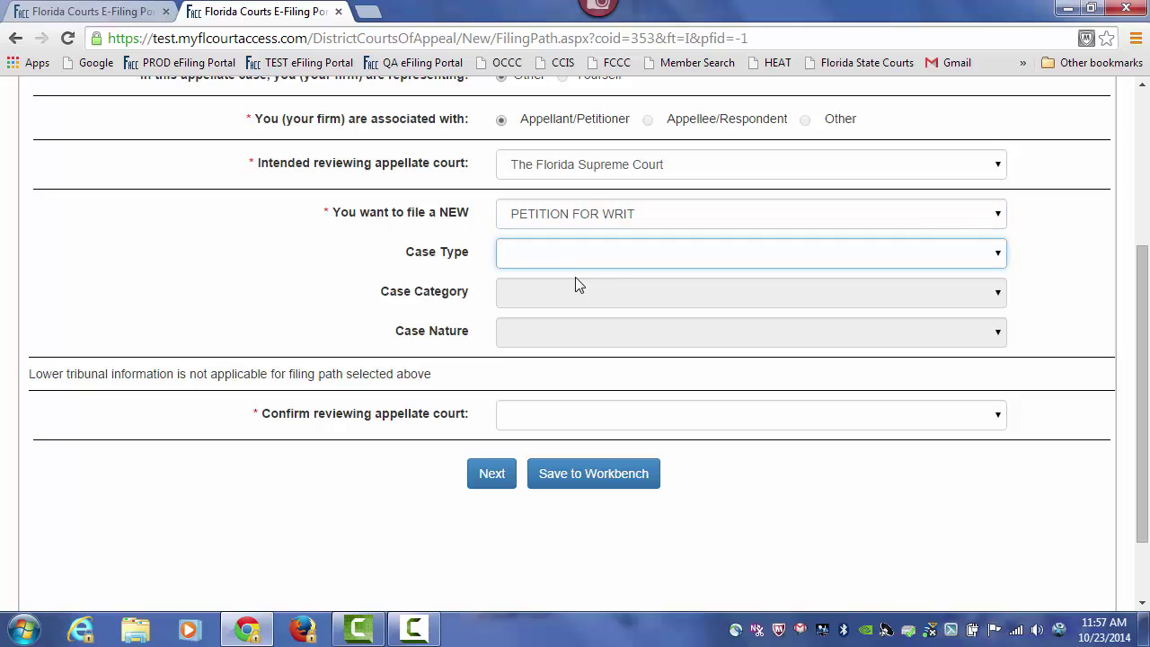
{"action": "left_click", "coordinate": [575, 259]}
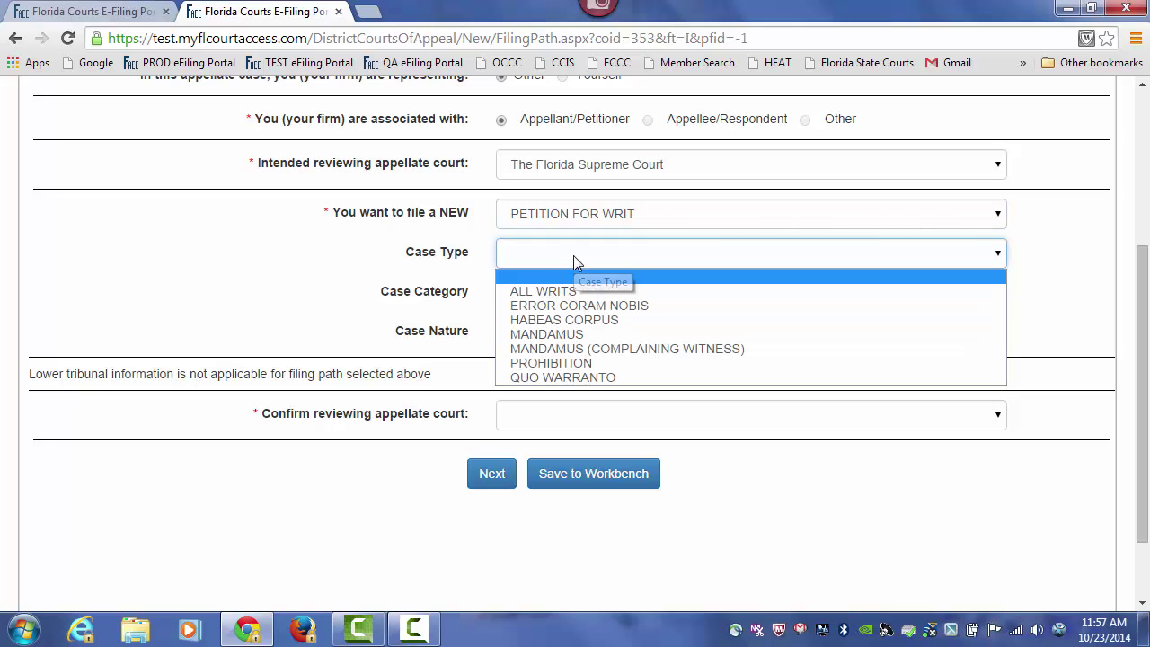
{"action": "left_click", "coordinate": [556, 334]}
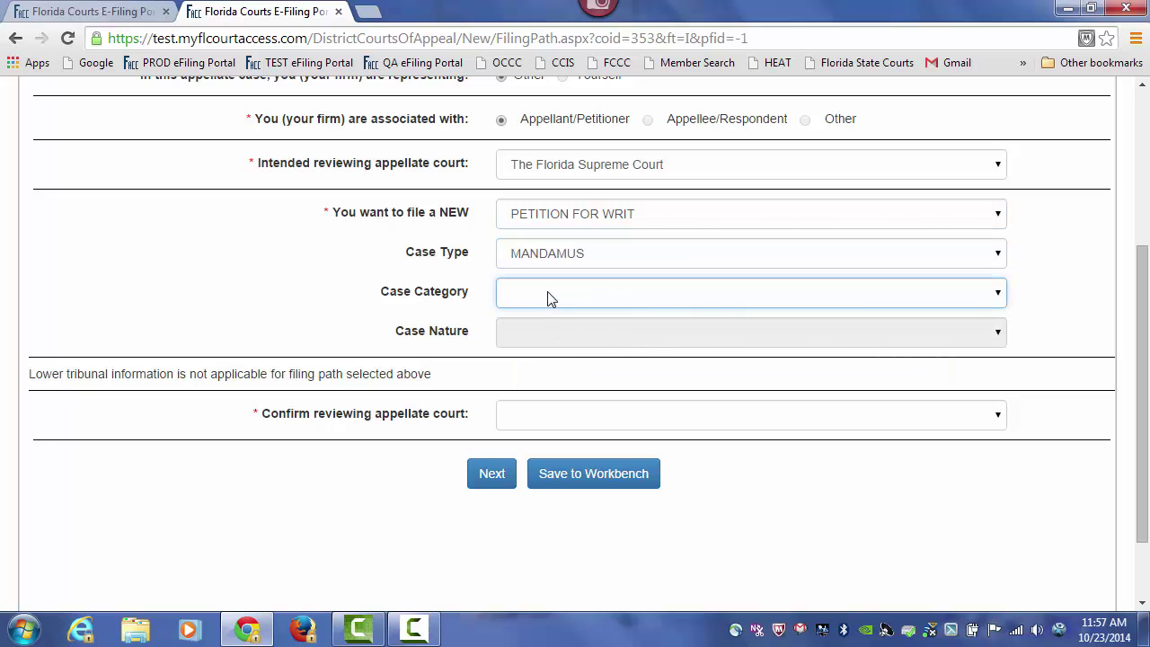
{"action": "left_click", "coordinate": [546, 297]}
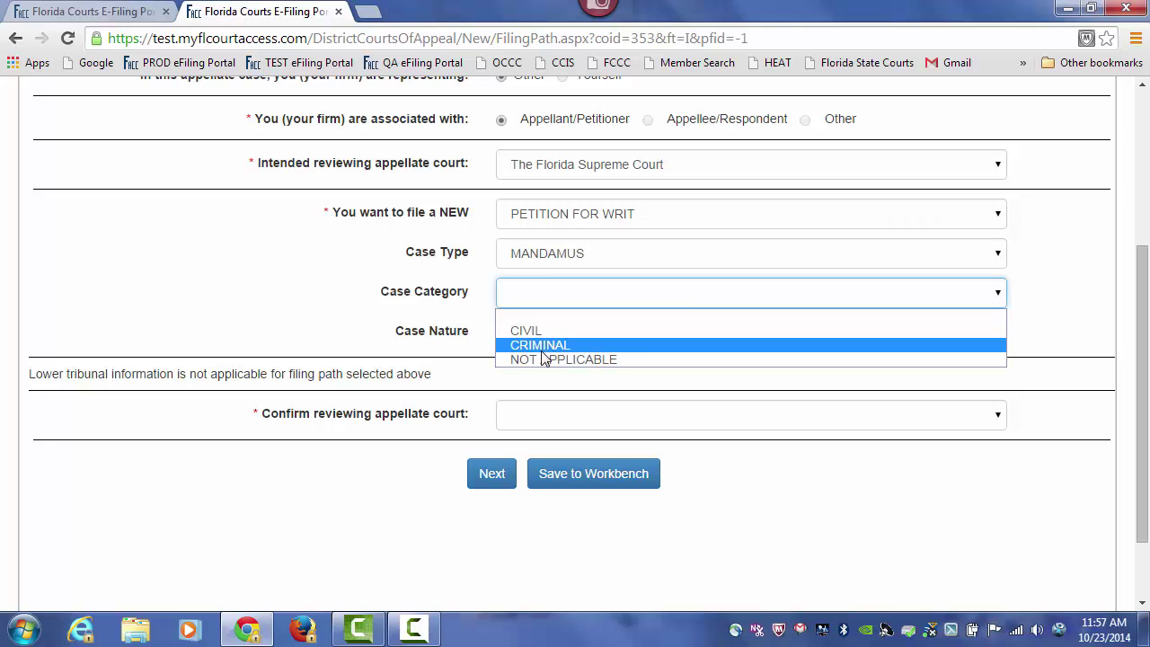
{"action": "left_click", "coordinate": [542, 349]}
{"action": "left_click", "coordinate": [538, 334]}
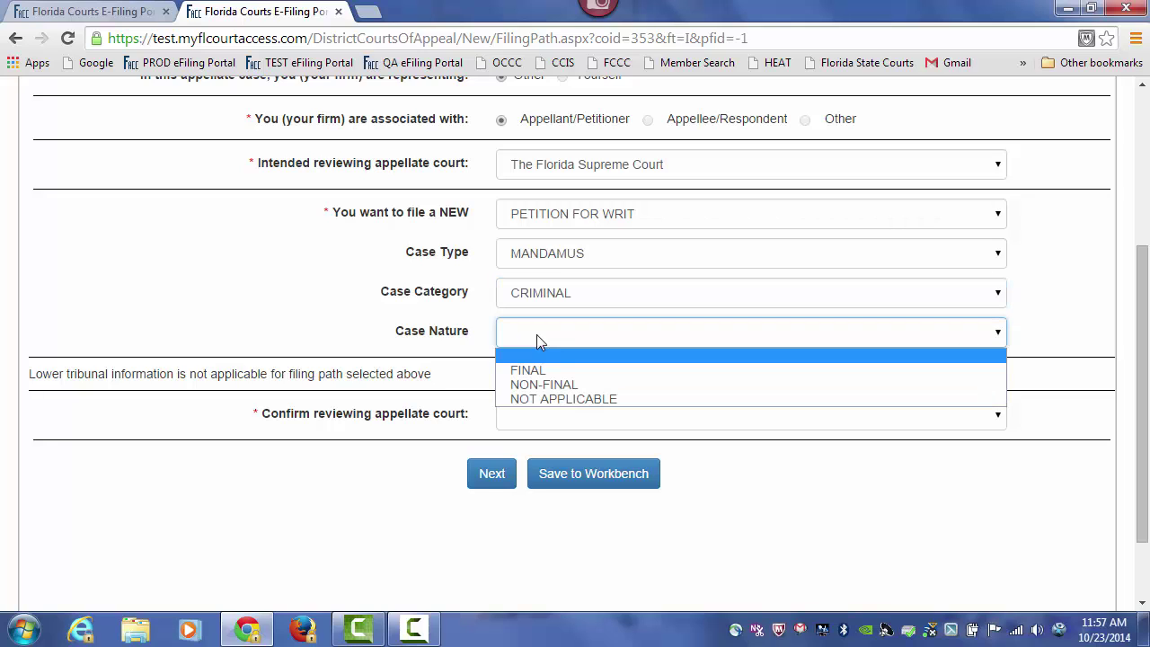
{"action": "left_click", "coordinate": [529, 399]}
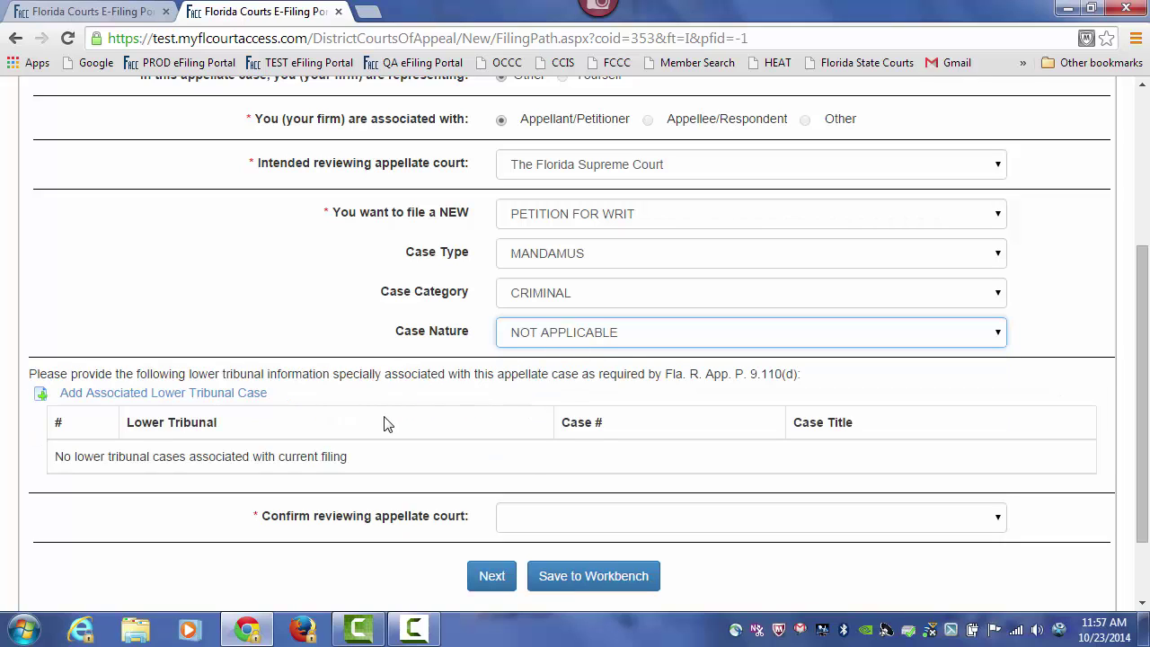
{"action": "scroll", "coordinate": [1147, 364], "scroll_direction": "down", "scroll_amount": 2}
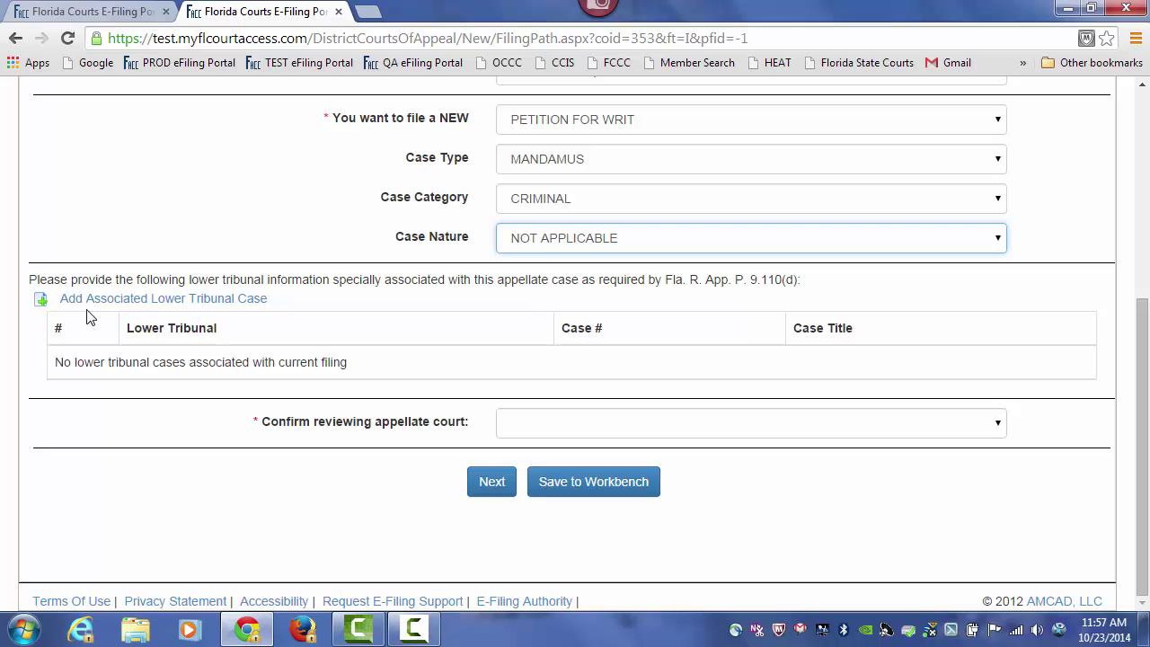
- Search electronic records for the Lee County Circuit Criminal case, year 2014, sequence 12
{"action": "left_click", "coordinate": [153, 309]}
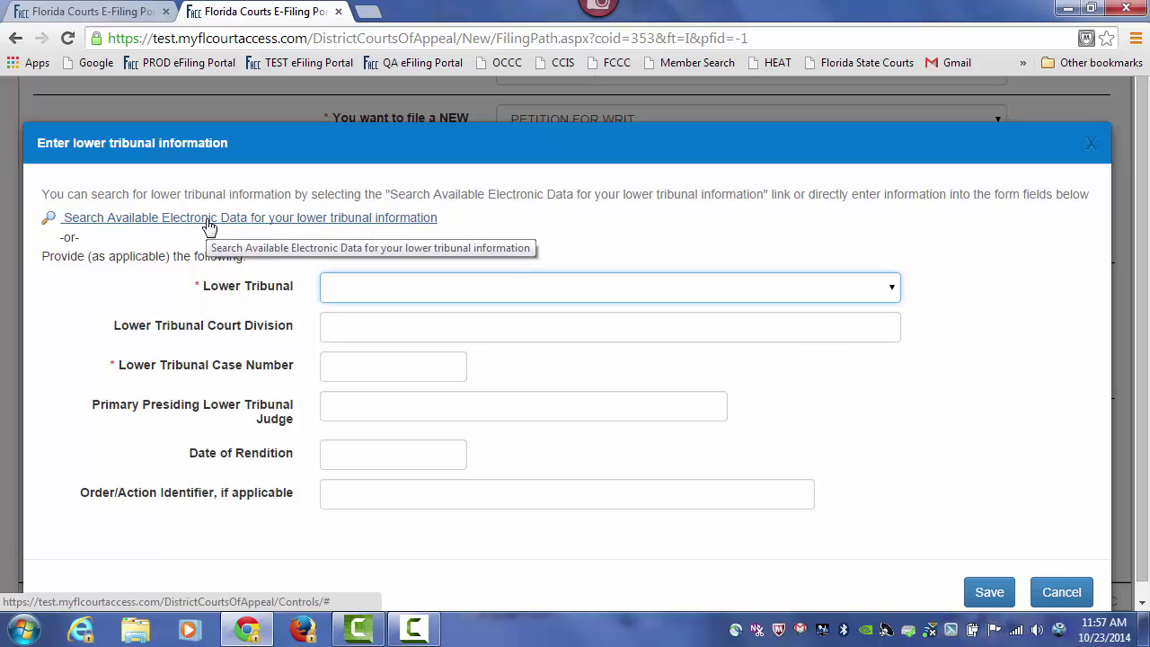
{"action": "left_click", "coordinate": [209, 220]}
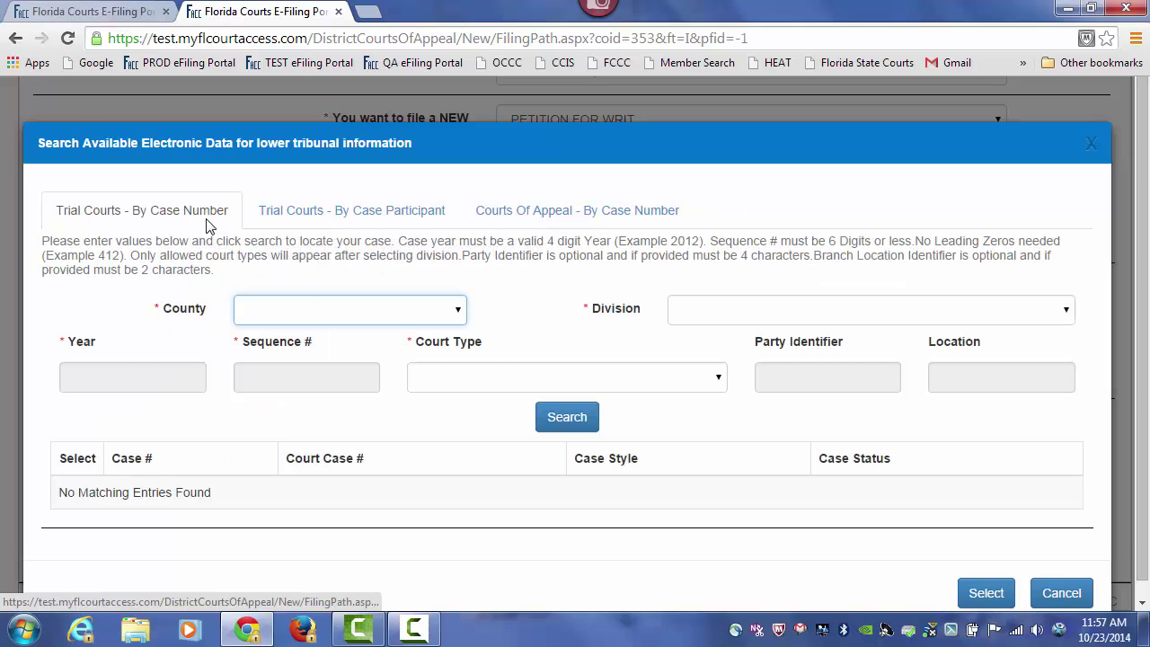
{"action": "left_click", "coordinate": [456, 317]}
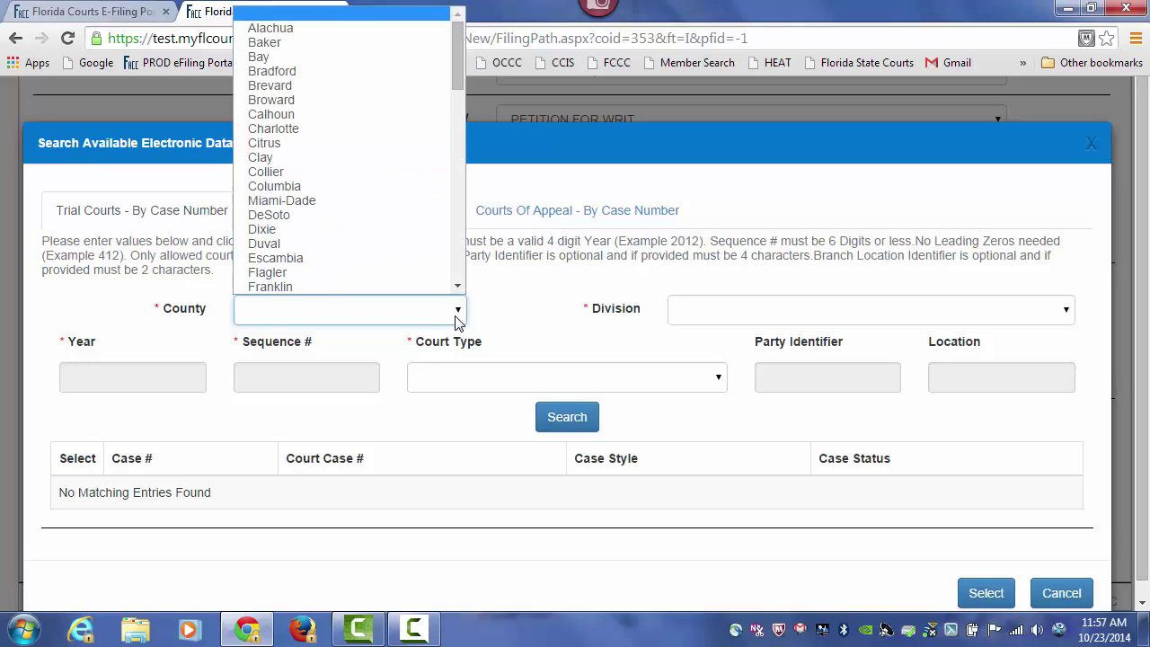
{"action": "type", "text": "le"}
{"action": "key", "text": "Return"}
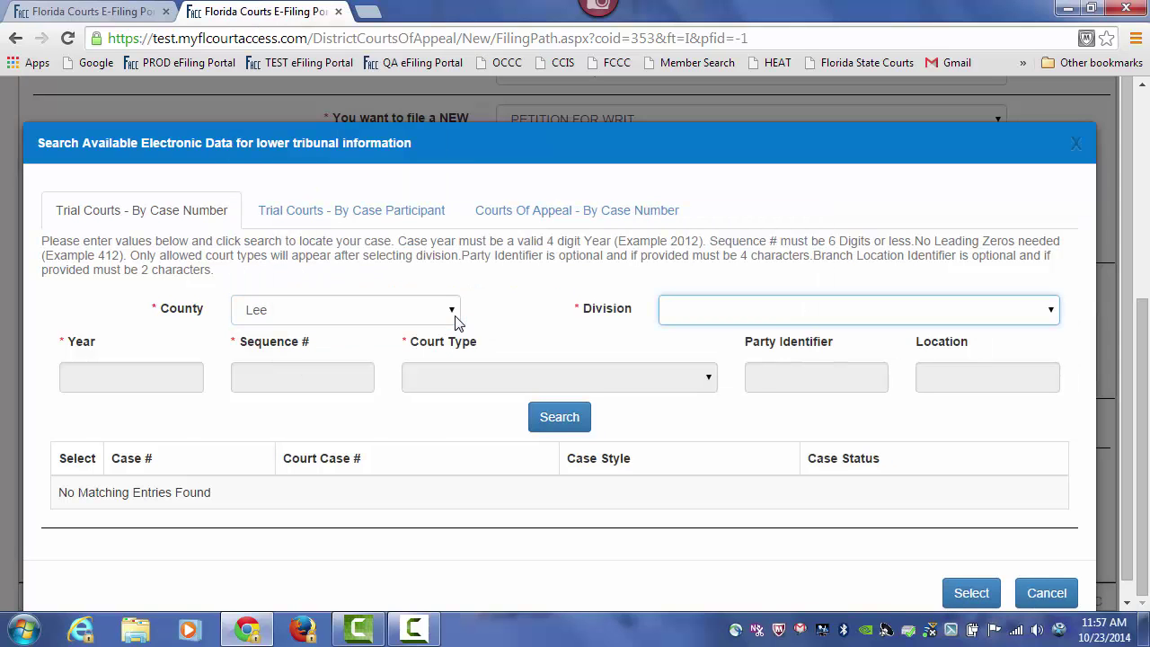
{"action": "left_click", "coordinate": [774, 321]}
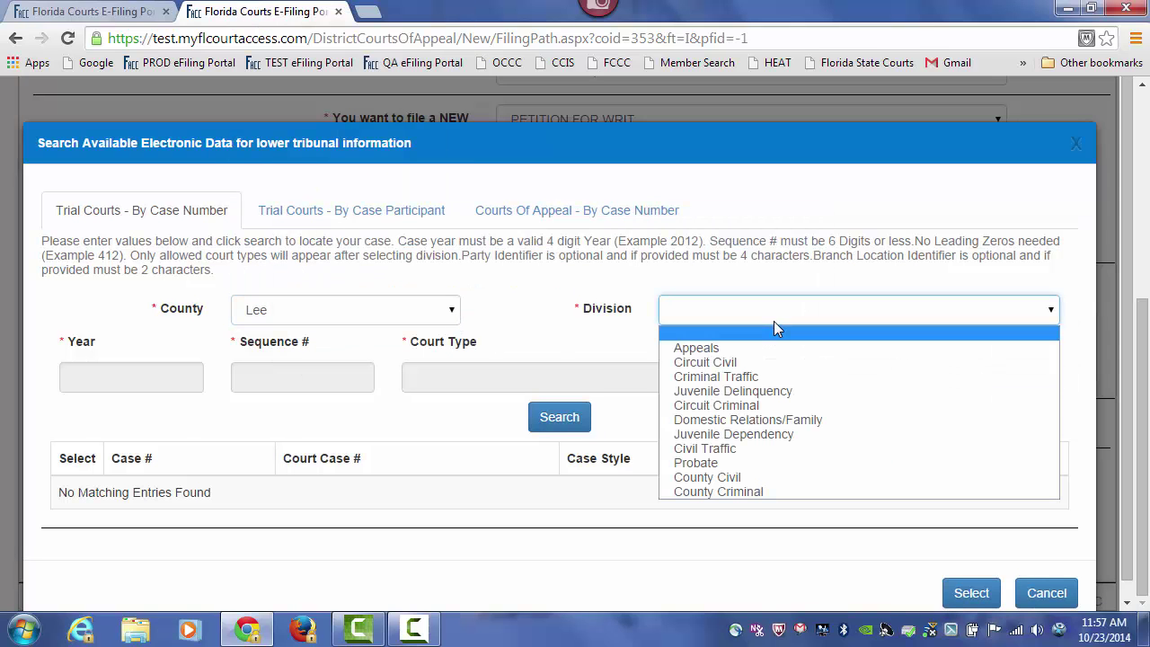
{"action": "left_click", "coordinate": [751, 404]}
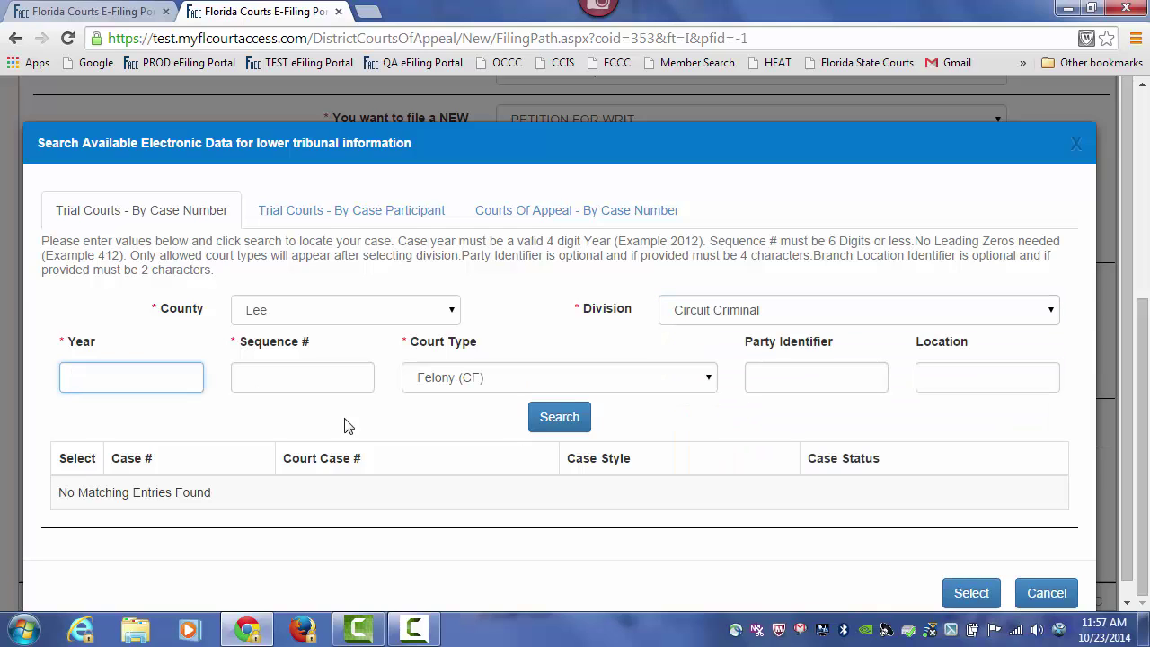
{"action": "type", "text": "2014"}
{"action": "key", "text": "Tab"}
{"action": "type", "text": "12"}
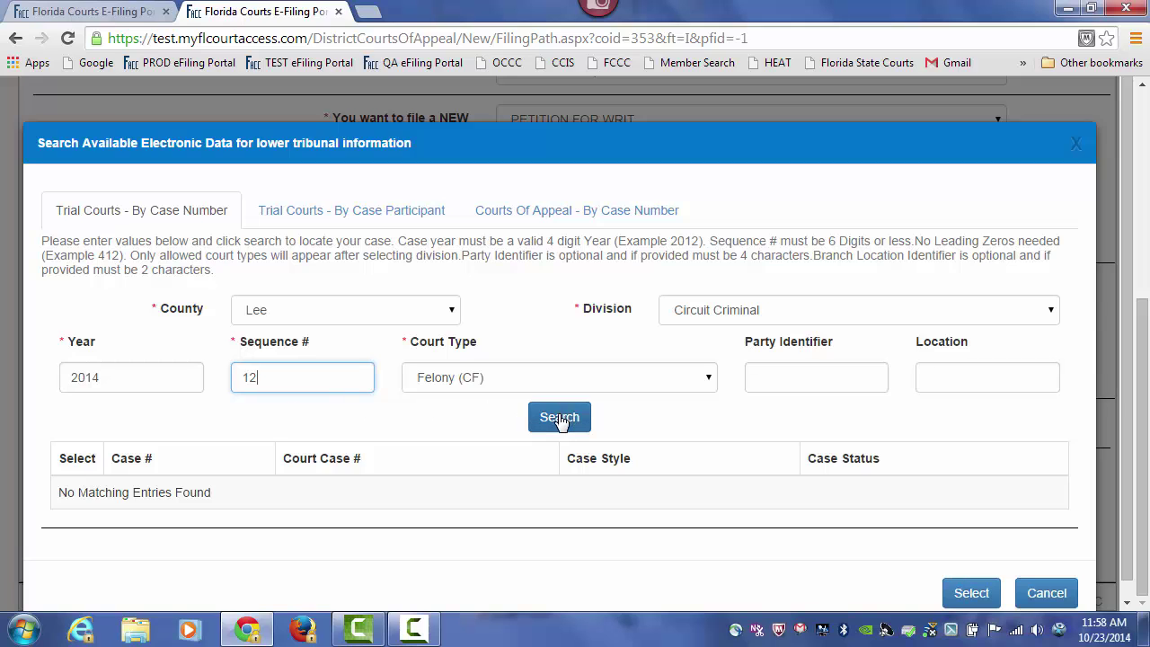
{"action": "left_click", "coordinate": [555, 418]}
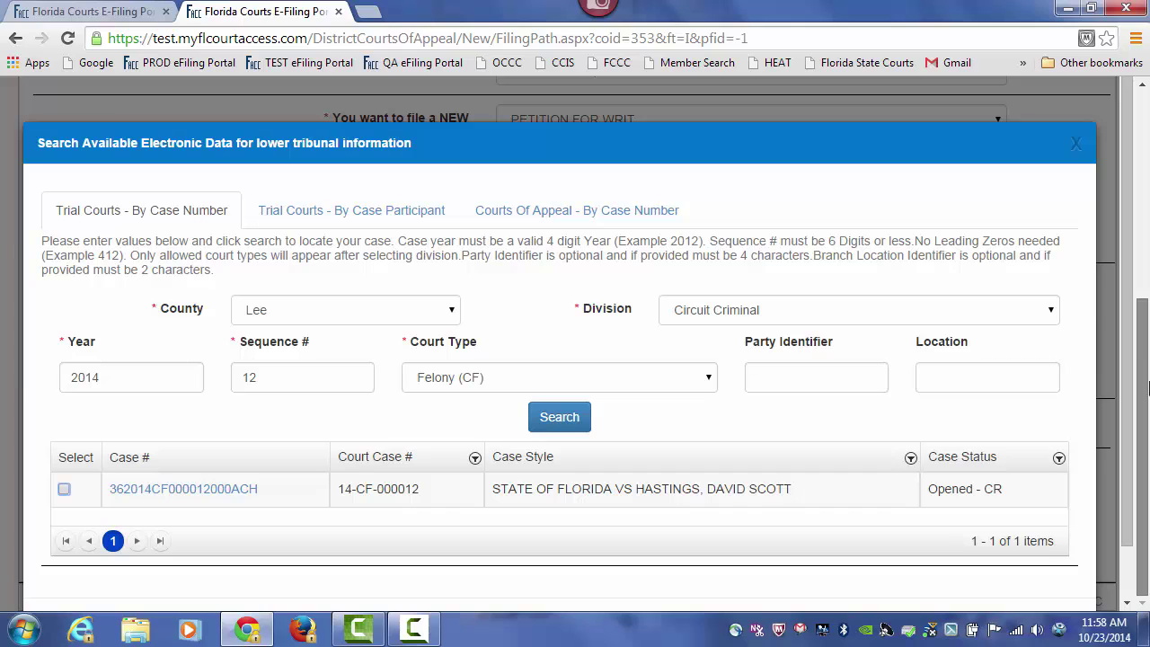
- Select the found case and save it as the lower tribunal information
{"action": "scroll", "coordinate": [1129, 325], "scroll_direction": "down", "scroll_amount": 1}
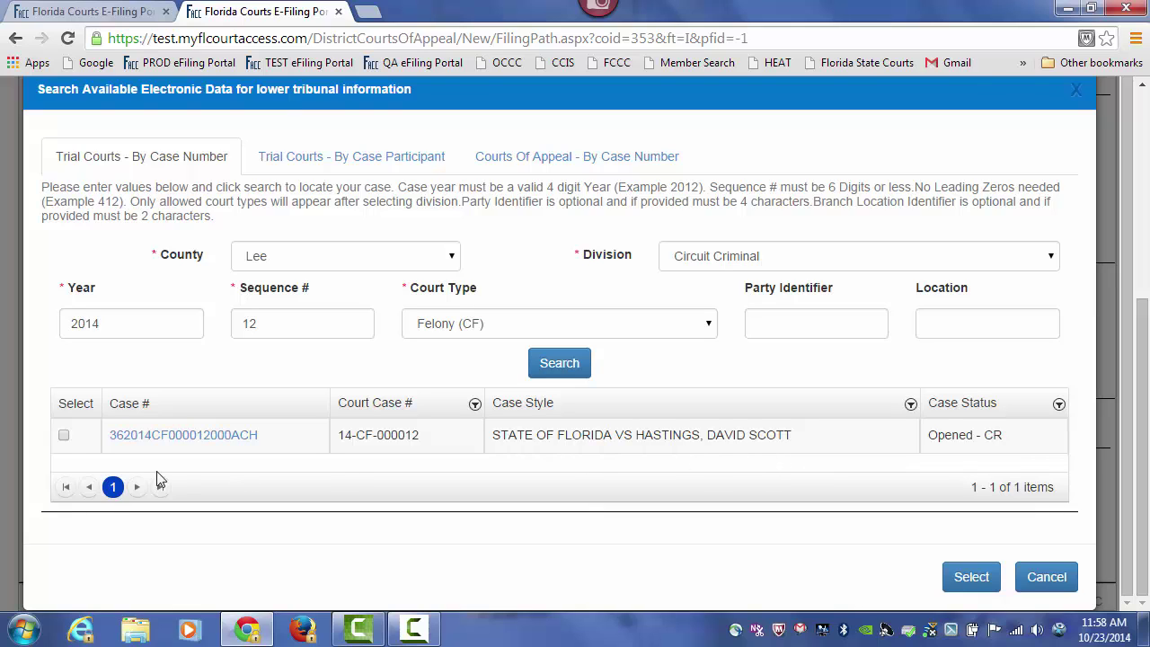
{"action": "left_click", "coordinate": [64, 437]}
{"action": "left_click", "coordinate": [986, 585]}
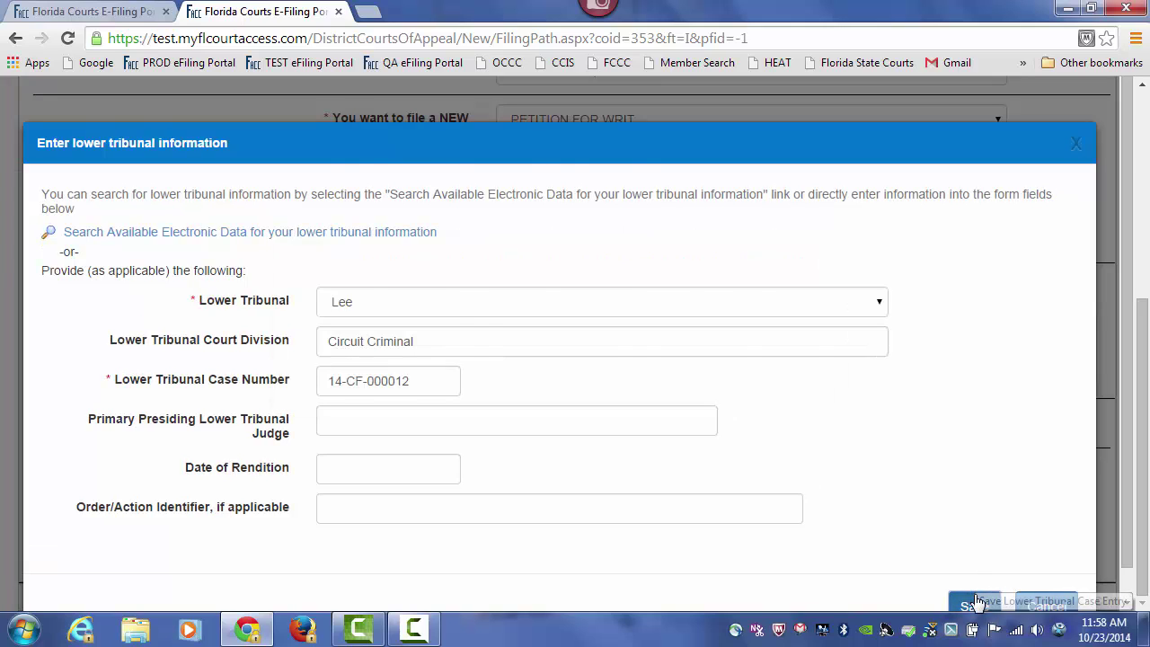
{"action": "left_click", "coordinate": [976, 603]}
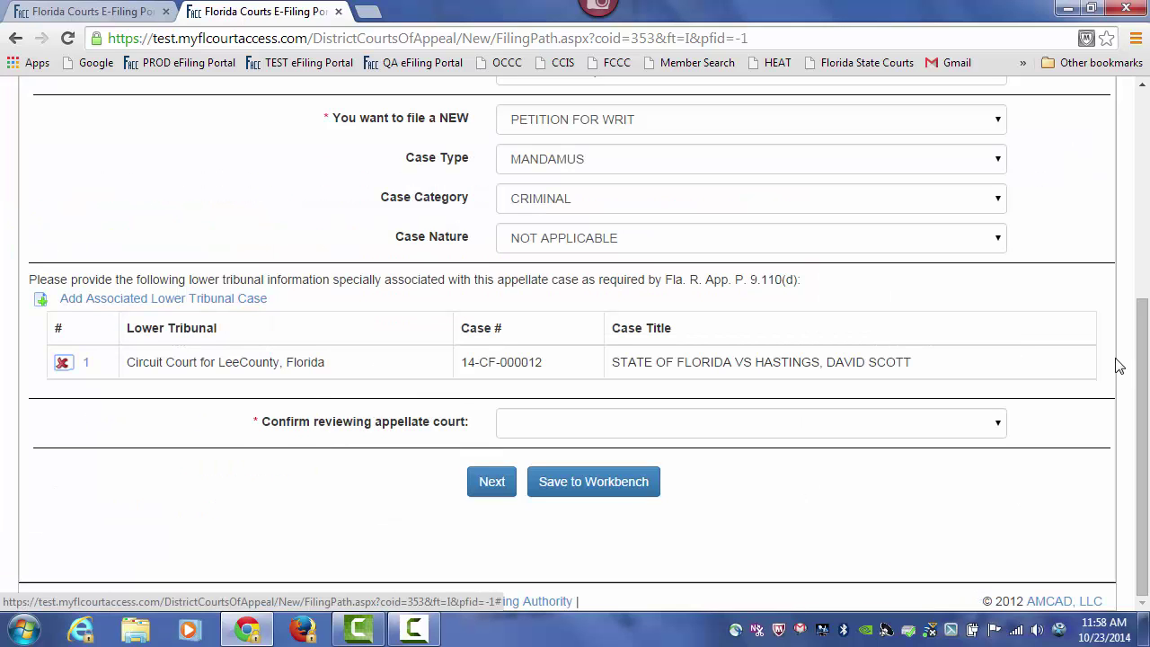
- Confirm The Florida Supreme Court as the reviewing appellate court and continue to parties
{"action": "left_click", "coordinate": [989, 429]}
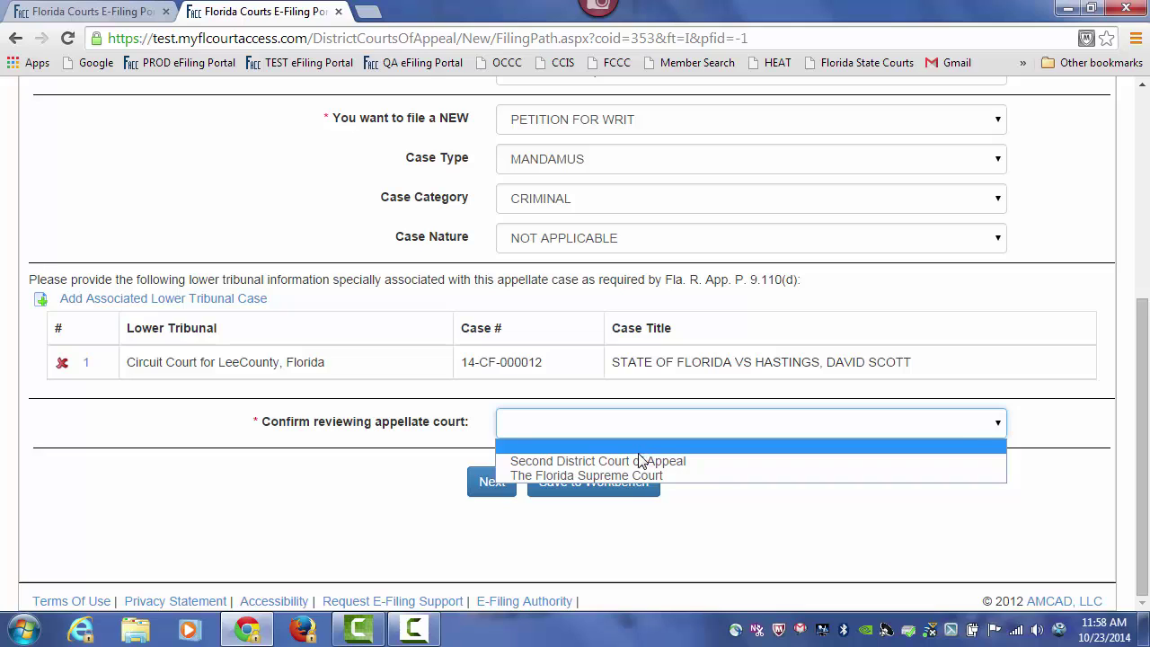
{"action": "left_click", "coordinate": [592, 476]}
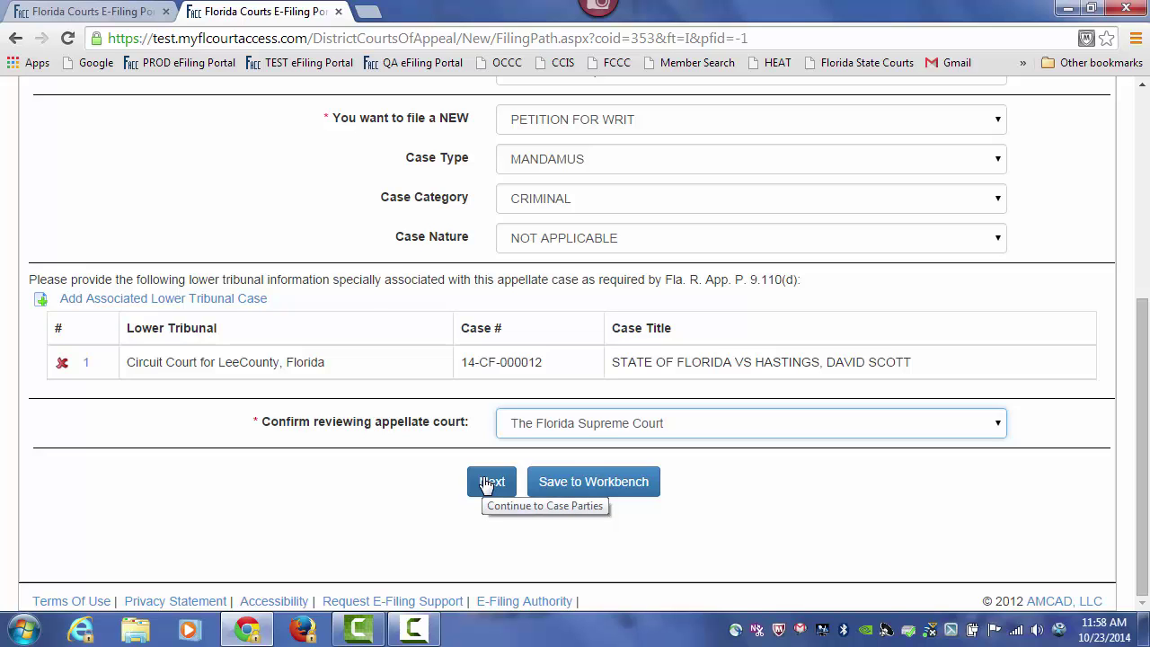
{"action": "left_click", "coordinate": [488, 485]}
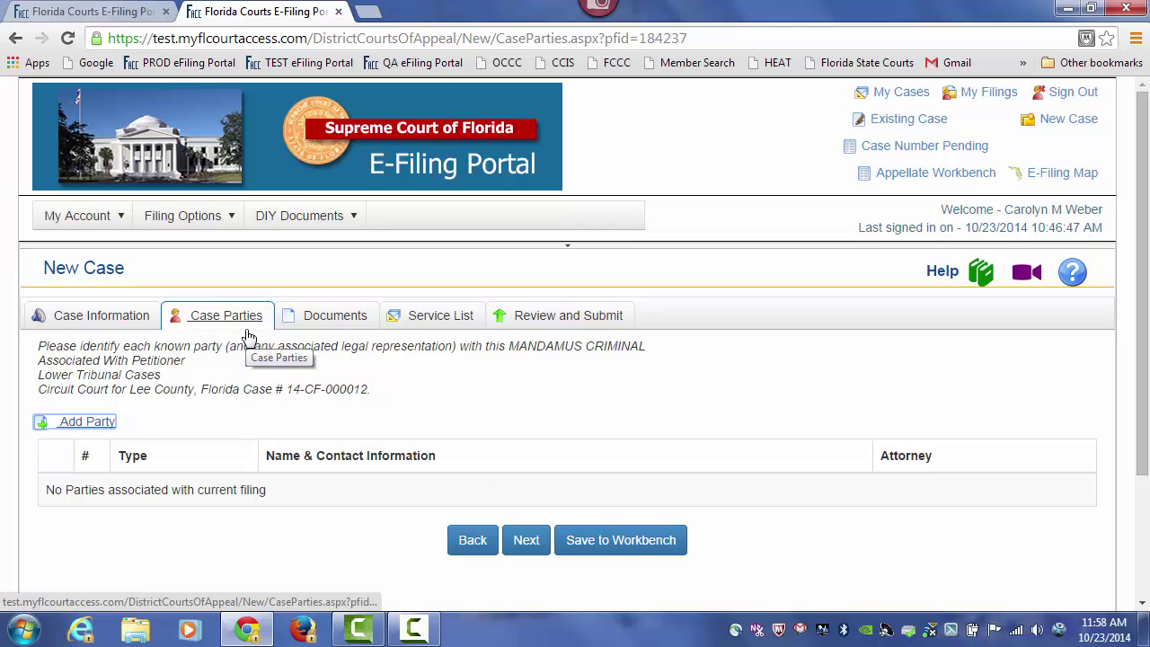
- Add a Florida Attorney party copied from the current filer, save it and start another
{"action": "left_click_drag", "start_coordinate": [1145, 280], "coordinate": [1147, 357]}
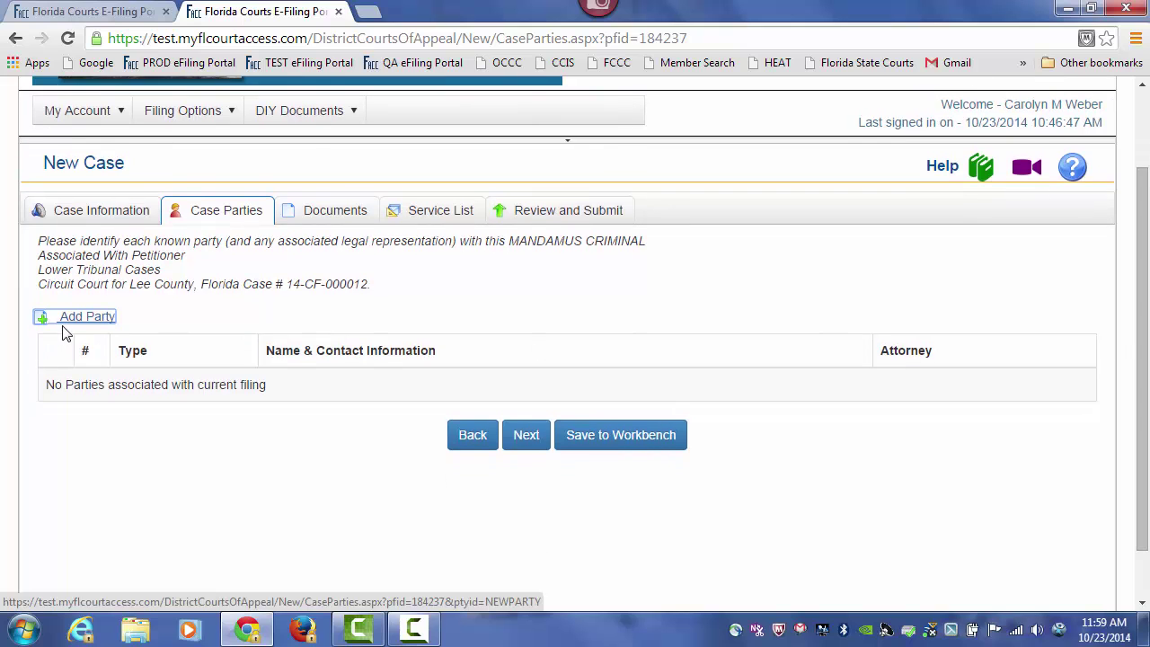
{"action": "left_click", "coordinate": [94, 321]}
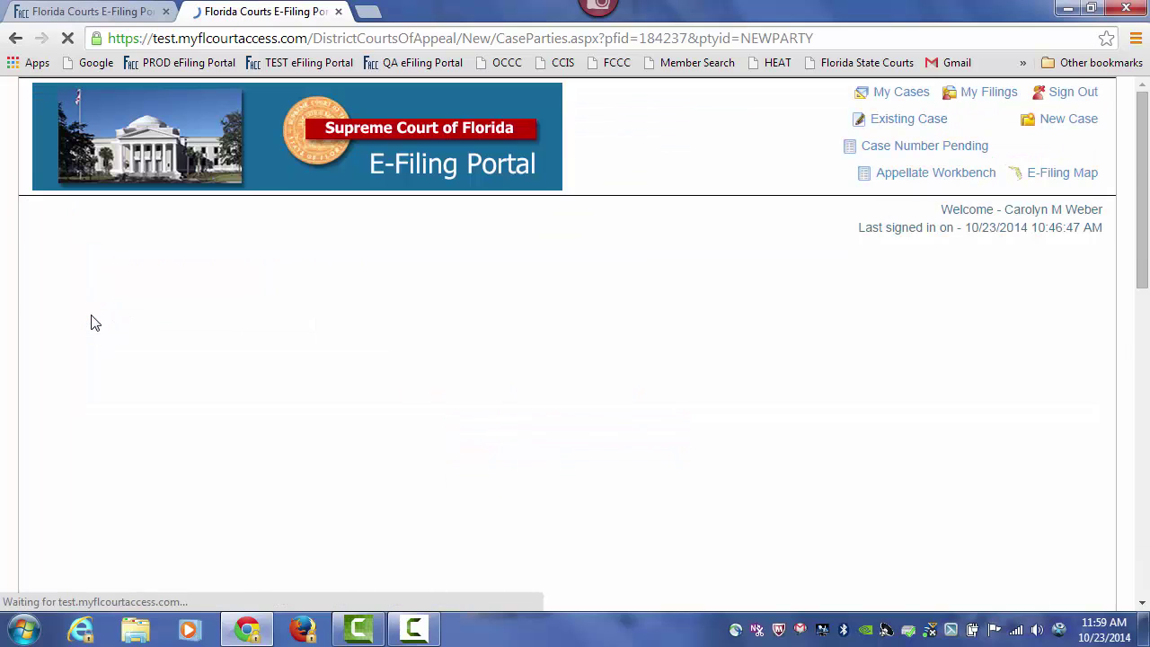
{"action": "left_click_drag", "start_coordinate": [1139, 238], "coordinate": [1147, 356]}
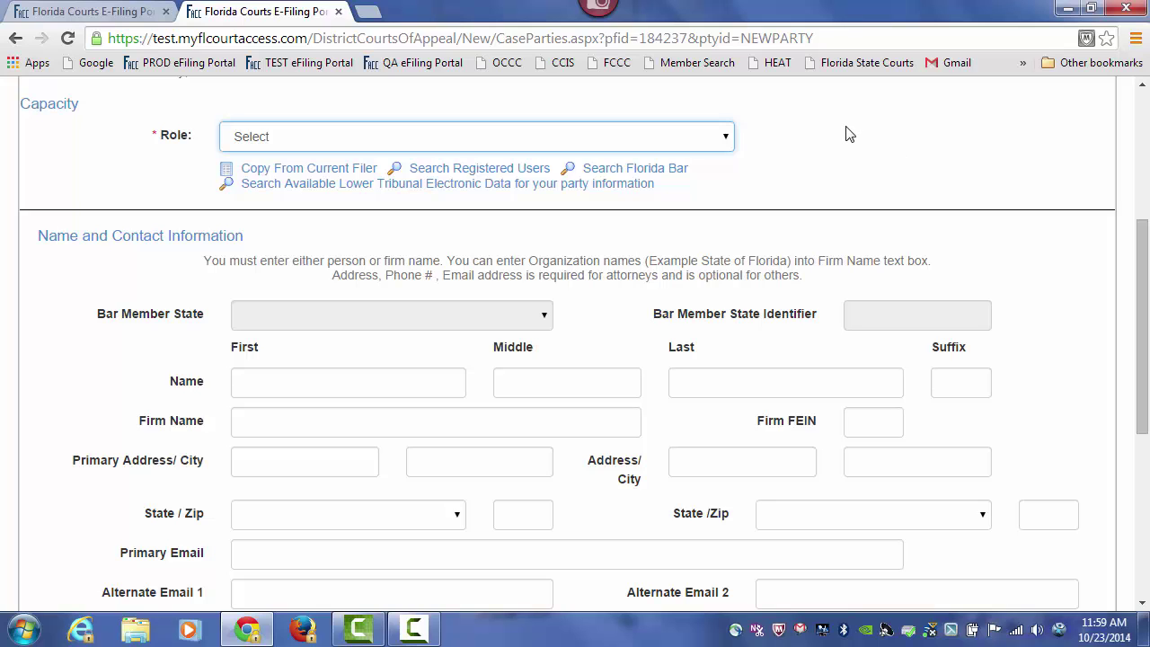
{"action": "left_click", "coordinate": [670, 145]}
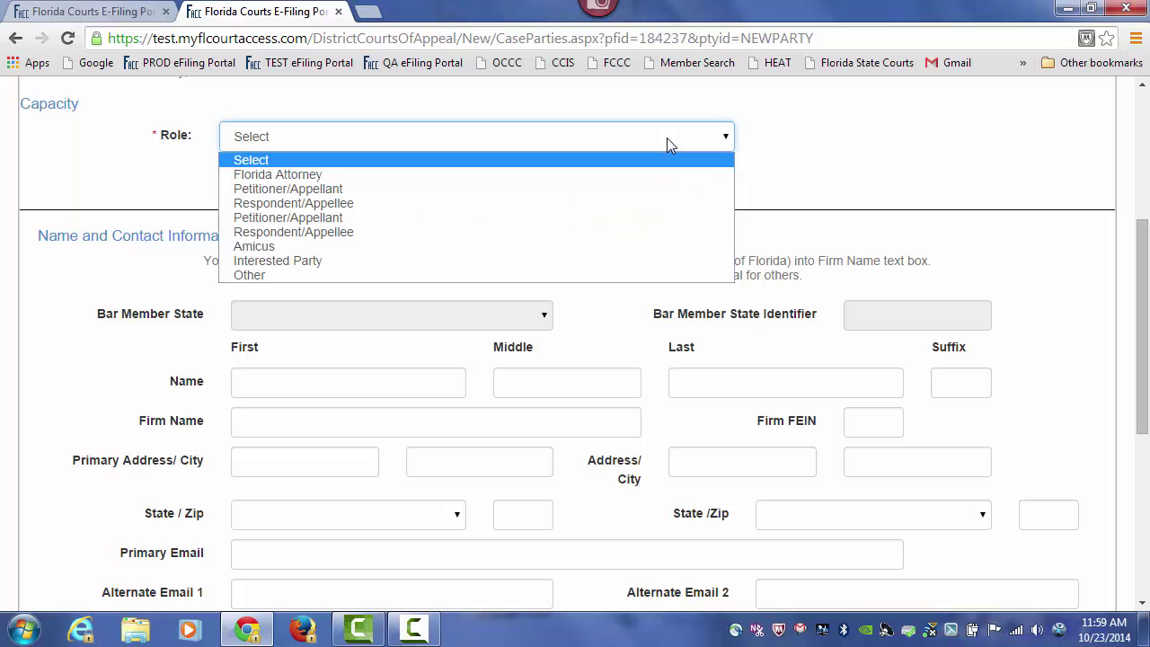
{"action": "left_click", "coordinate": [278, 177]}
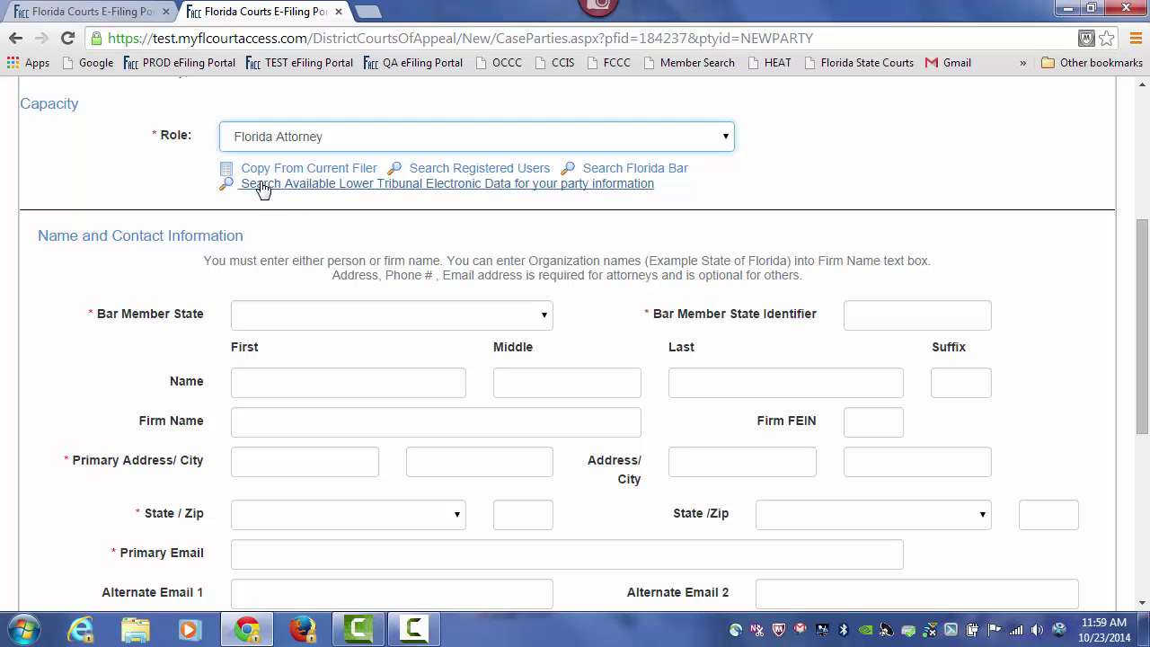
{"action": "left_click", "coordinate": [302, 171]}
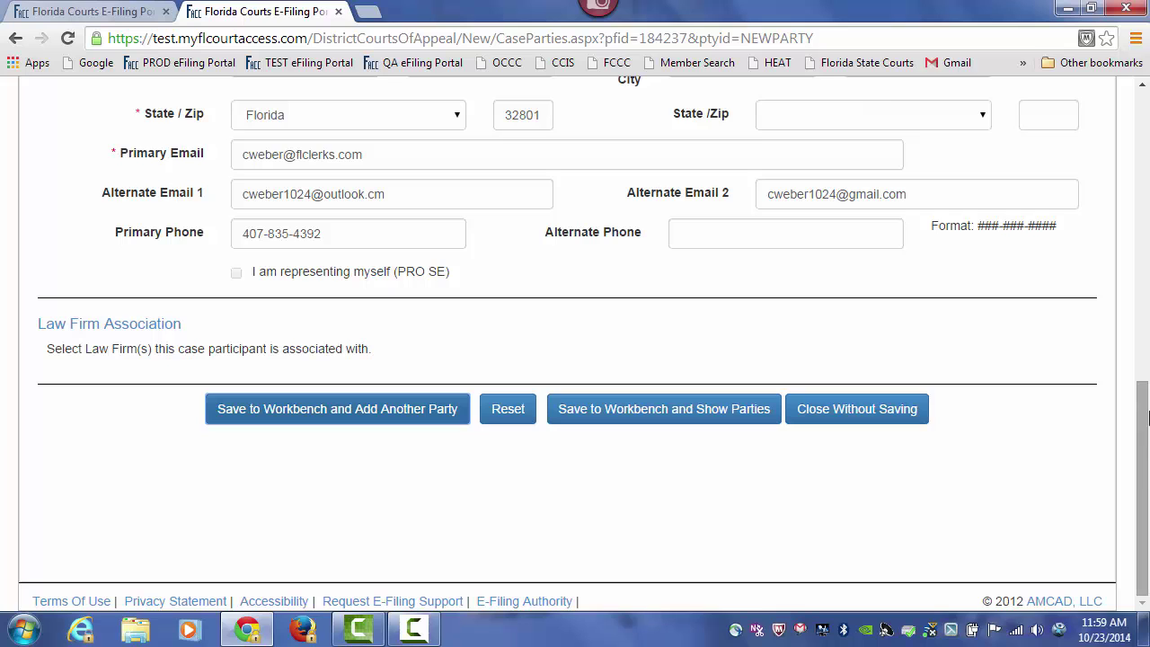
{"action": "left_click_drag", "start_coordinate": [1144, 486], "coordinate": [1146, 387]}
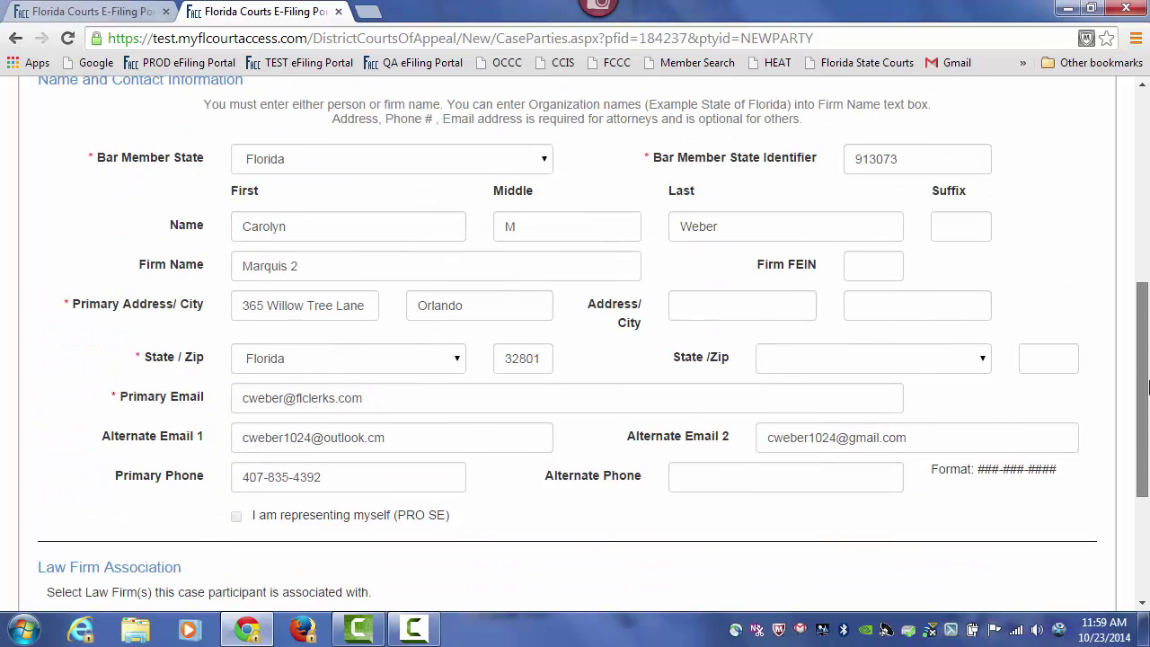
{"action": "left_click_drag", "start_coordinate": [1147, 386], "coordinate": [1148, 387]}
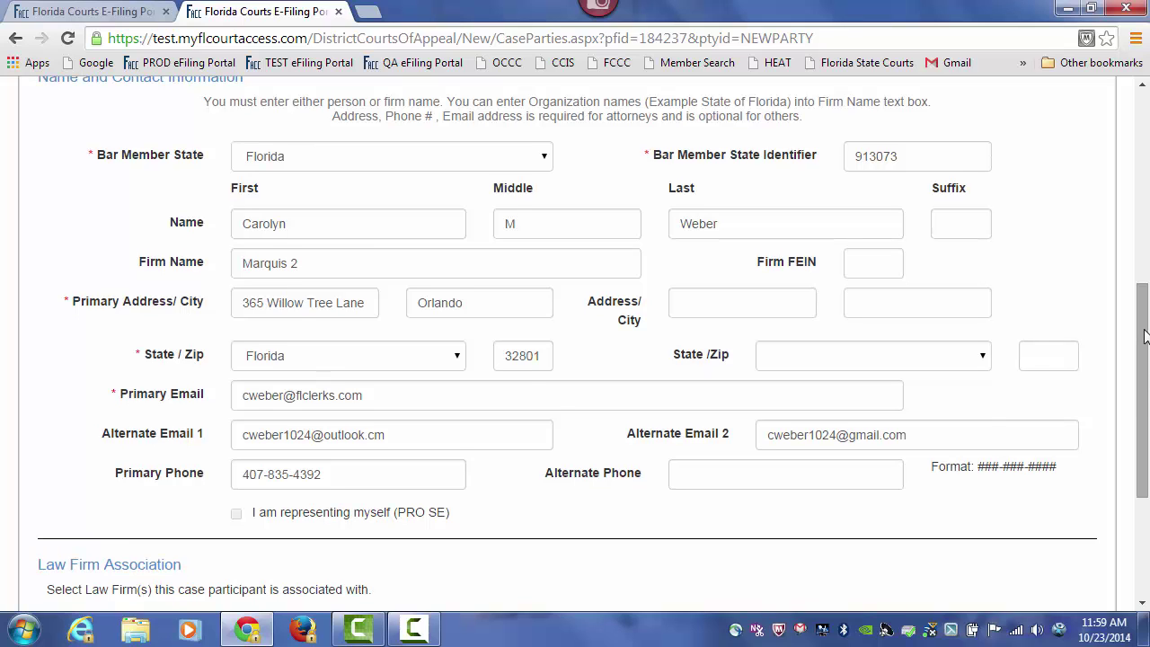
{"action": "left_click_drag", "start_coordinate": [1146, 333], "coordinate": [1134, 388]}
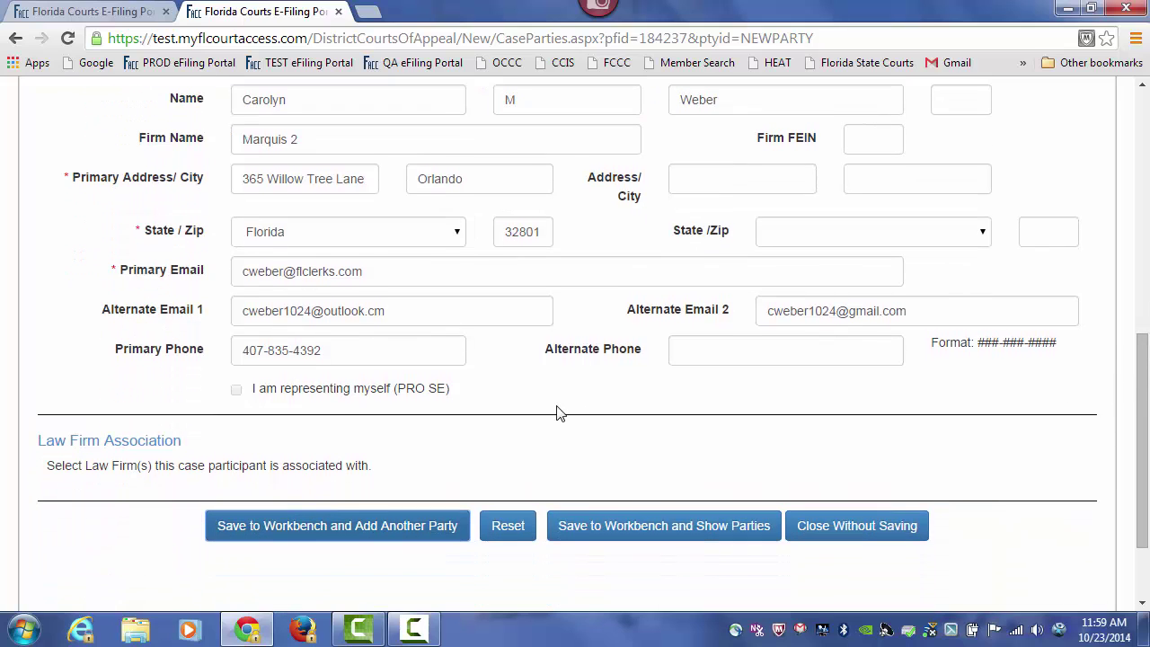
{"action": "left_click", "coordinate": [348, 528]}
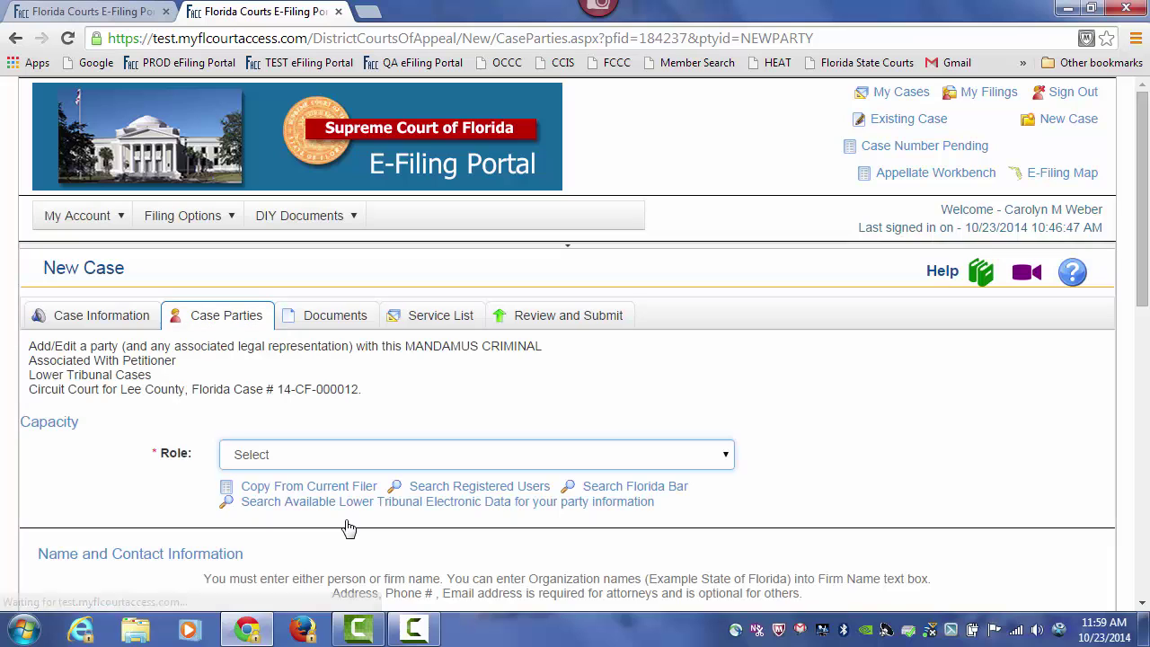
- Add a Petitioner/Appellant party and enter the petitioner's first, middle and last names
{"action": "left_click", "coordinate": [722, 456]}
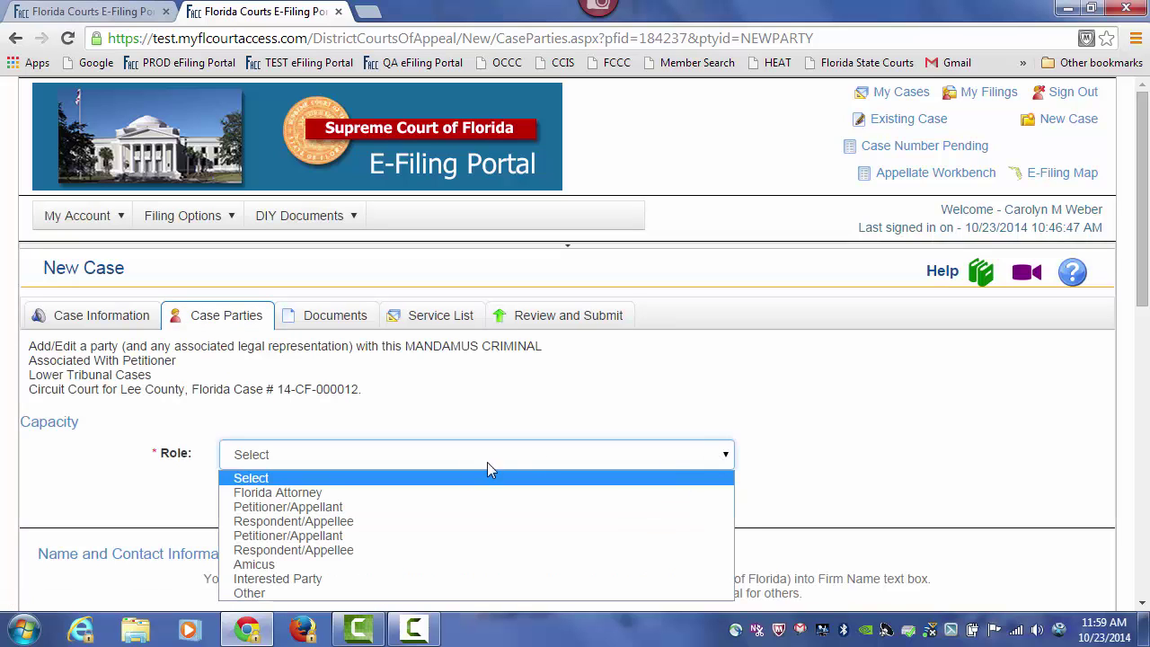
{"action": "left_click", "coordinate": [284, 507]}
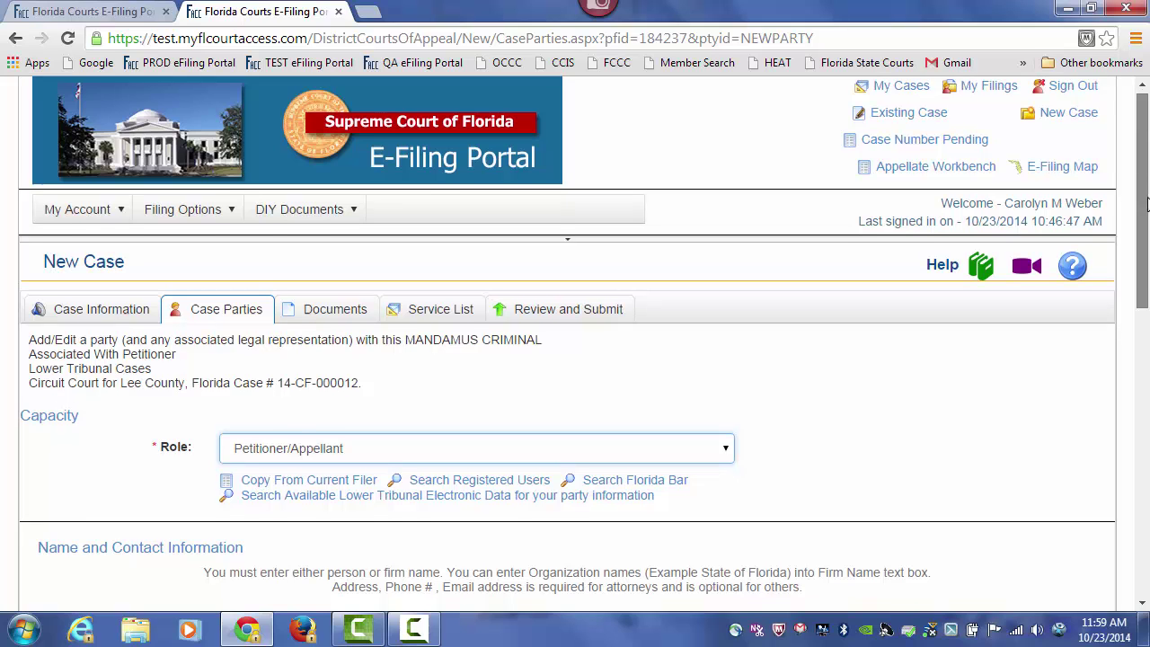
{"action": "scroll", "coordinate": [244, 354], "scroll_direction": "down", "scroll_amount": 4}
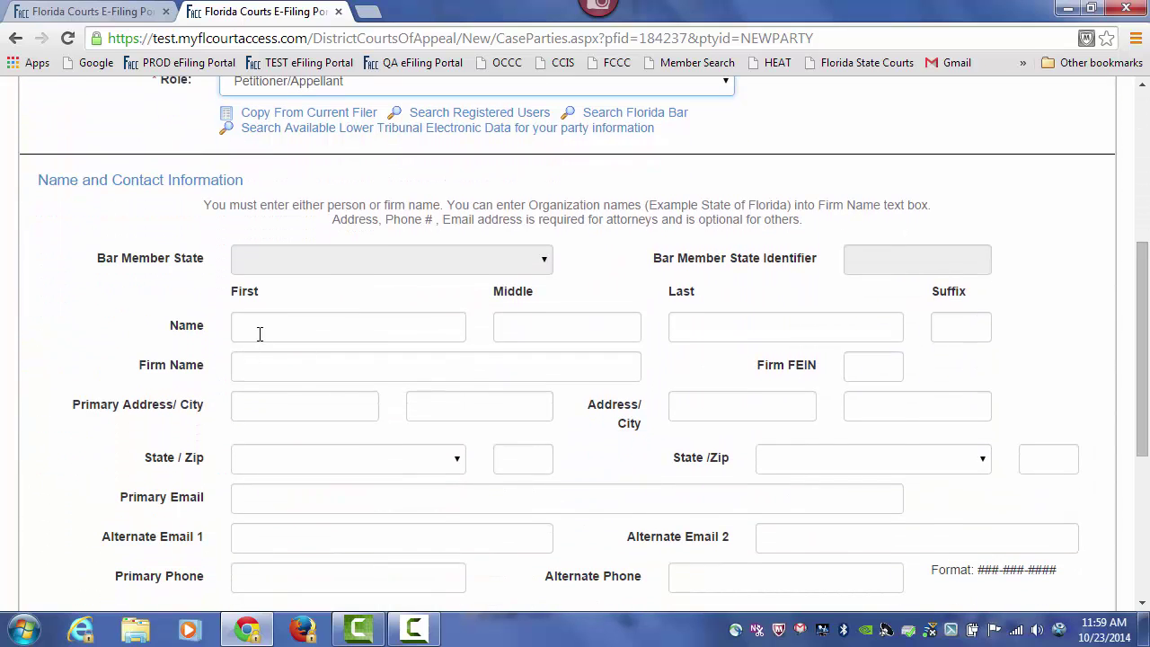
{"action": "left_click", "coordinate": [259, 333]}
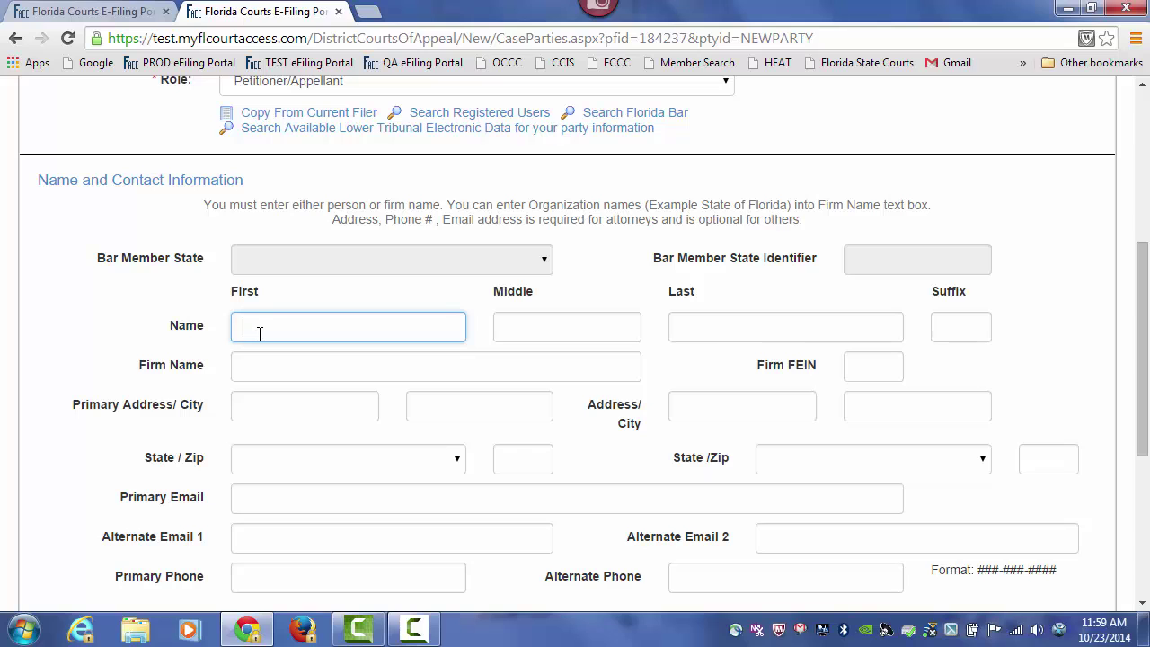
{"action": "type", "text": "da"}
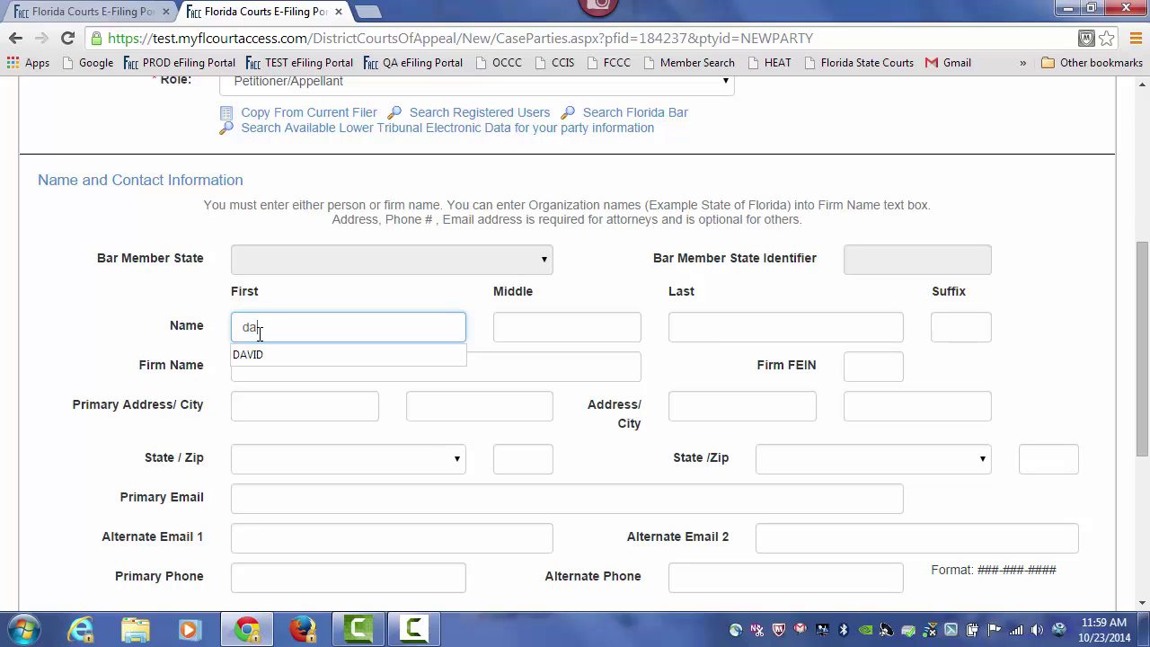
{"action": "type", "text": "vi"}
{"action": "left_click", "coordinate": [252, 356]}
{"action": "key", "text": "Tab"}
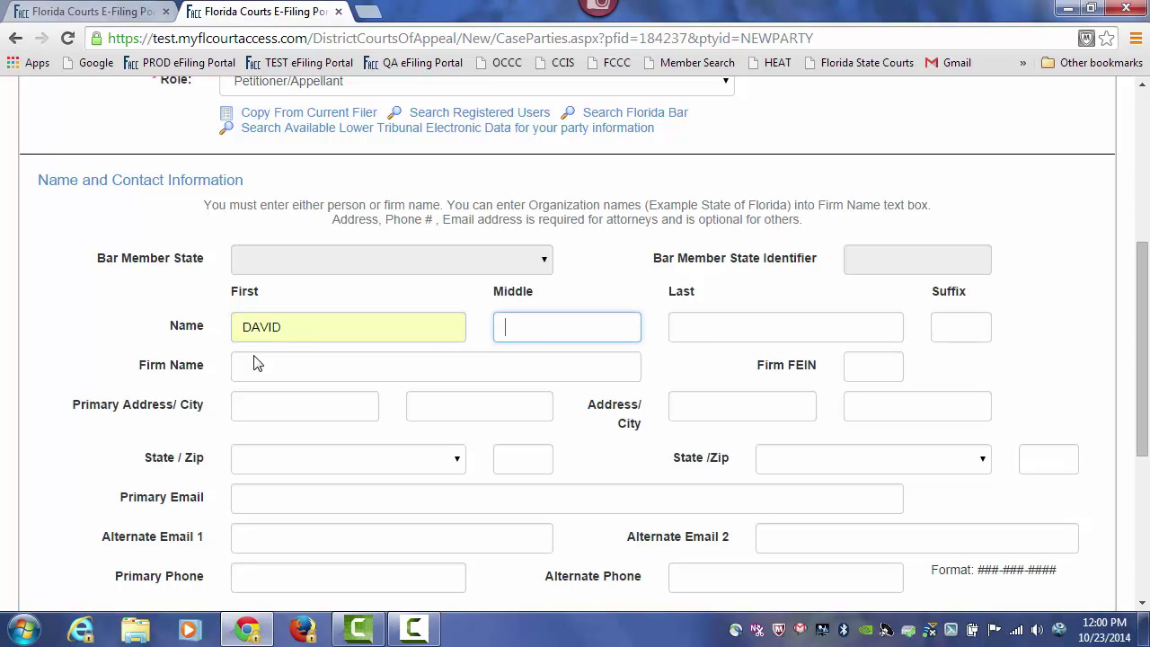
{"action": "type", "text": "SCOTT"}
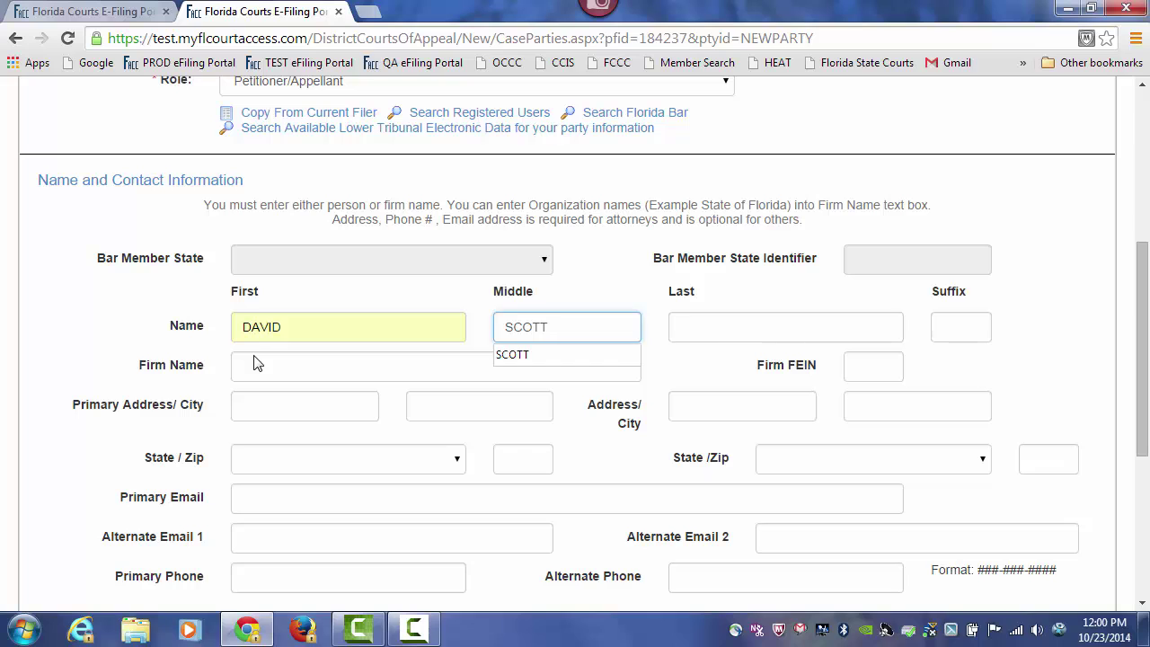
{"action": "key", "text": "Tab"}
{"action": "type", "text": "HAS"}
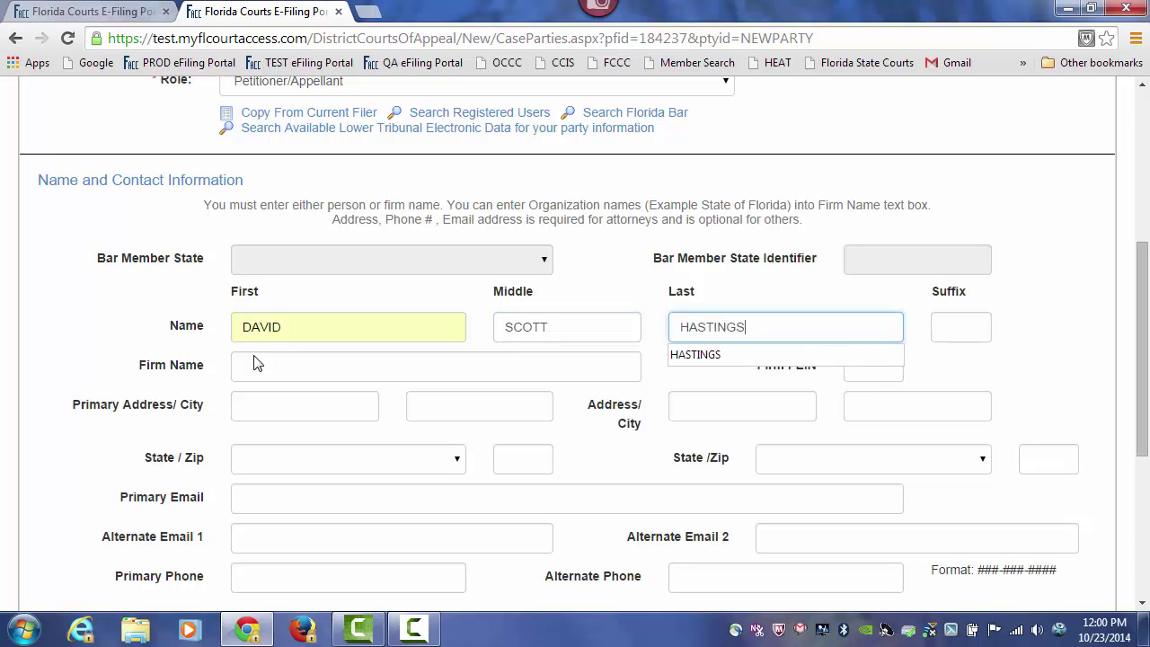
- Associate the filer as the petitioner's attorney and save to the Workbench
{"action": "left_click_drag", "start_coordinate": [1142, 303], "coordinate": [1139, 433]}
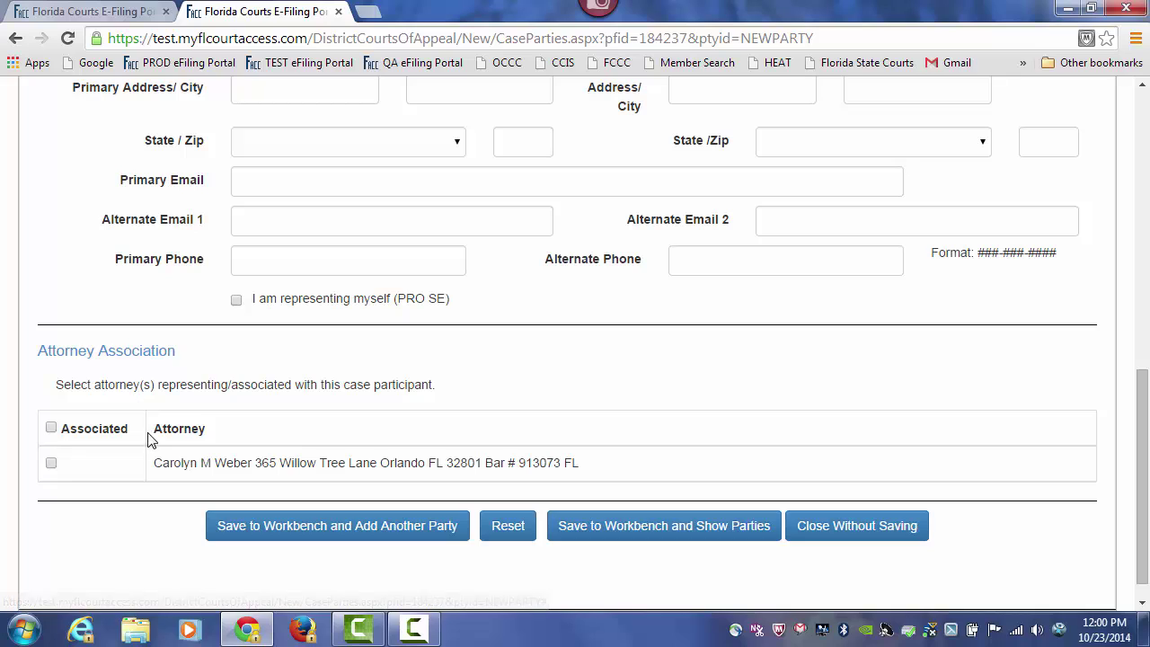
{"action": "left_click", "coordinate": [52, 464]}
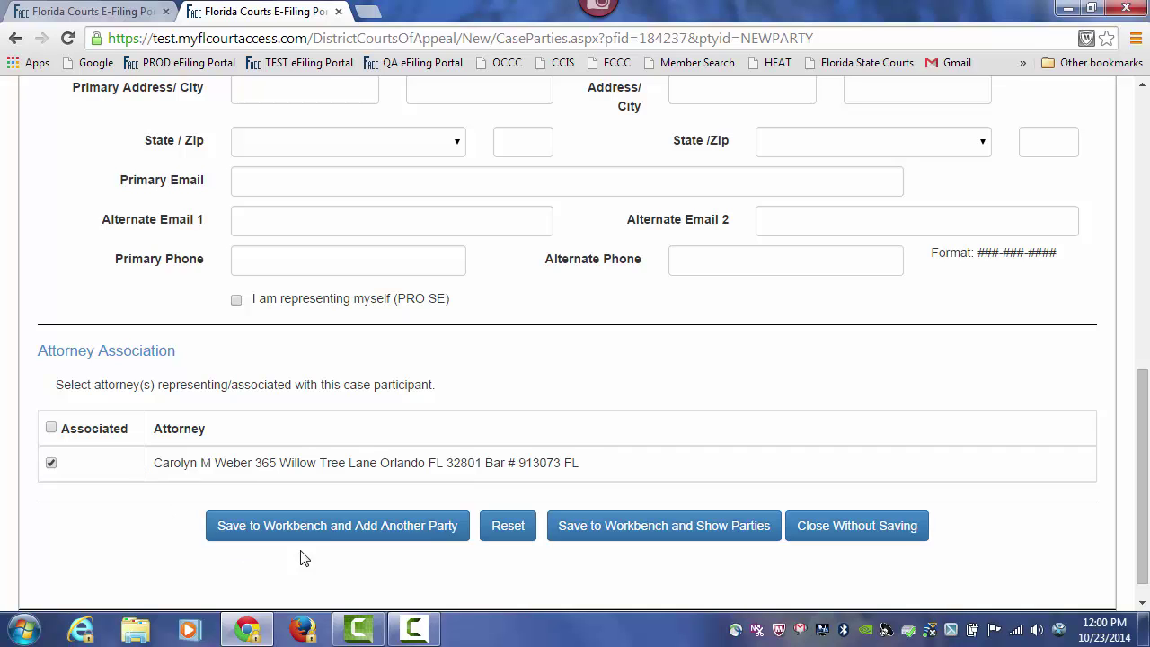
{"action": "left_click", "coordinate": [326, 532]}
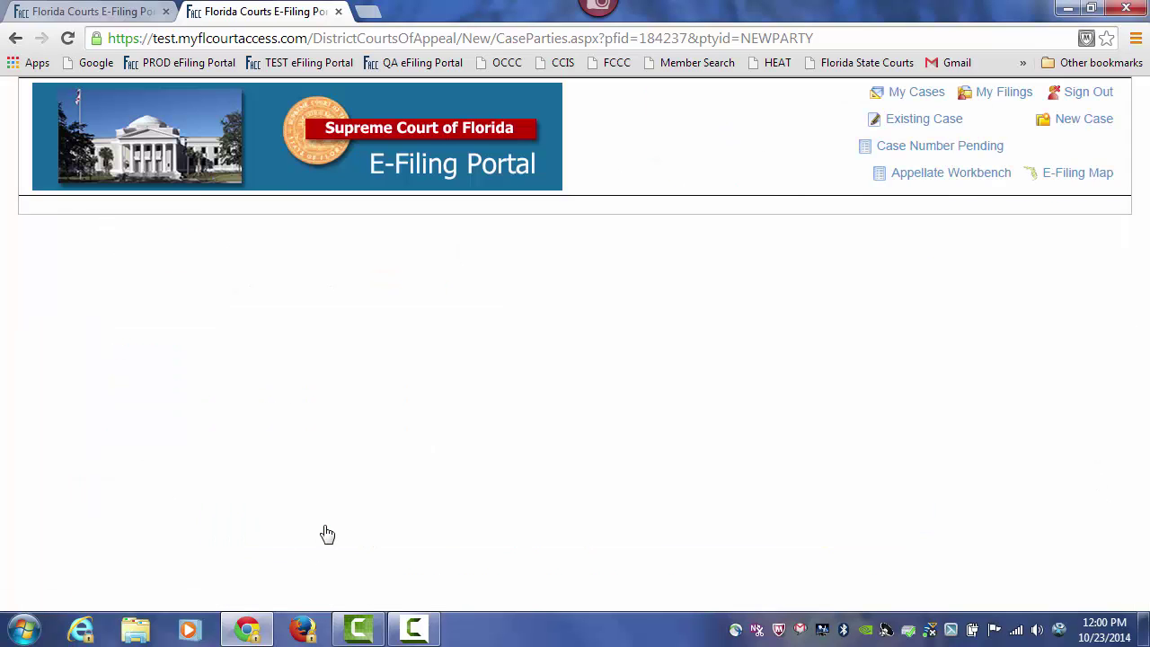
- Save a Respondent/Appellee party with firm name STATE OF FLORIDA and show the parties list
{"action": "left_click_drag", "start_coordinate": [1145, 172], "coordinate": [1144, 259]}
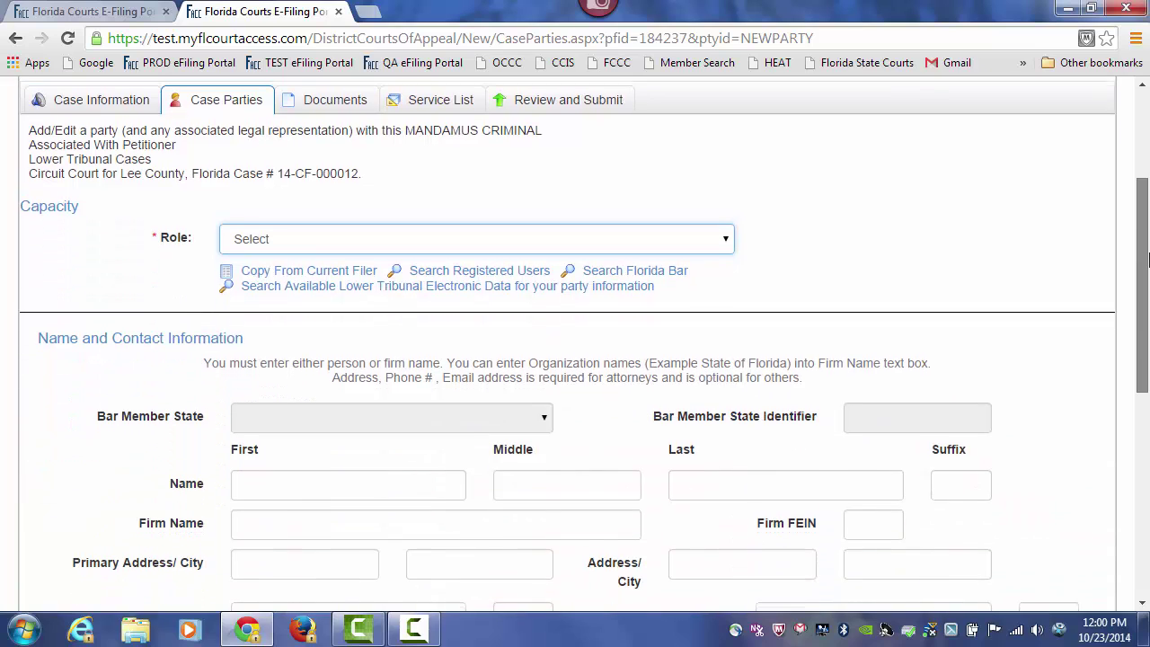
{"action": "left_click", "coordinate": [726, 241]}
{"action": "left_click", "coordinate": [289, 305]}
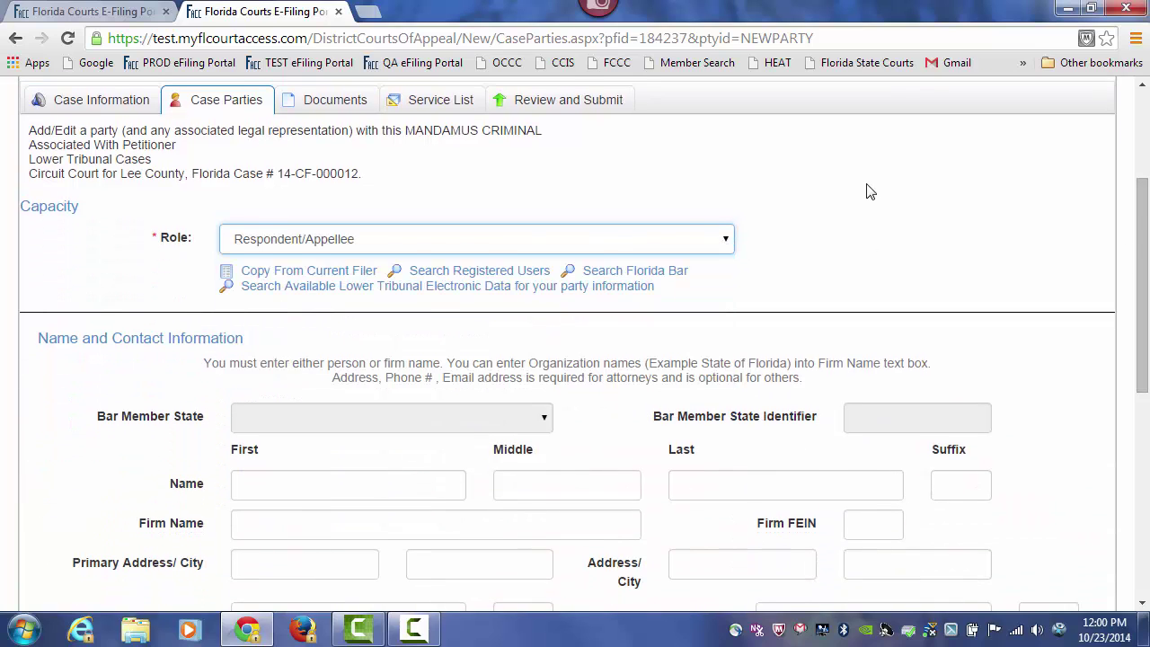
{"action": "scroll", "coordinate": [867, 187], "scroll_direction": "down", "scroll_amount": 2}
{"action": "left_click", "coordinate": [322, 348]}
{"action": "type", "text": "S"}
{"action": "left_click", "coordinate": [312, 369]}
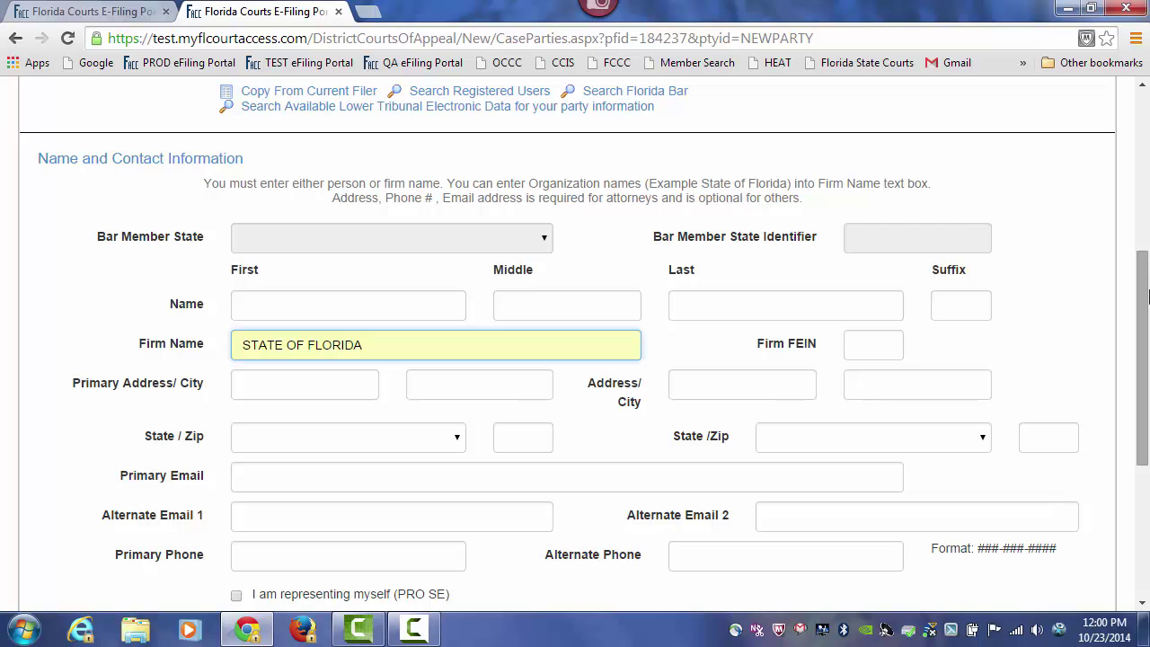
{"action": "left_click_drag", "start_coordinate": [1145, 289], "coordinate": [1148, 433]}
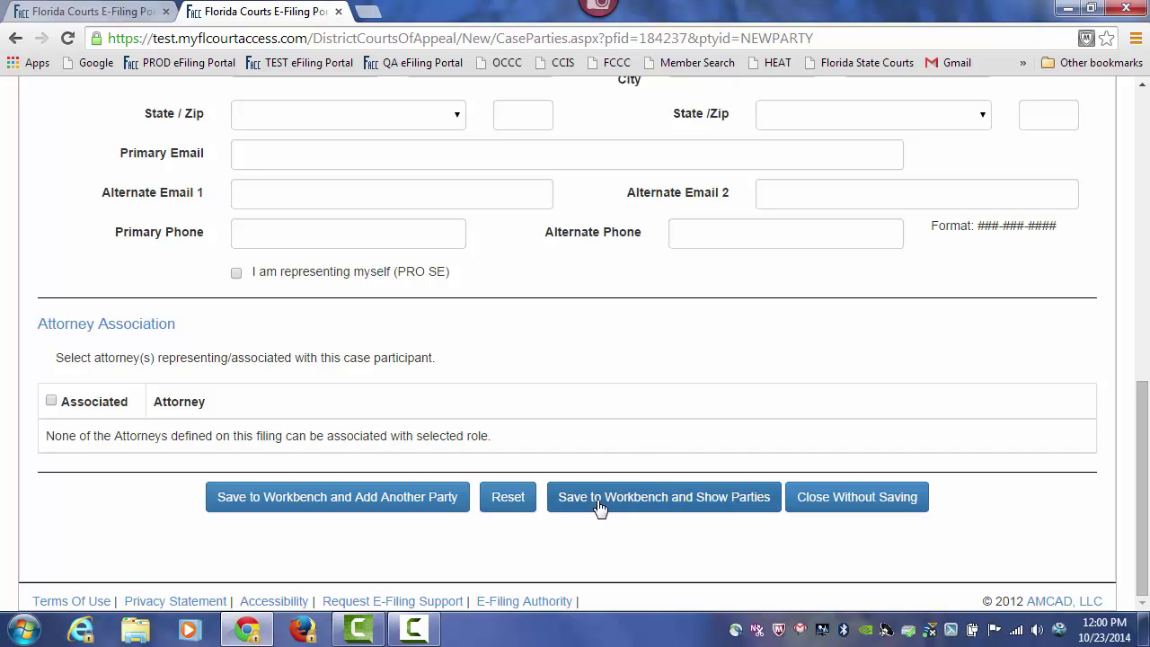
{"action": "left_click", "coordinate": [728, 506]}
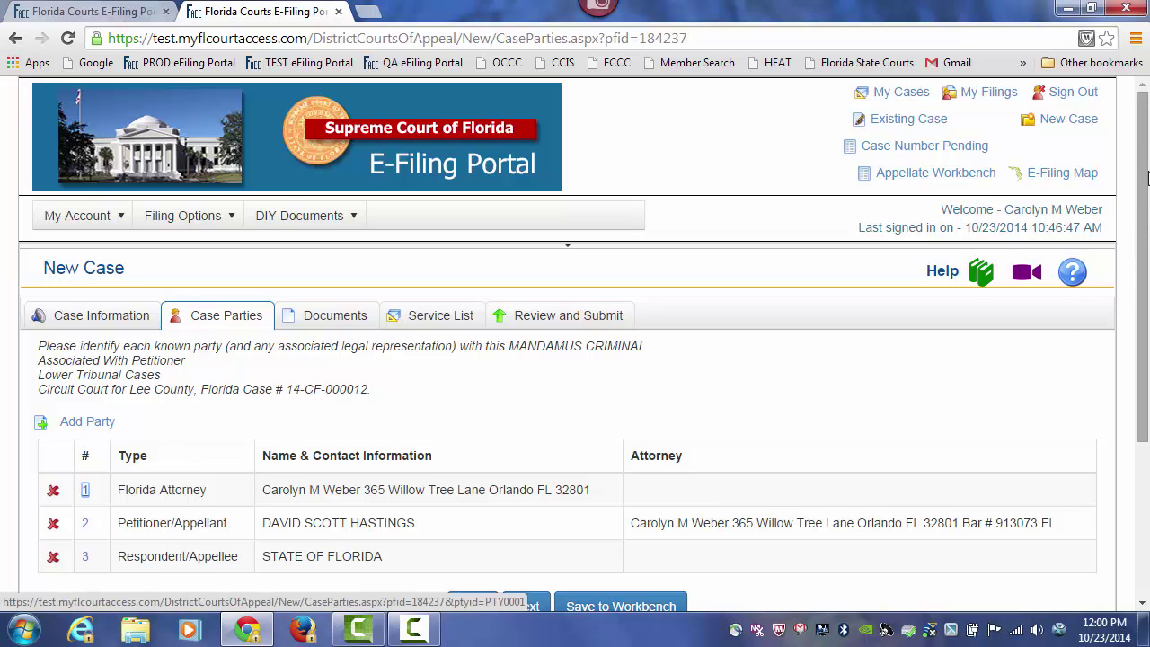
{"action": "left_click_drag", "start_coordinate": [1146, 177], "coordinate": [1147, 265]}
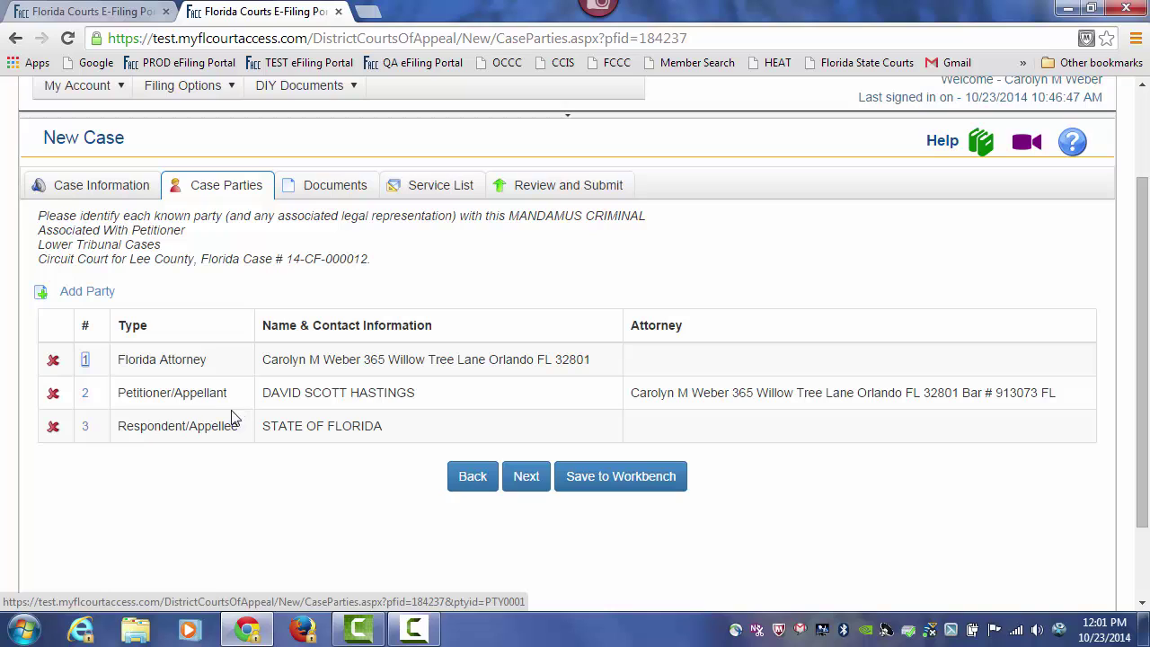
{"action": "left_click", "coordinate": [86, 397]}
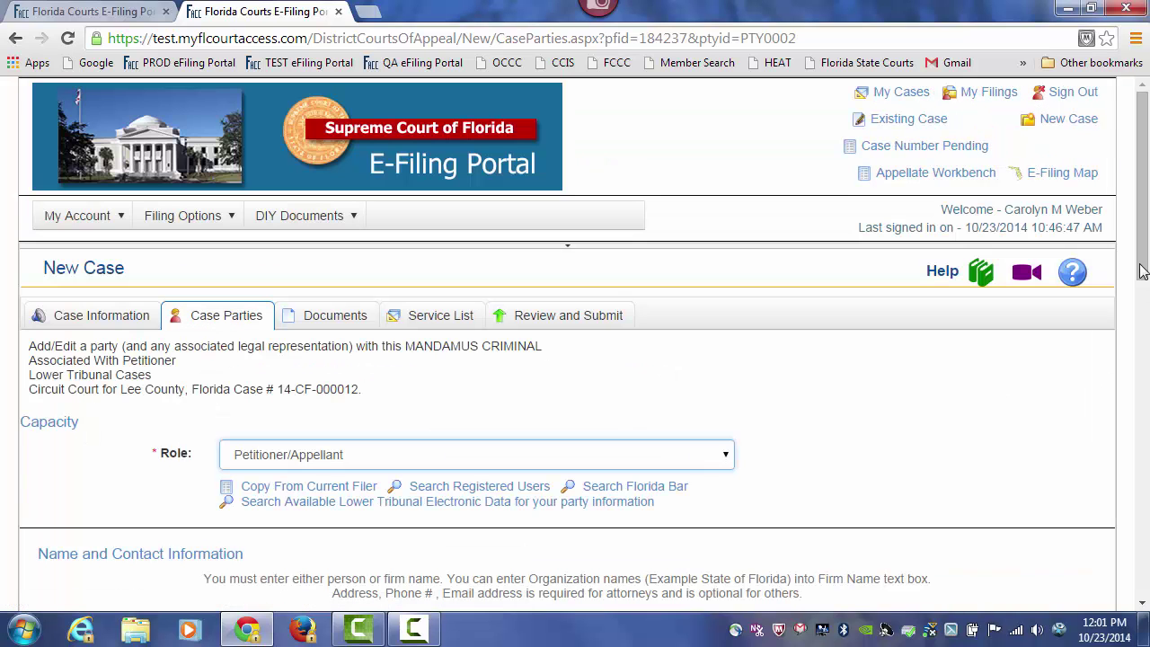
{"action": "left_click_drag", "start_coordinate": [1144, 219], "coordinate": [1147, 449]}
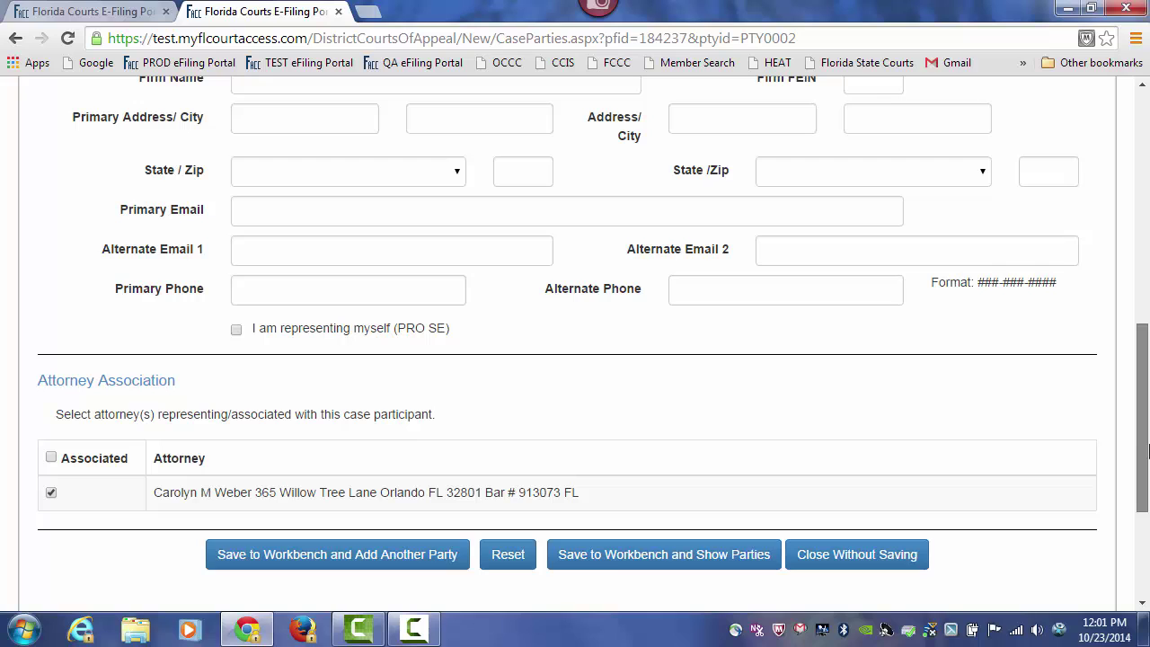
{"action": "left_click", "coordinate": [712, 558]}
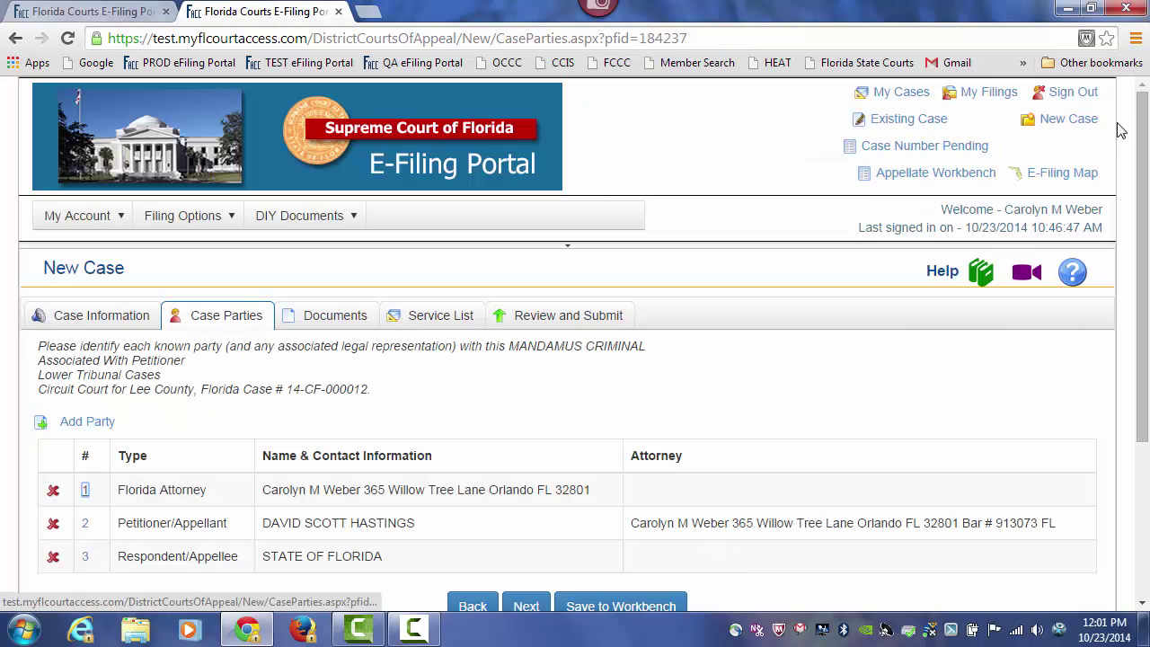
{"action": "left_click_drag", "start_coordinate": [1141, 131], "coordinate": [1143, 251]}
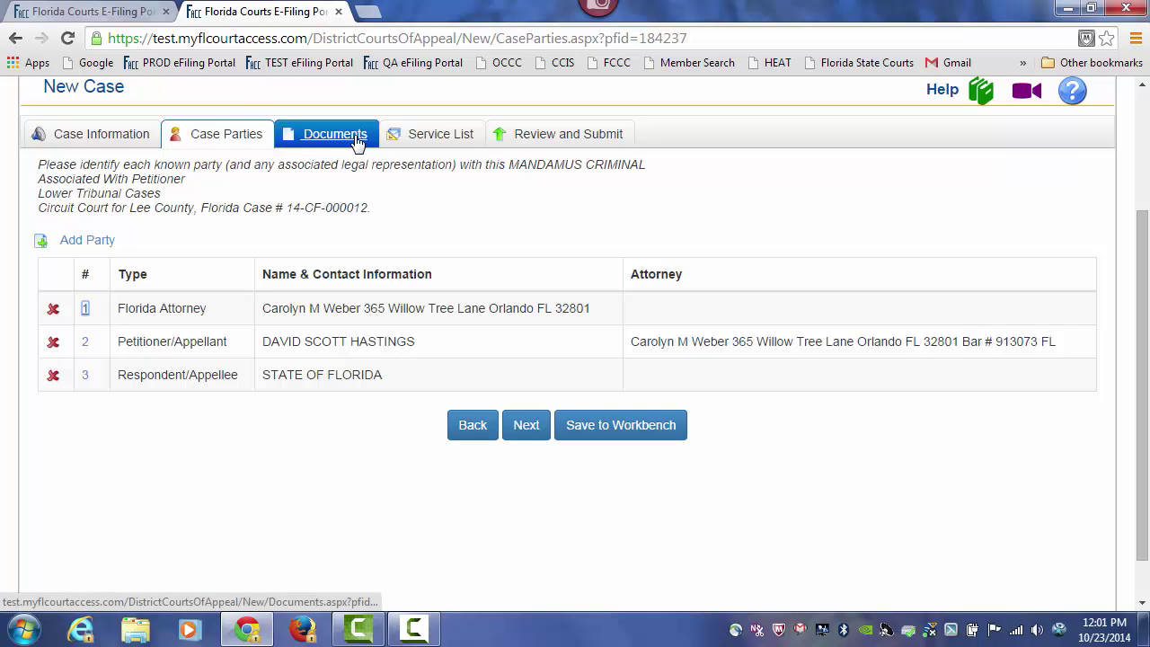
- Add a 1-page PETITION FOR WRIT OF MANDAMUS document and choose its upload file
{"action": "left_click", "coordinate": [525, 426]}
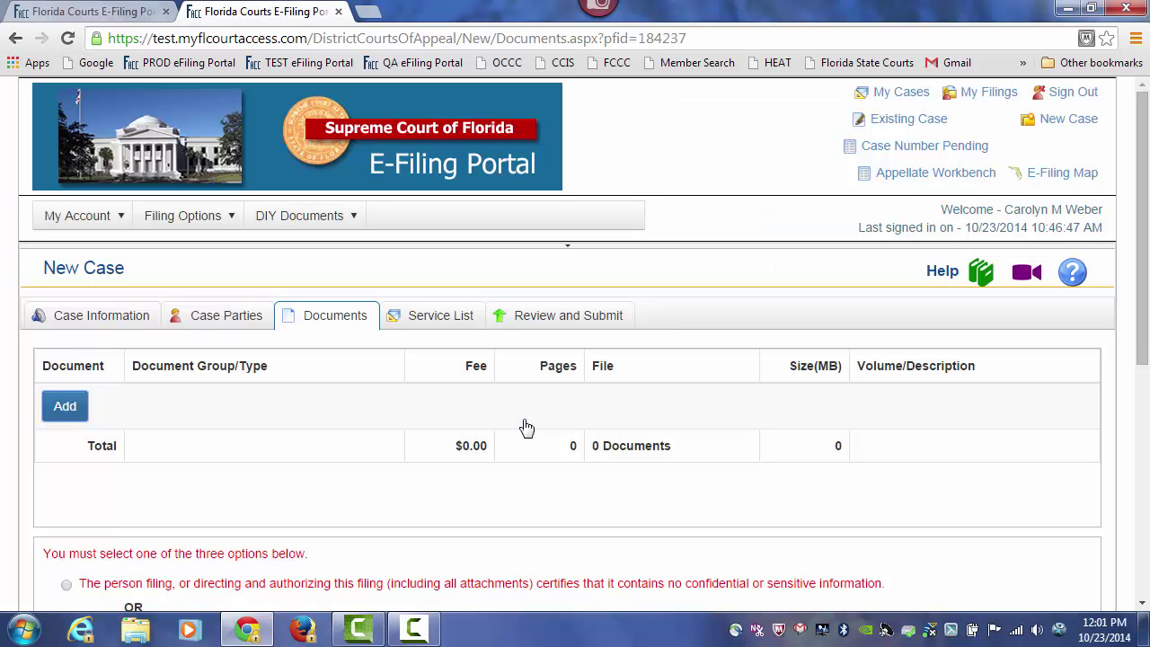
{"action": "left_click", "coordinate": [65, 408]}
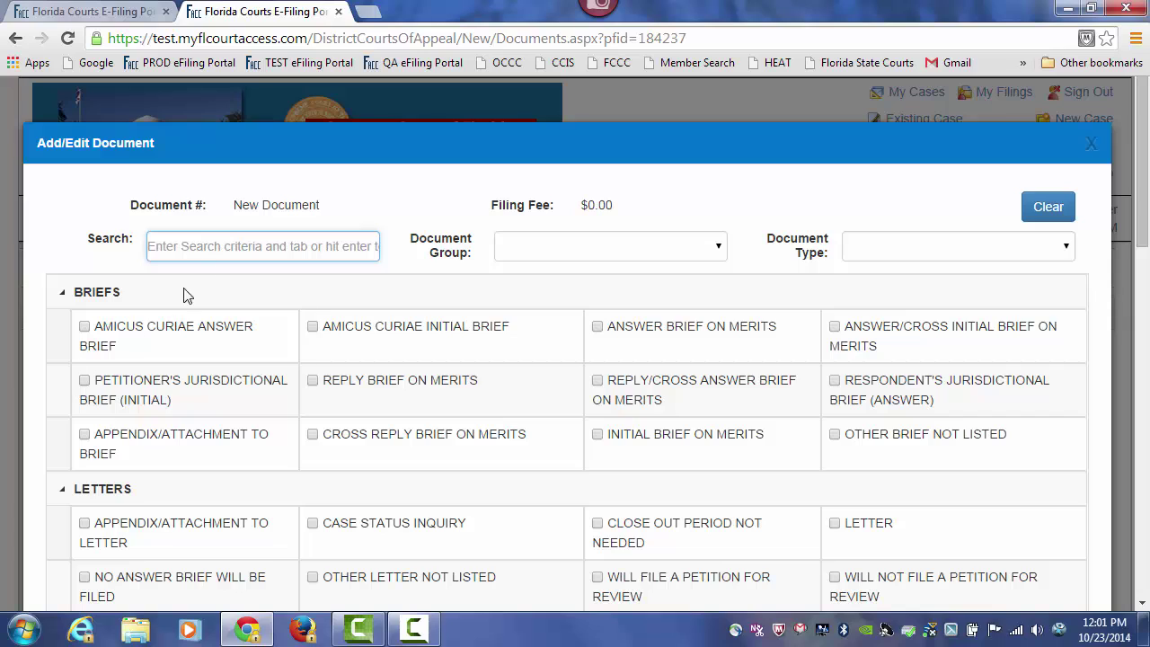
{"action": "type", "text": "MANDAM"}
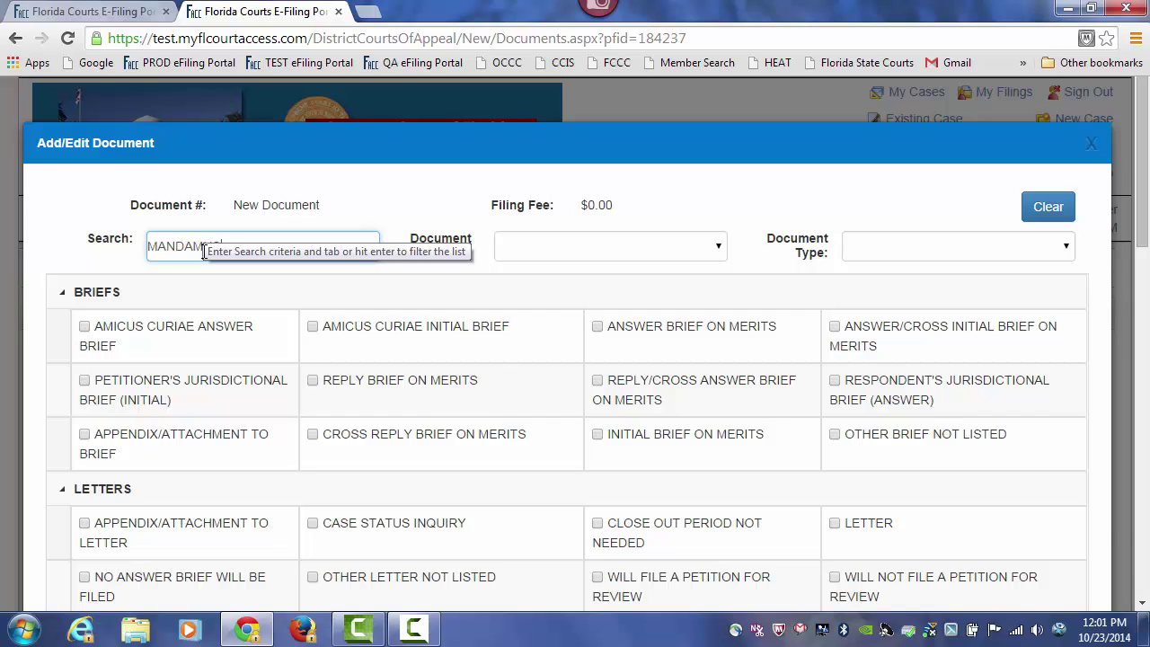
{"action": "key", "text": "Tab"}
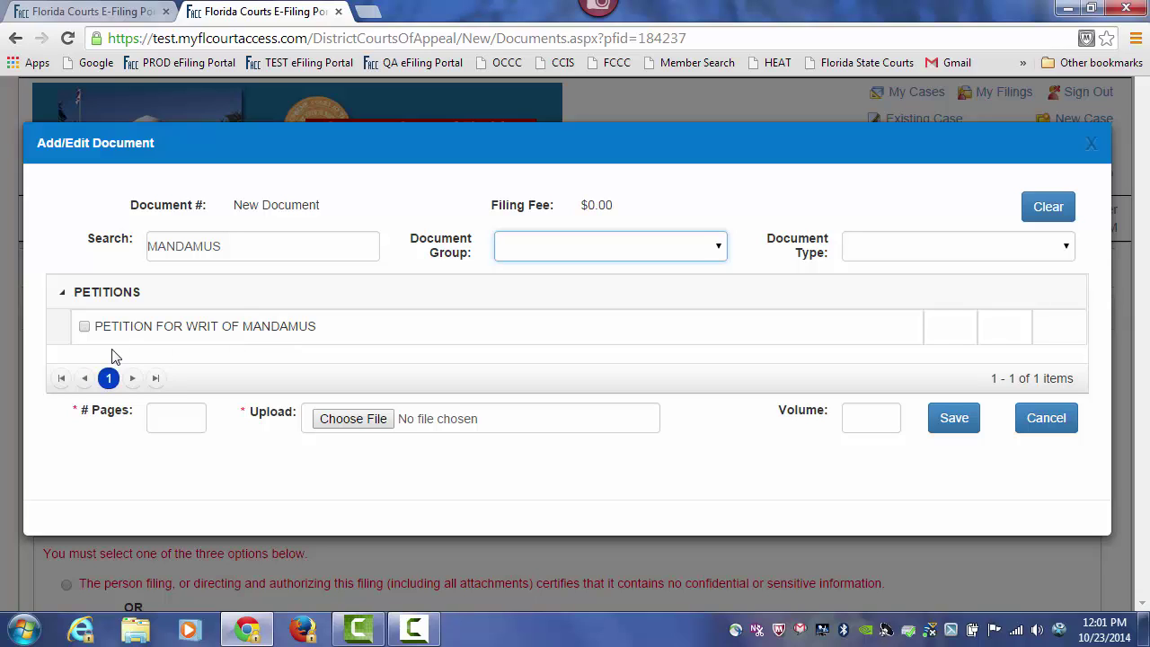
{"action": "left_click", "coordinate": [84, 327]}
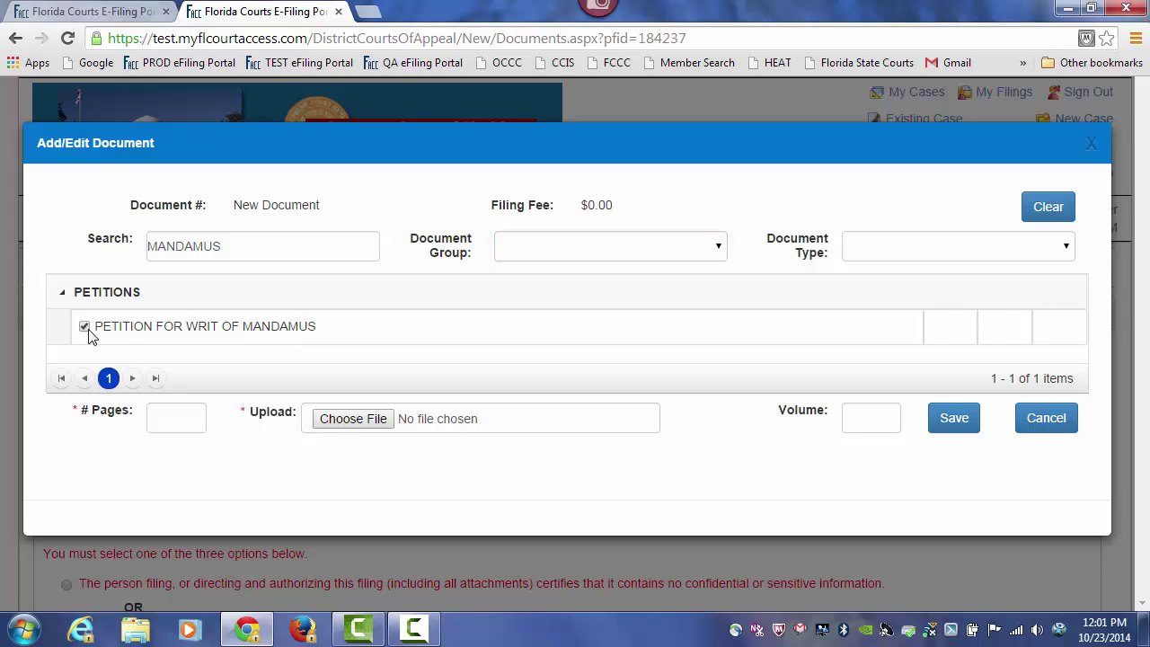
{"action": "left_click", "coordinate": [158, 416]}
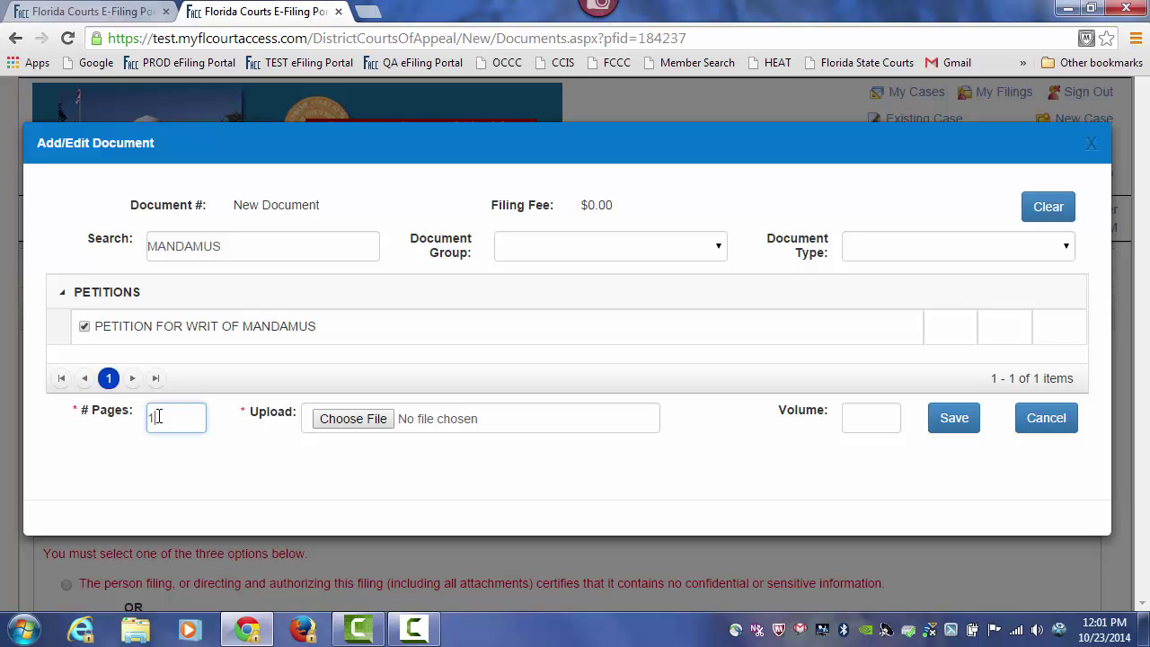
{"action": "left_click", "coordinate": [346, 420]}
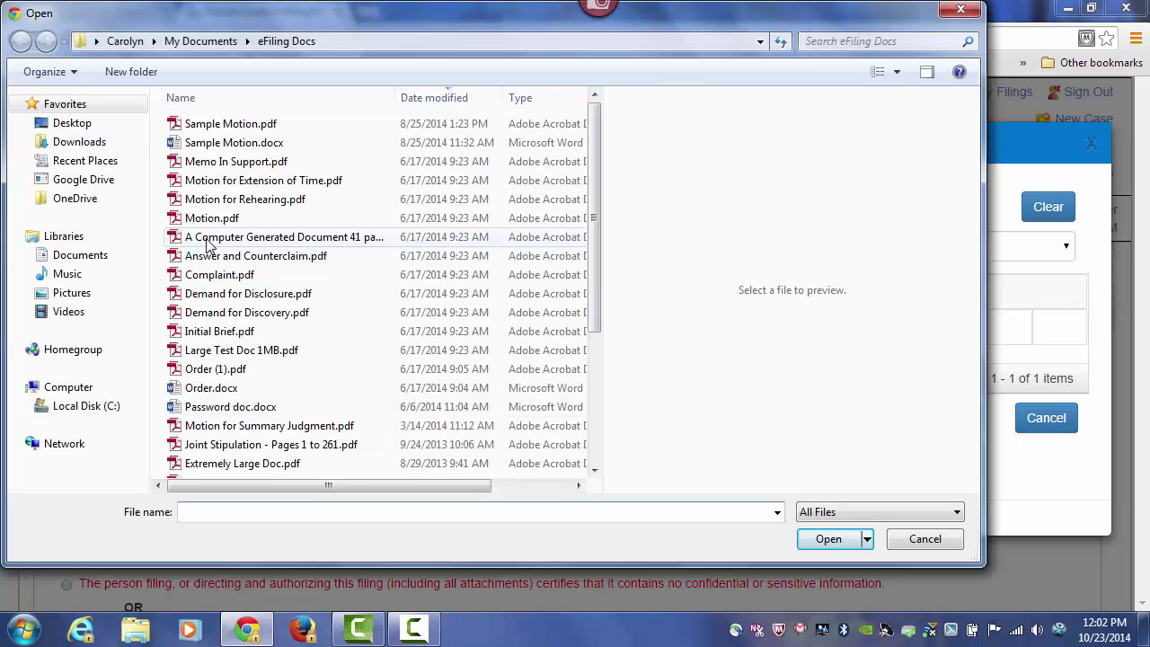
- Attach Motion.pdf (1 page, 0.08 MB) to the mandamus petition and save the document
{"action": "left_click", "coordinate": [209, 220]}
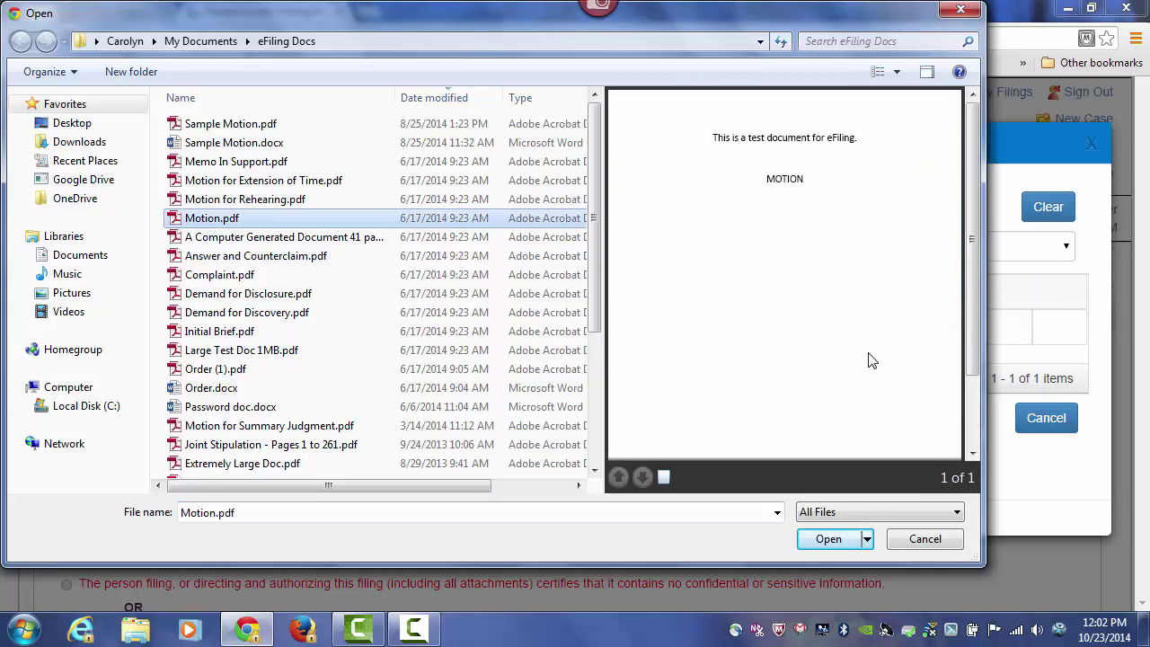
{"action": "left_click_drag", "start_coordinate": [971, 174], "coordinate": [976, 186]}
{"action": "left_click", "coordinate": [848, 538]}
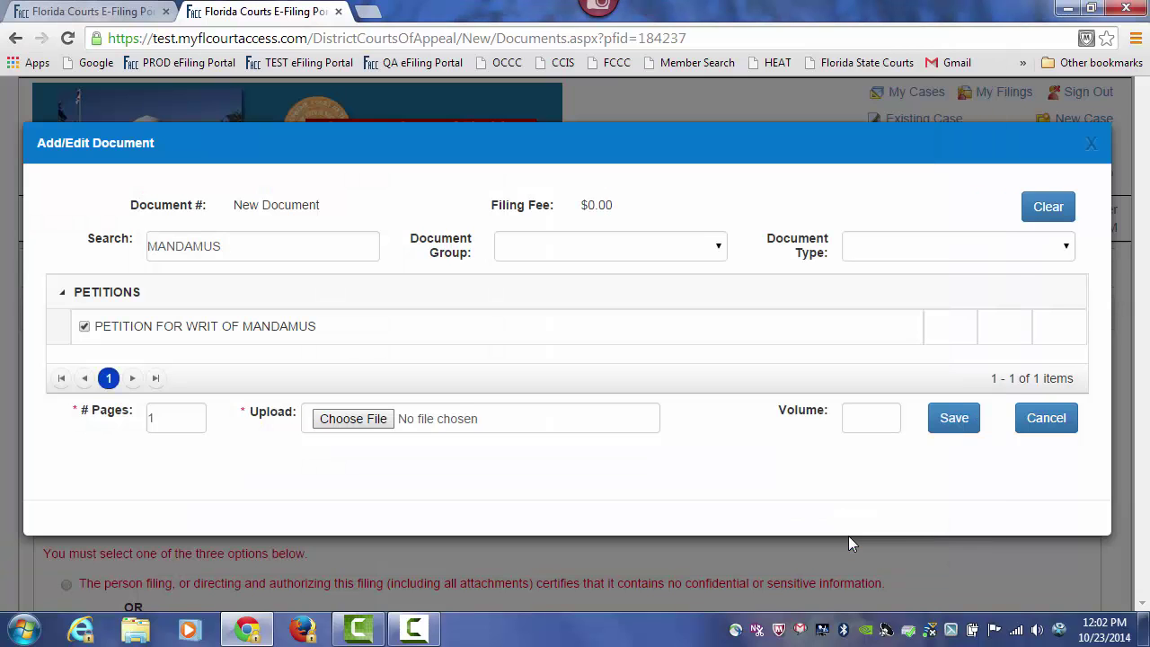
{"action": "left_click", "coordinate": [949, 427]}
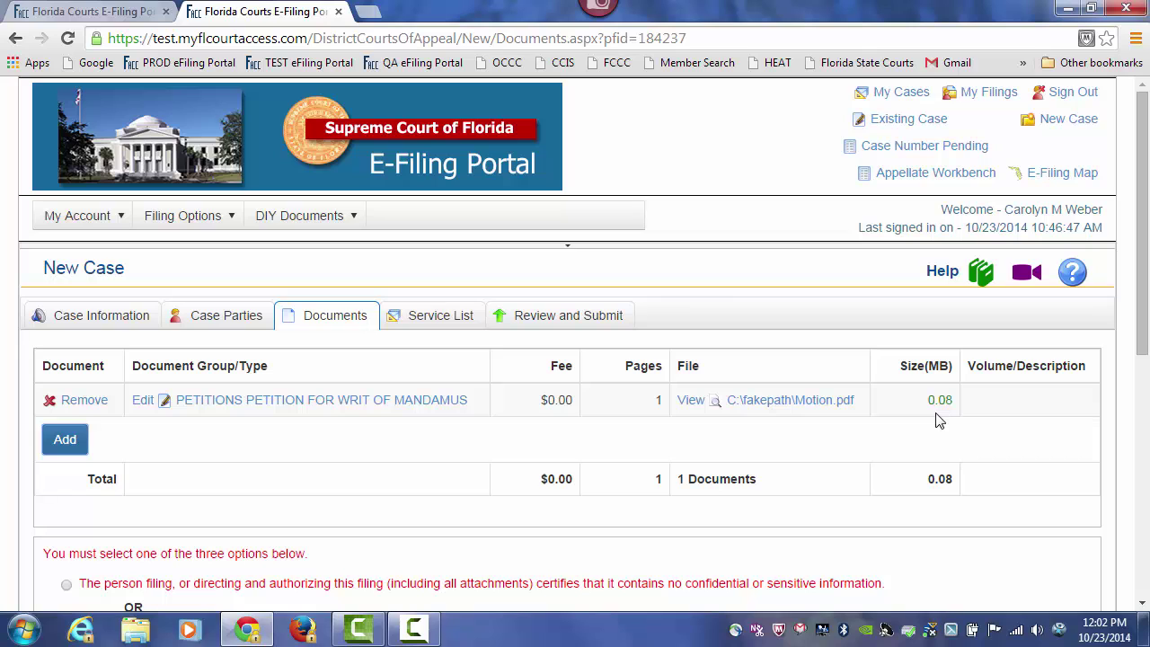
{"action": "left_click_drag", "start_coordinate": [1141, 241], "coordinate": [1147, 286]}
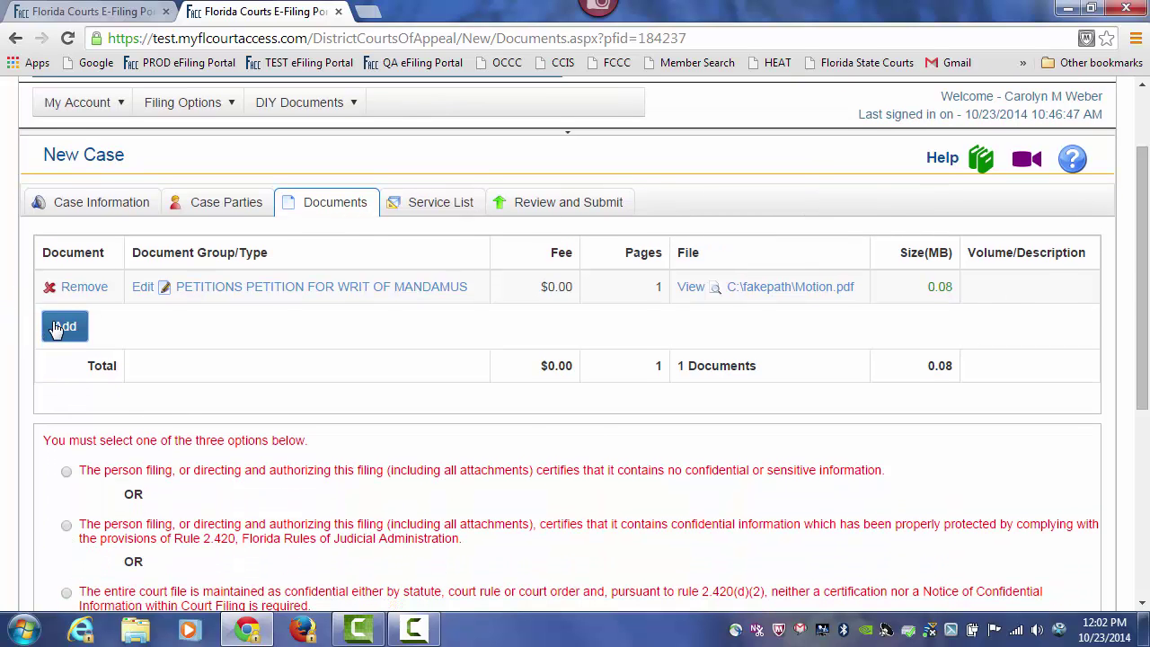
{"action": "left_click", "coordinate": [59, 328]}
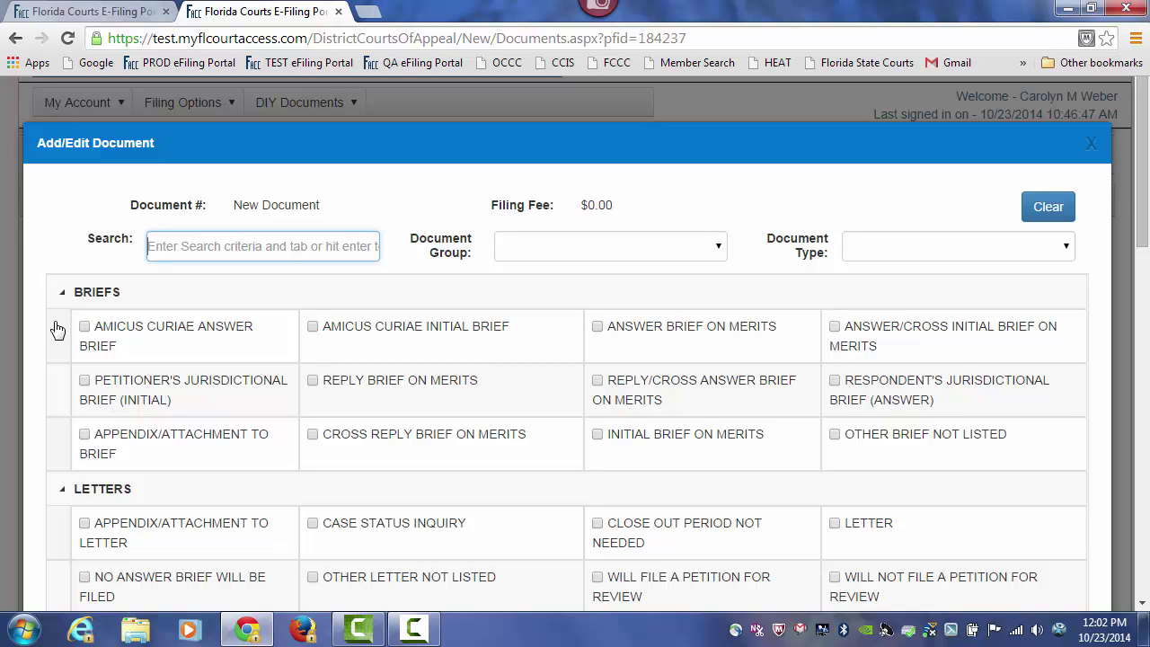
- Set the new document's type to APPENDIX/ATTACHMENT TO MOTION
{"action": "type", "text": "appendix"}
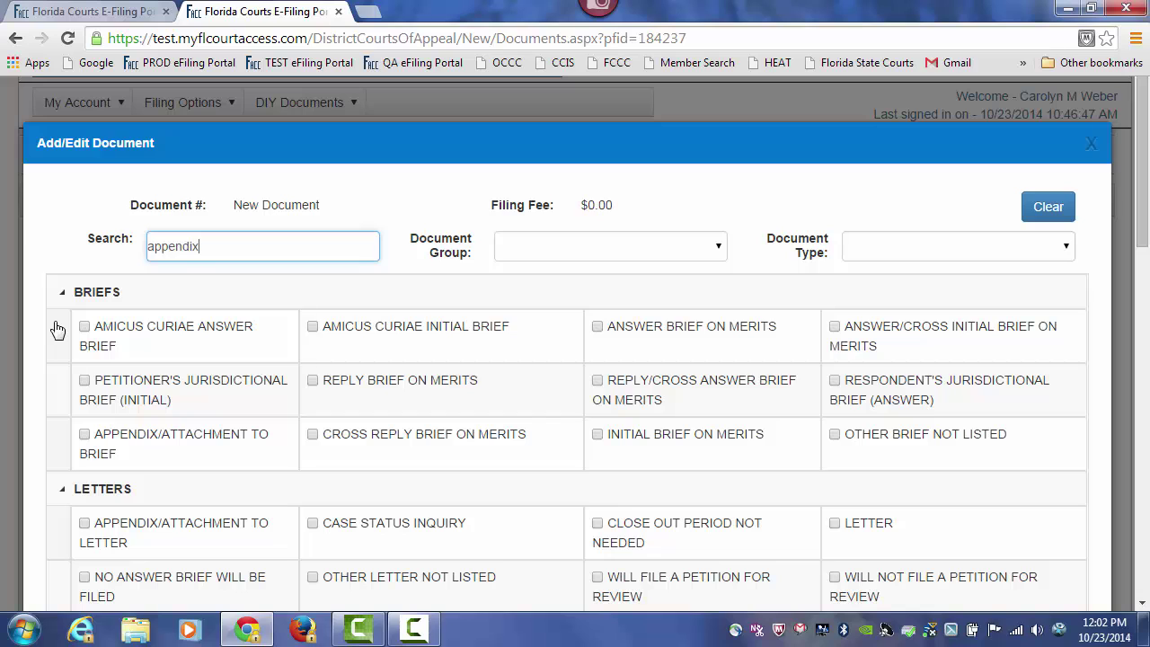
{"action": "key", "text": "Tab"}
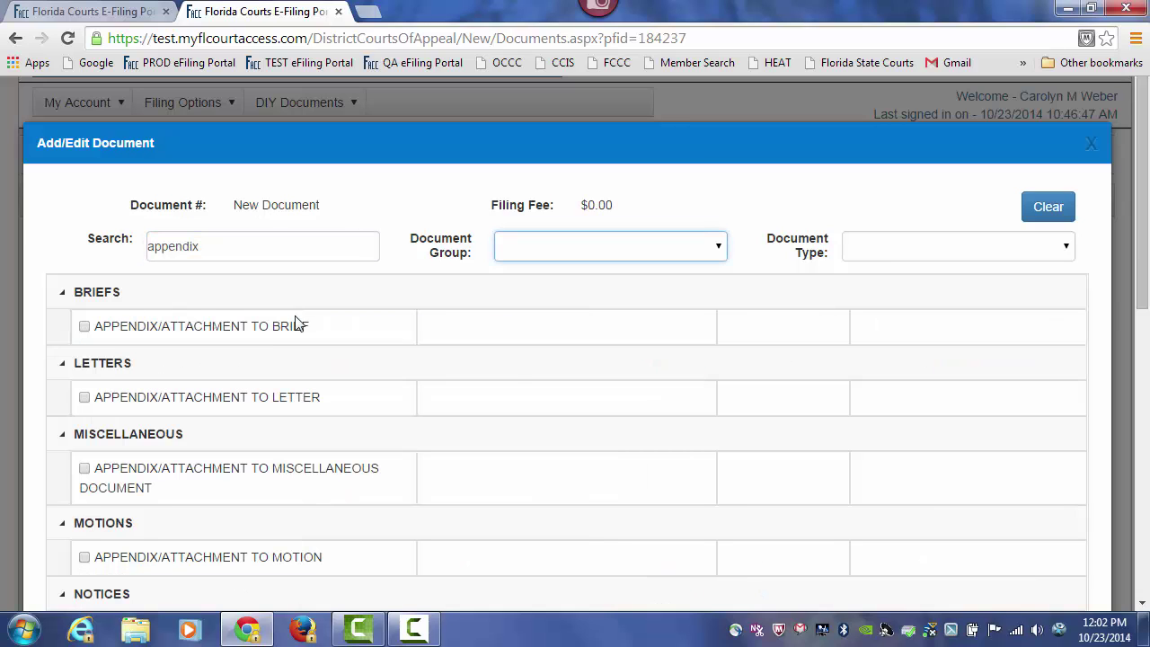
{"action": "left_click_drag", "start_coordinate": [1143, 174], "coordinate": [1148, 290]}
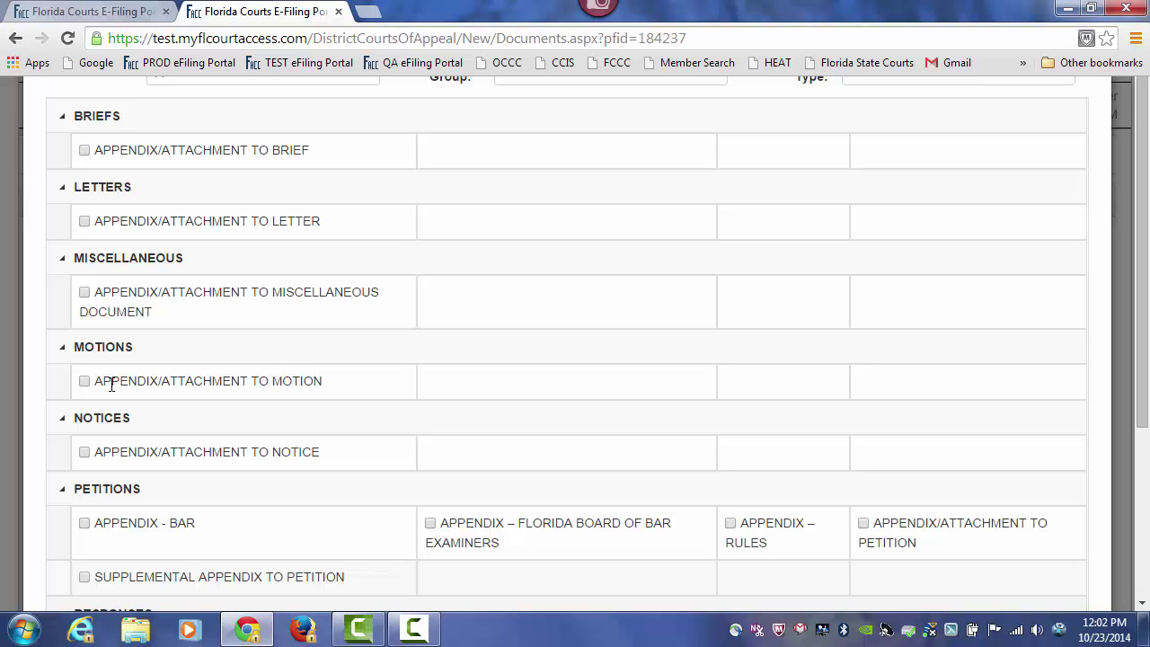
{"action": "left_click", "coordinate": [85, 382]}
{"action": "scroll", "coordinate": [686, 290], "scroll_direction": "down", "scroll_amount": 1}
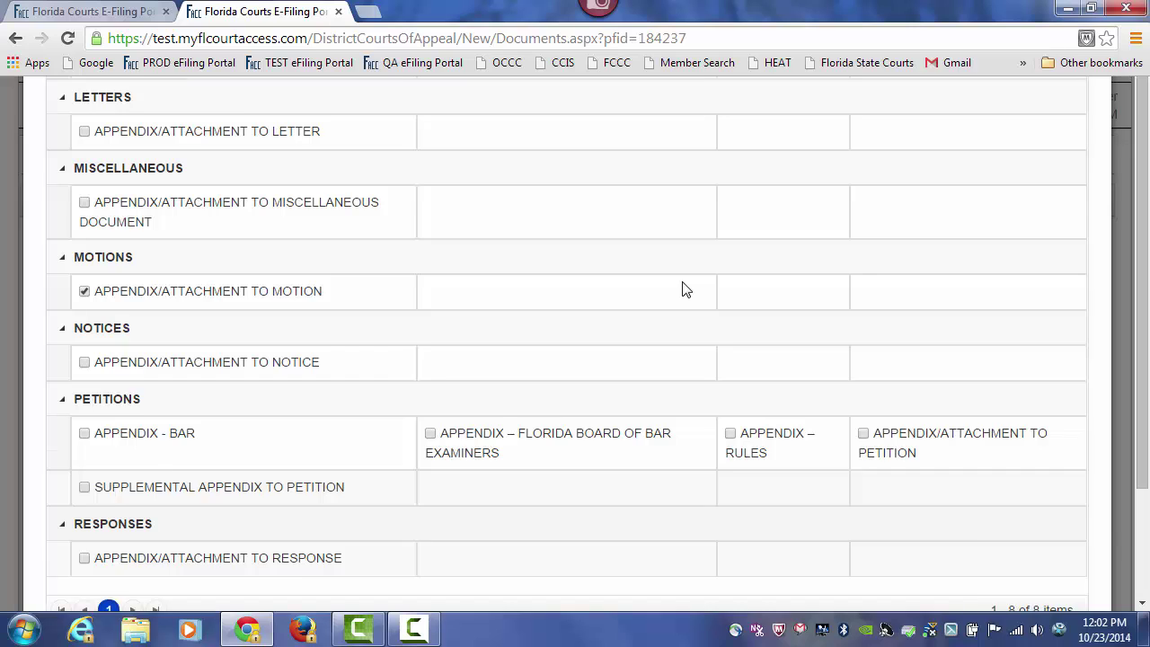
{"action": "scroll", "coordinate": [686, 289], "scroll_direction": "down", "scroll_amount": 1}
- Enter 261 pages, attach Joint Stipulation - Pages 1 to 261.pdf, label it Vol 1 of 2, and save
{"action": "left_click", "coordinate": [186, 564]}
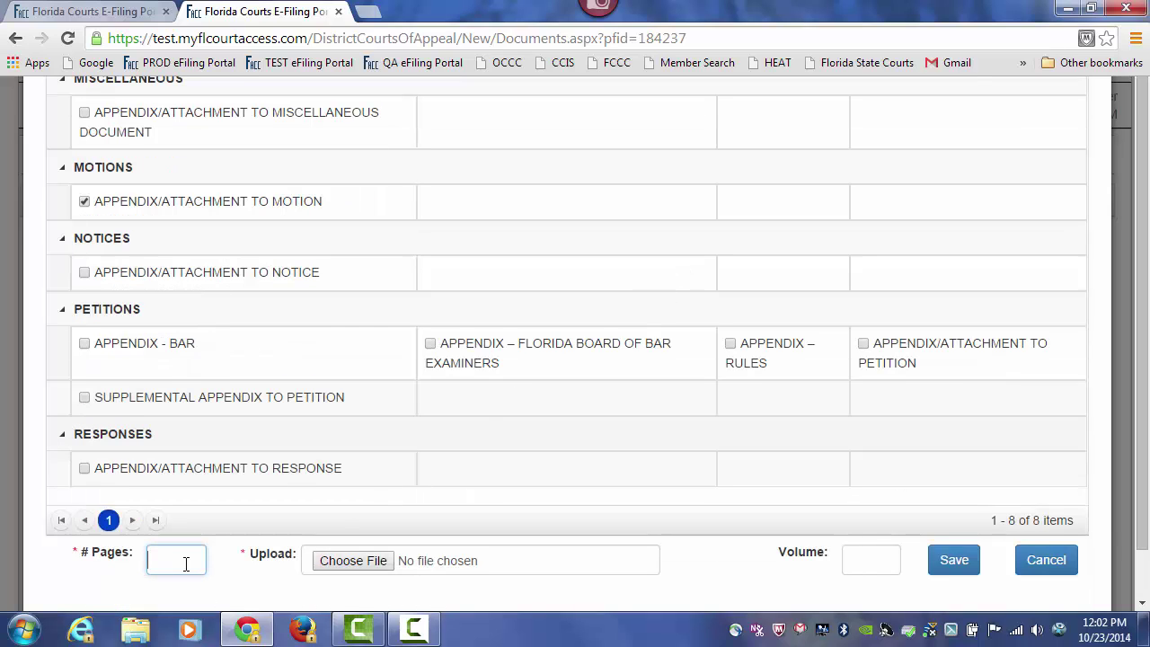
{"action": "type", "text": "261"}
{"action": "left_click", "coordinate": [358, 562]}
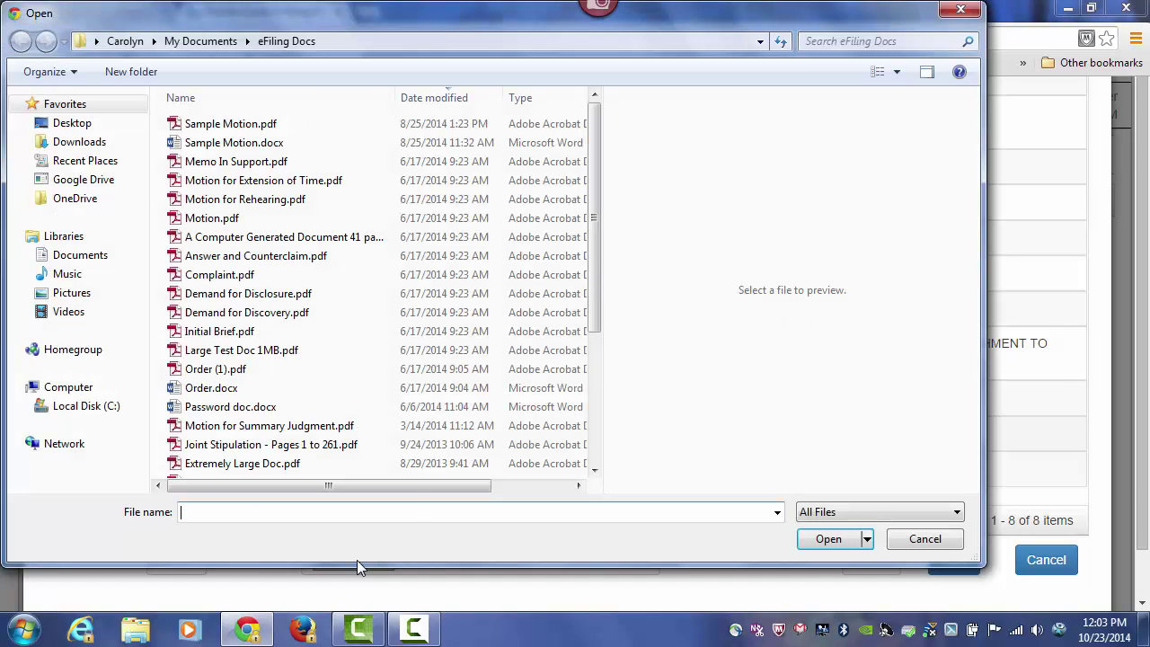
{"action": "left_click", "coordinate": [292, 447]}
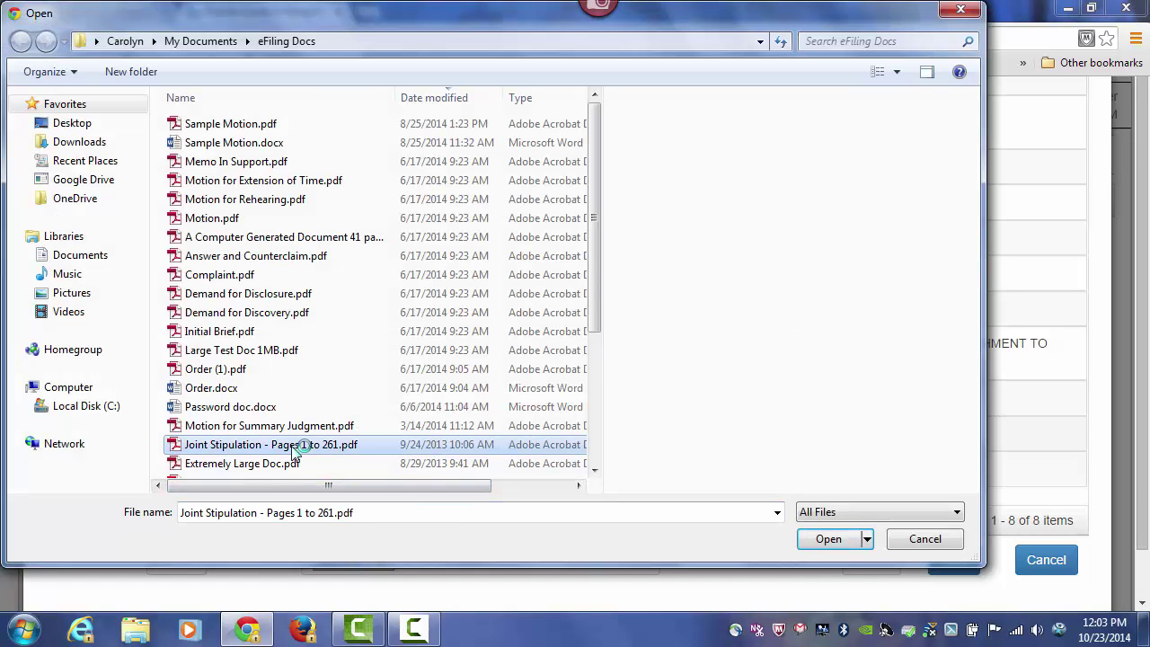
{"action": "left_click", "coordinate": [822, 542]}
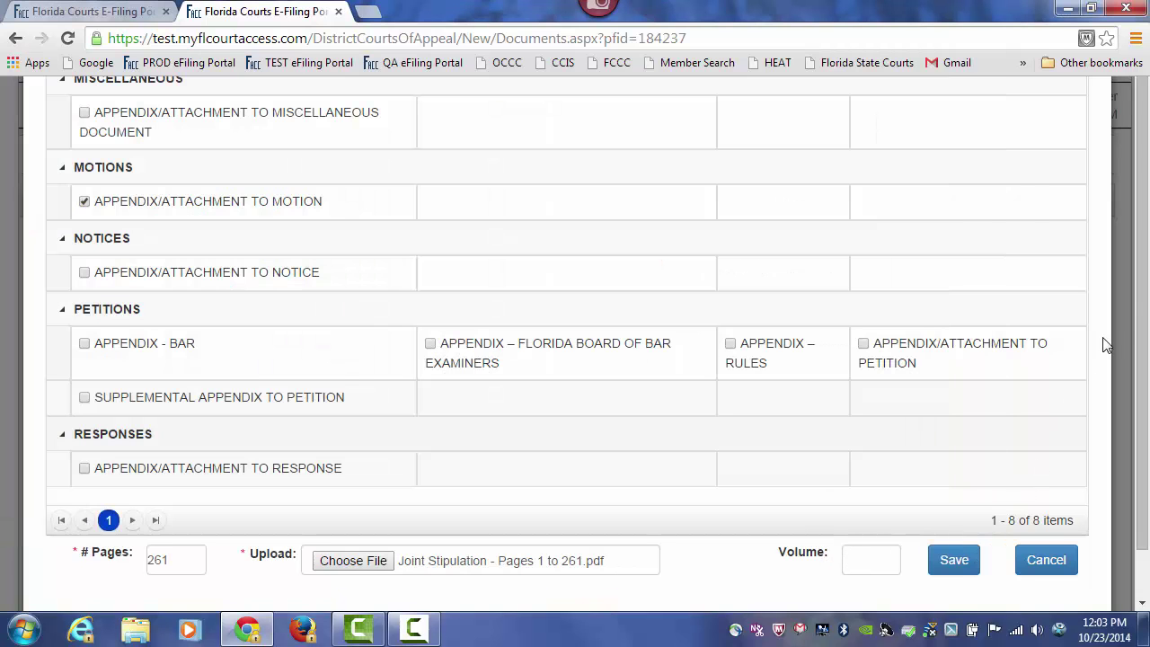
{"action": "scroll", "coordinate": [1148, 361], "scroll_direction": "down", "scroll_amount": 2}
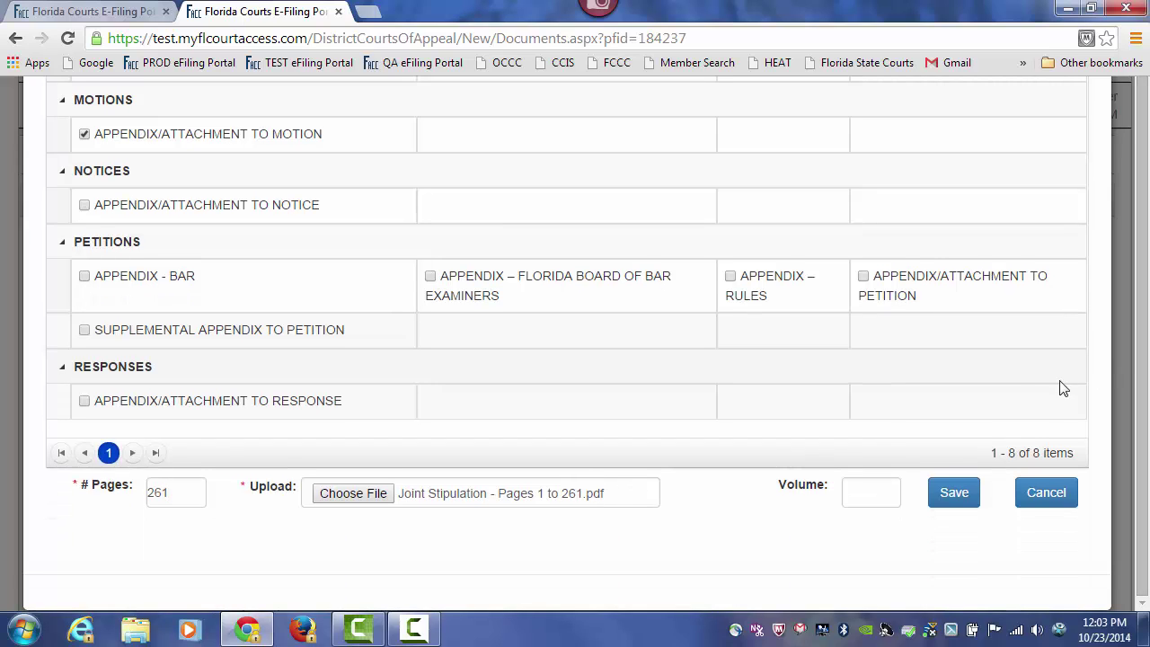
{"action": "left_click", "coordinate": [849, 493]}
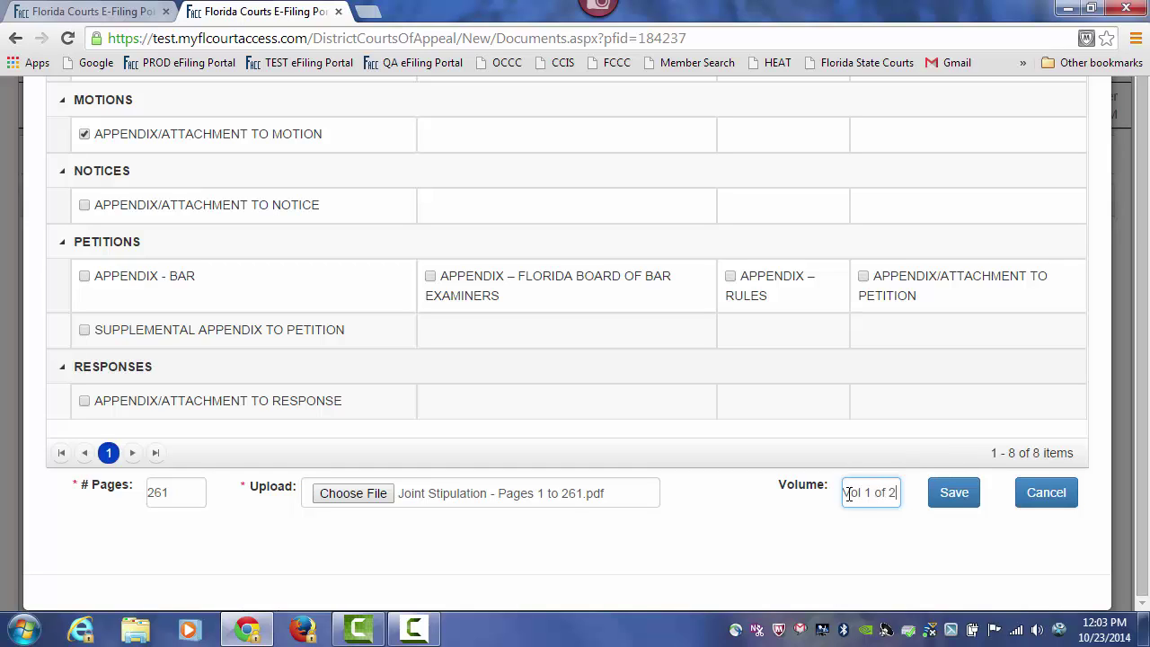
{"action": "left_click", "coordinate": [948, 493]}
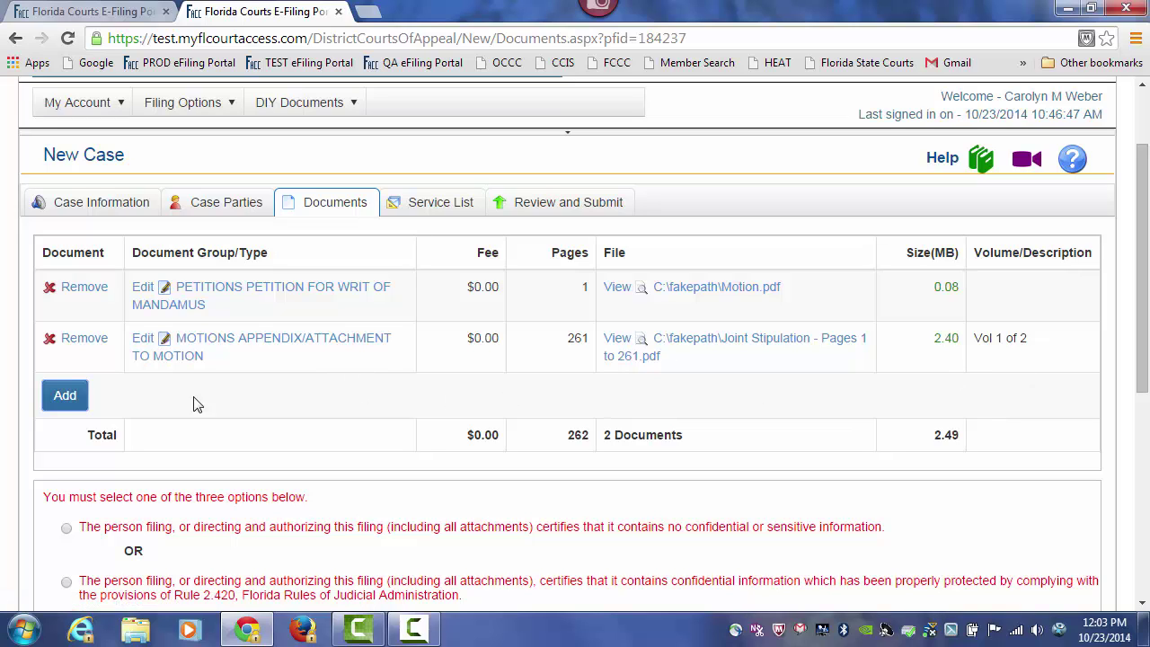
- Add another document with type APPENDIX/ATTACHMENT TO MOTION
{"action": "left_click", "coordinate": [64, 396]}
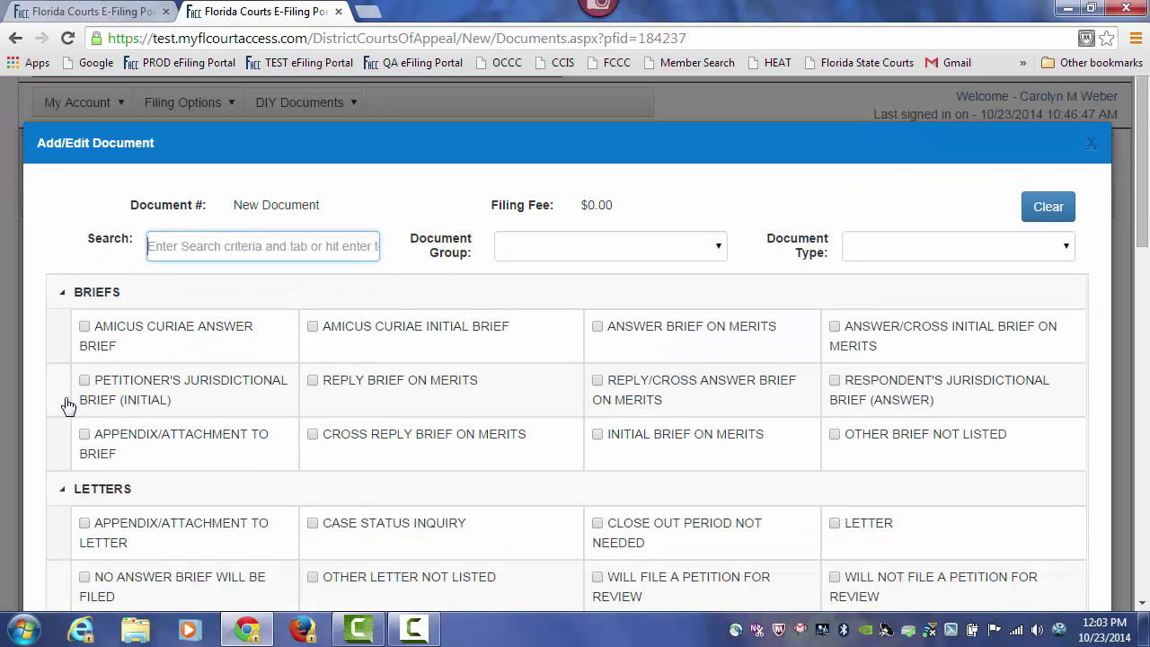
{"action": "type", "text": "appendix"}
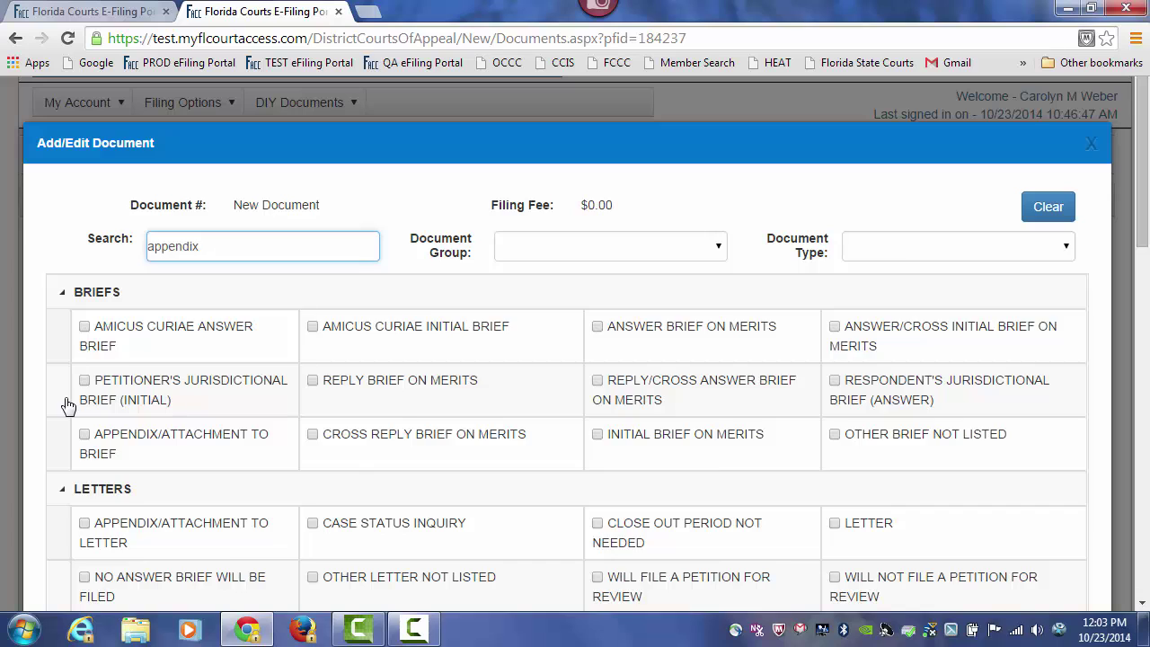
{"action": "key", "text": "Tab"}
{"action": "scroll", "coordinate": [290, 385], "scroll_direction": "down", "scroll_amount": 1}
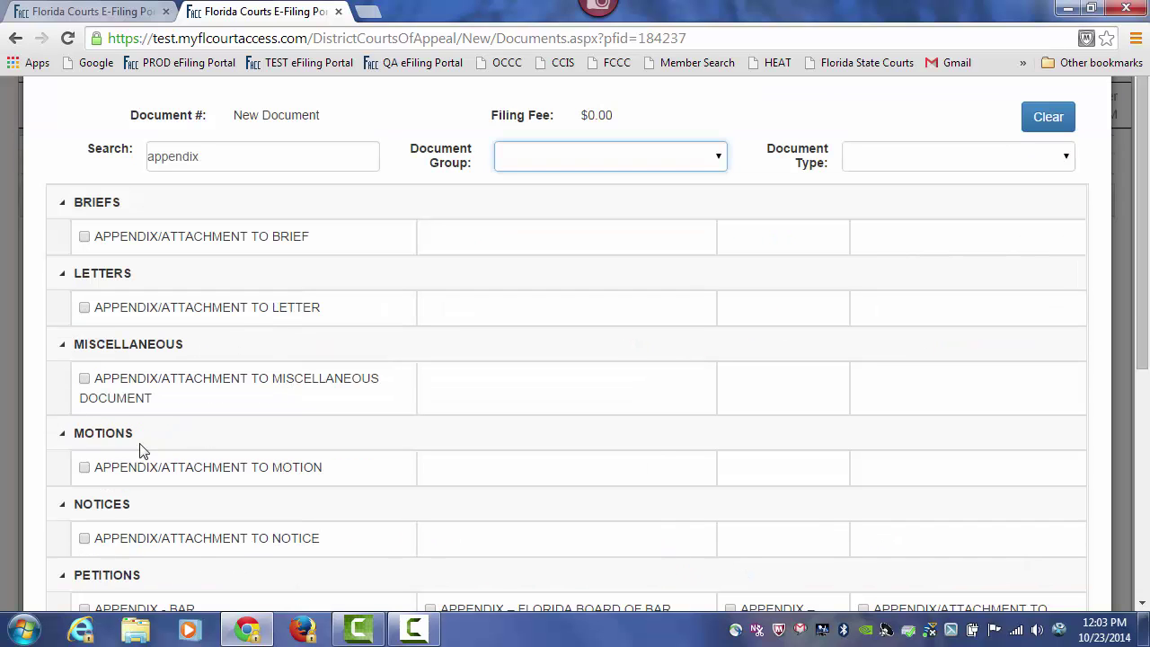
{"action": "left_click", "coordinate": [85, 468]}
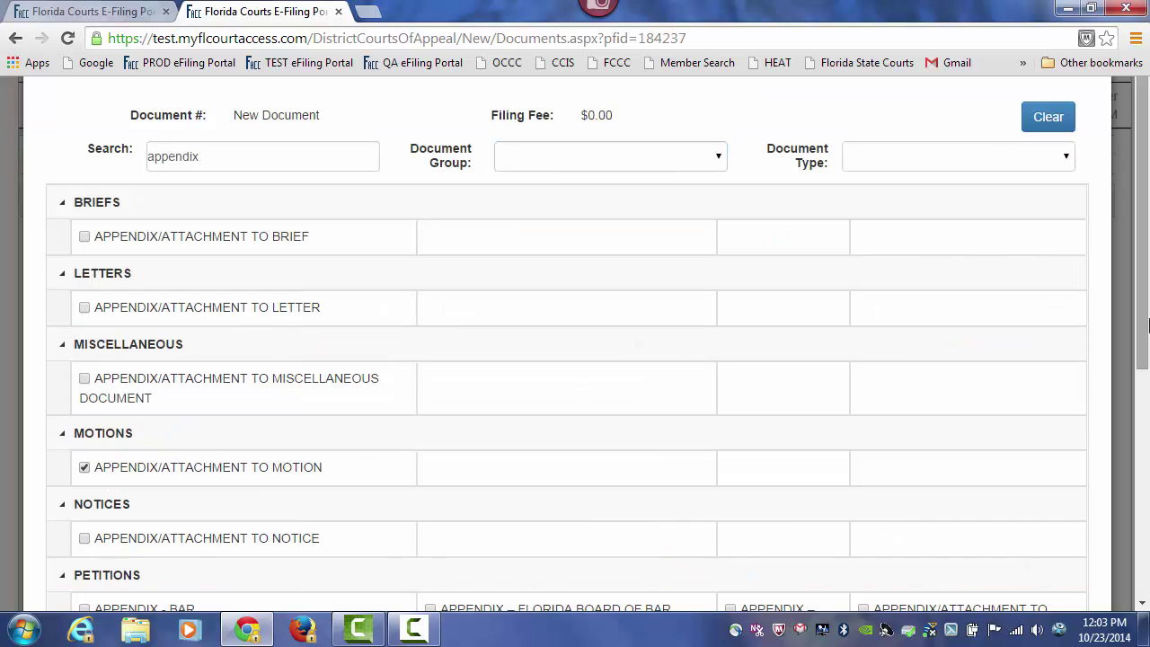
{"action": "left_click_drag", "start_coordinate": [1144, 243], "coordinate": [1121, 493]}
- Enter 261 pages, attach Joint Stipulation - Pages 1 to 261.pdf, label it Vol 2 of 2, and save
{"action": "left_click", "coordinate": [177, 496]}
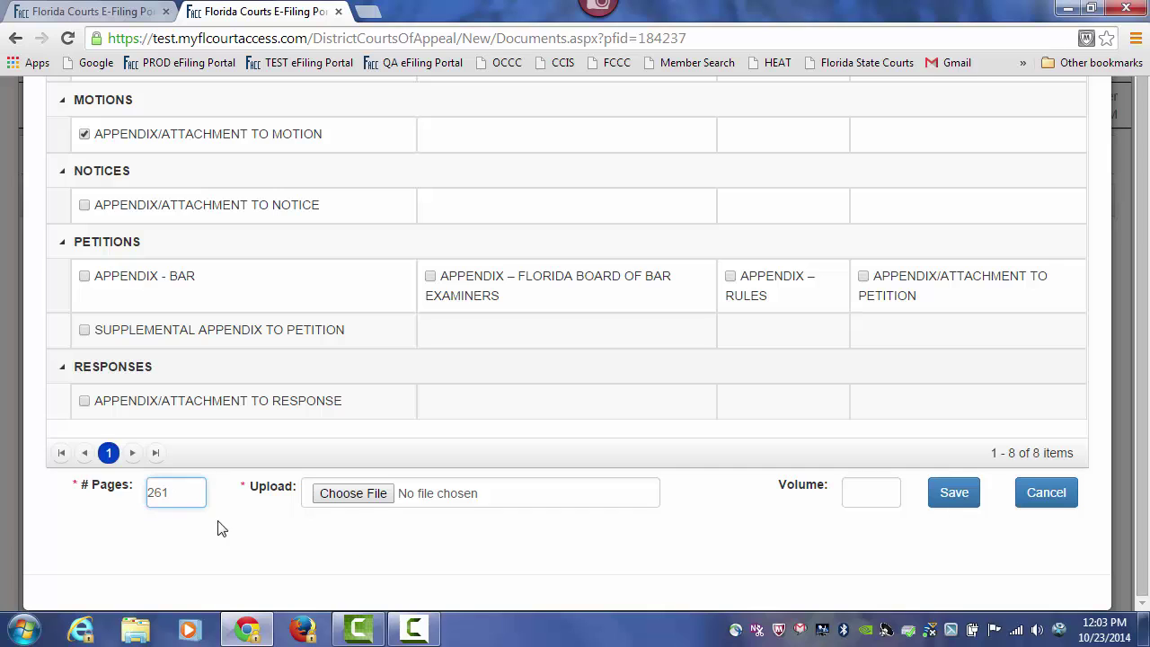
{"action": "left_click", "coordinate": [364, 498]}
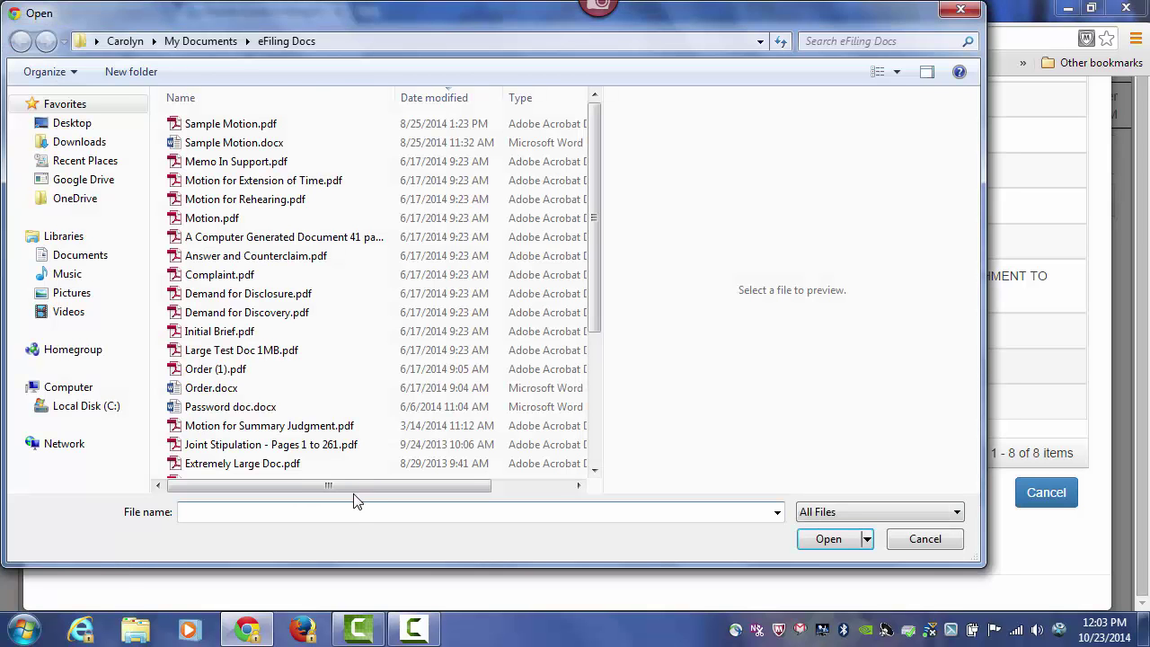
{"action": "left_click", "coordinate": [254, 446]}
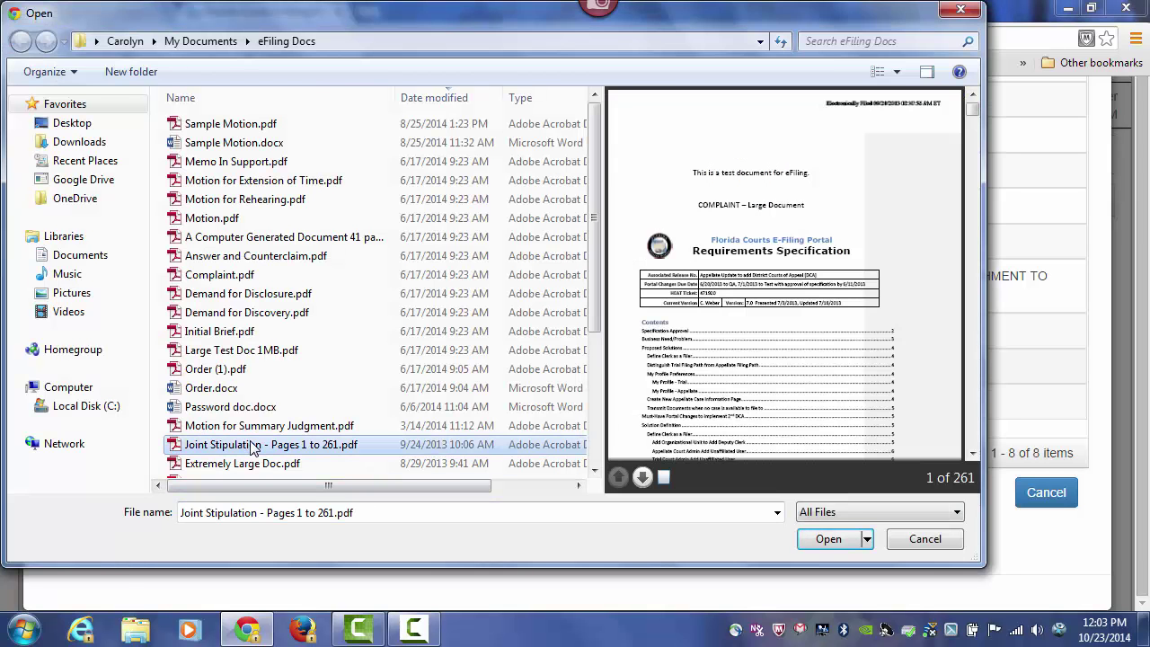
{"action": "left_click", "coordinate": [837, 542]}
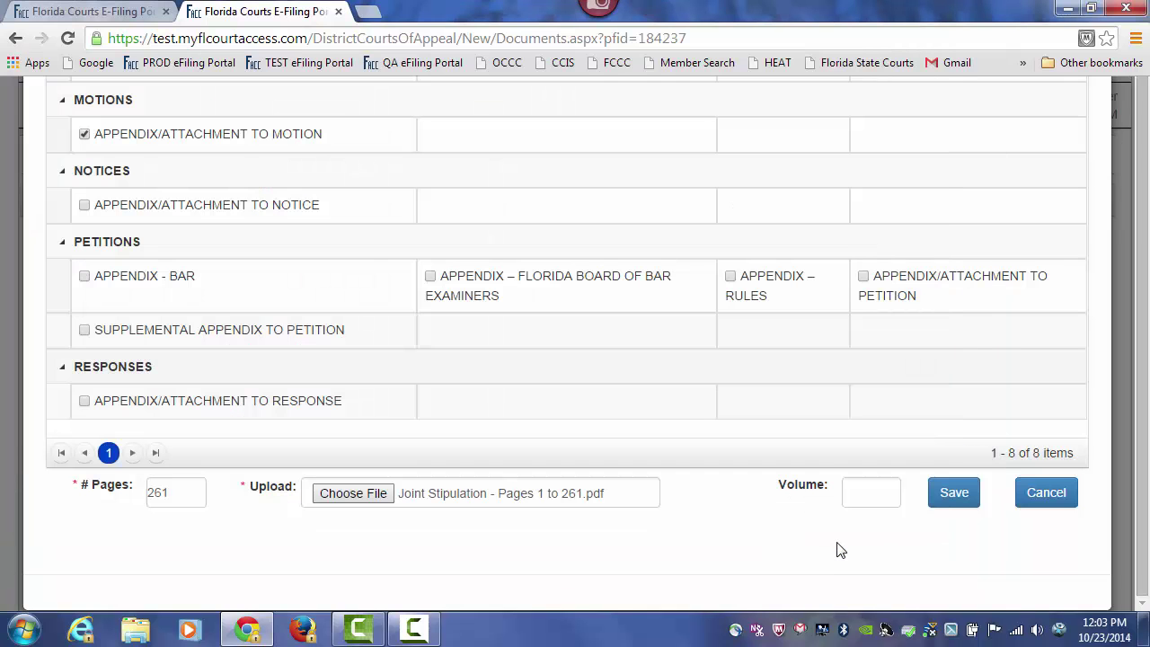
{"action": "left_click", "coordinate": [852, 490]}
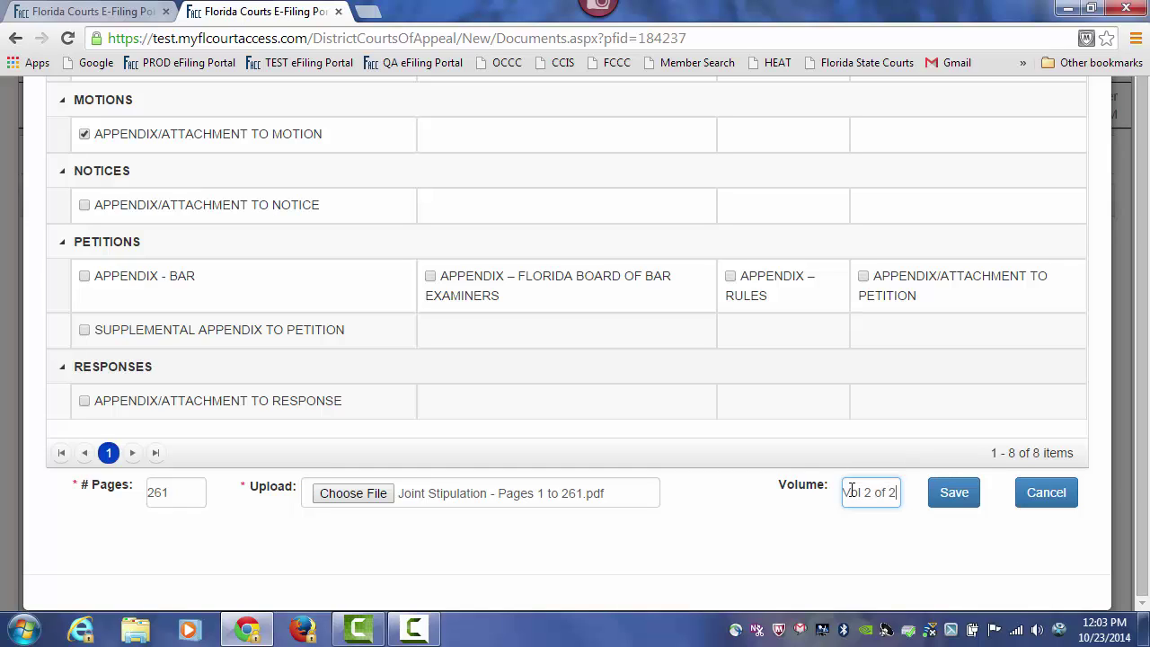
{"action": "left_click", "coordinate": [956, 499]}
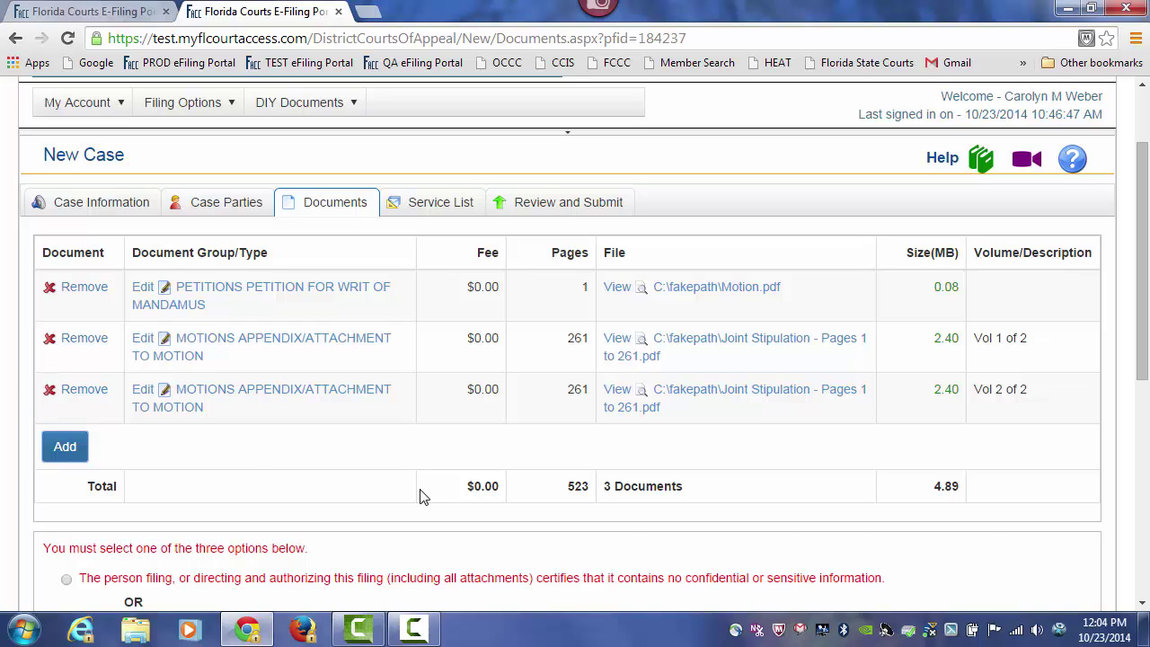
- Certify the filing contains no confidential information and proceed to the Service List
{"action": "left_click_drag", "start_coordinate": [1145, 263], "coordinate": [1146, 336]}
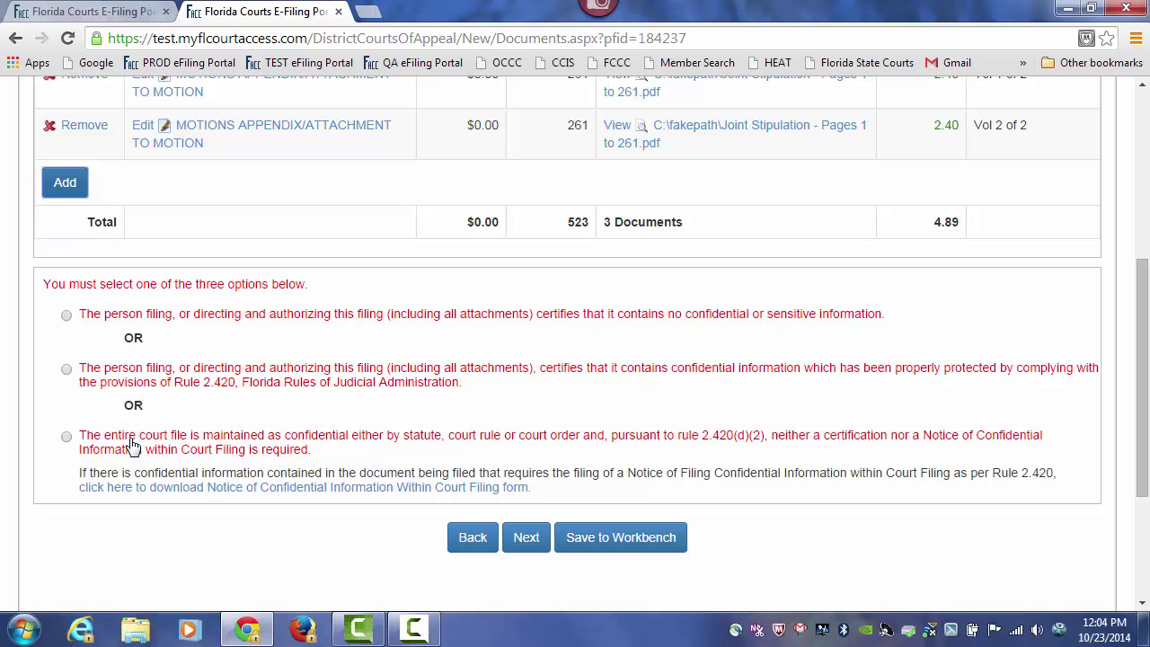
{"action": "left_click", "coordinate": [67, 315]}
{"action": "left_click", "coordinate": [528, 538]}
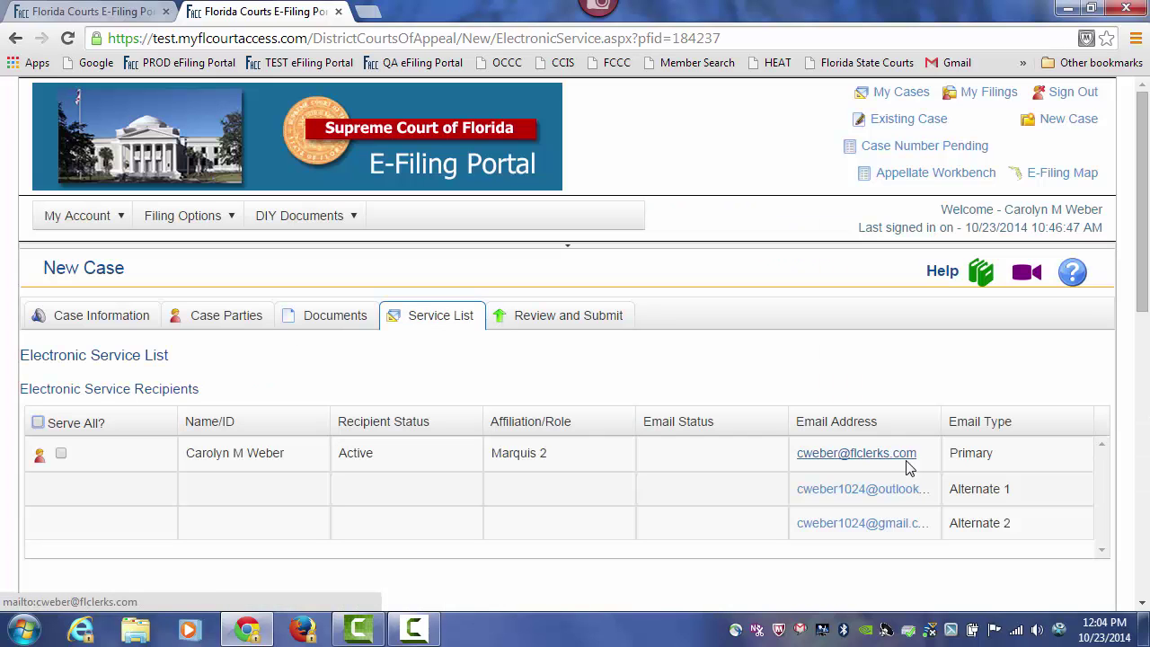
- Check Serve All? for the electronic recipients and open the Add Other Attorney/Interested Party form
{"action": "left_click_drag", "start_coordinate": [1143, 133], "coordinate": [1143, 189]}
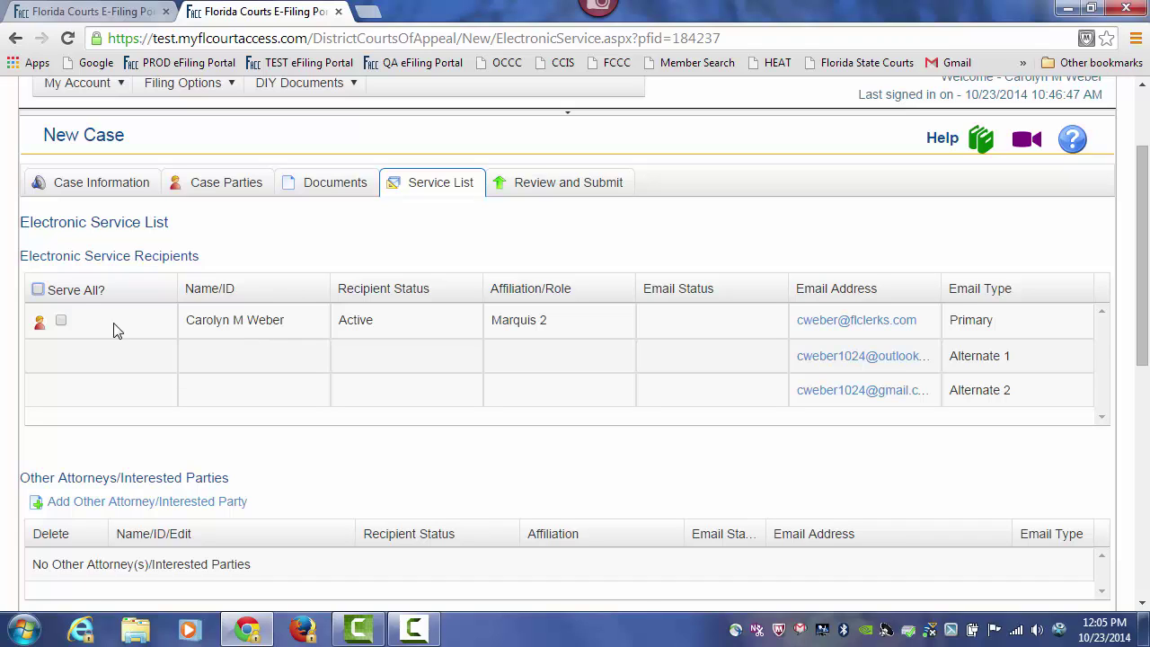
{"action": "left_click", "coordinate": [38, 289]}
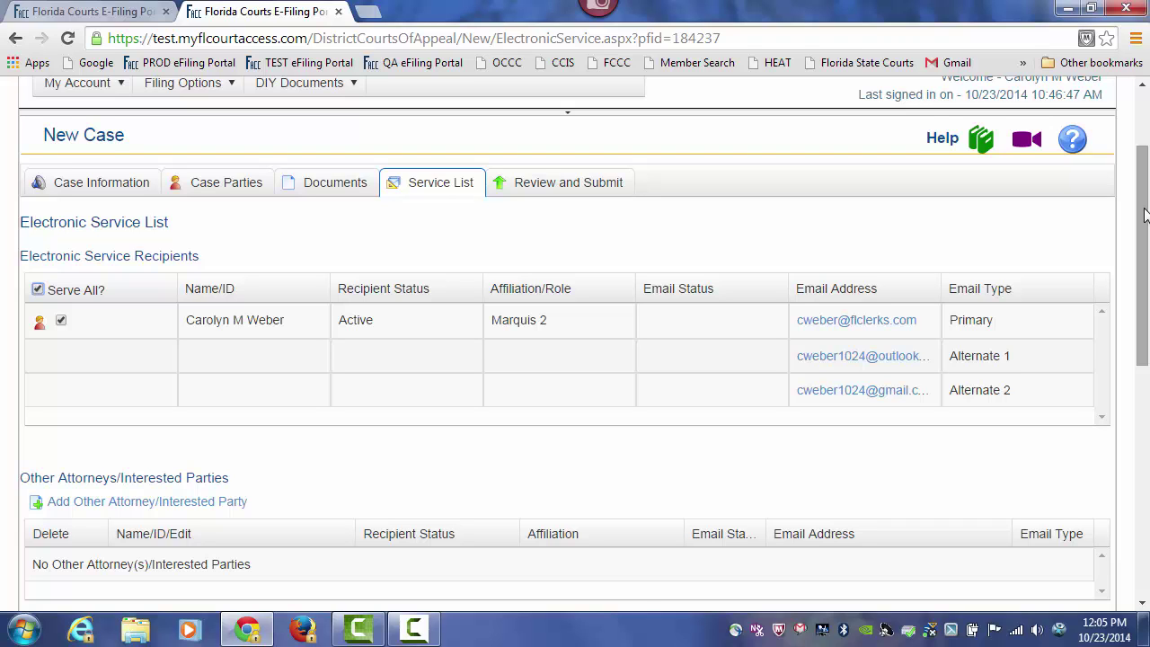
{"action": "left_click_drag", "start_coordinate": [1144, 213], "coordinate": [1144, 281]}
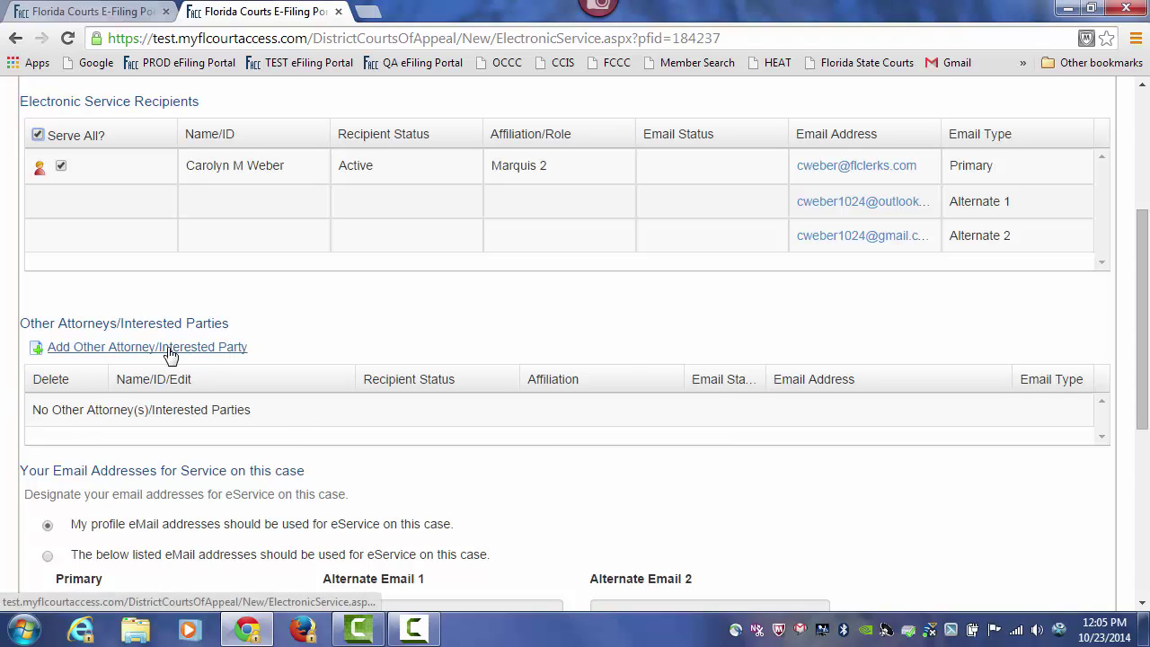
{"action": "left_click", "coordinate": [124, 350]}
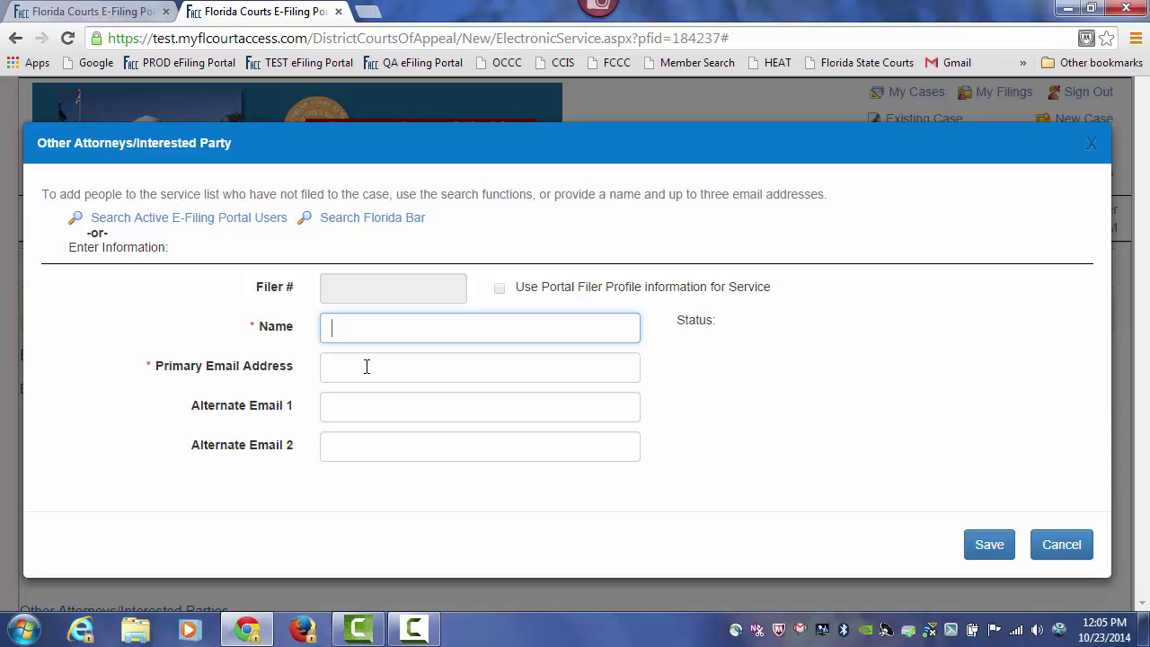
- Add an interested party with their name and primary e-mail, then continue to Review and Submit
{"action": "left_click", "coordinate": [366, 366]}
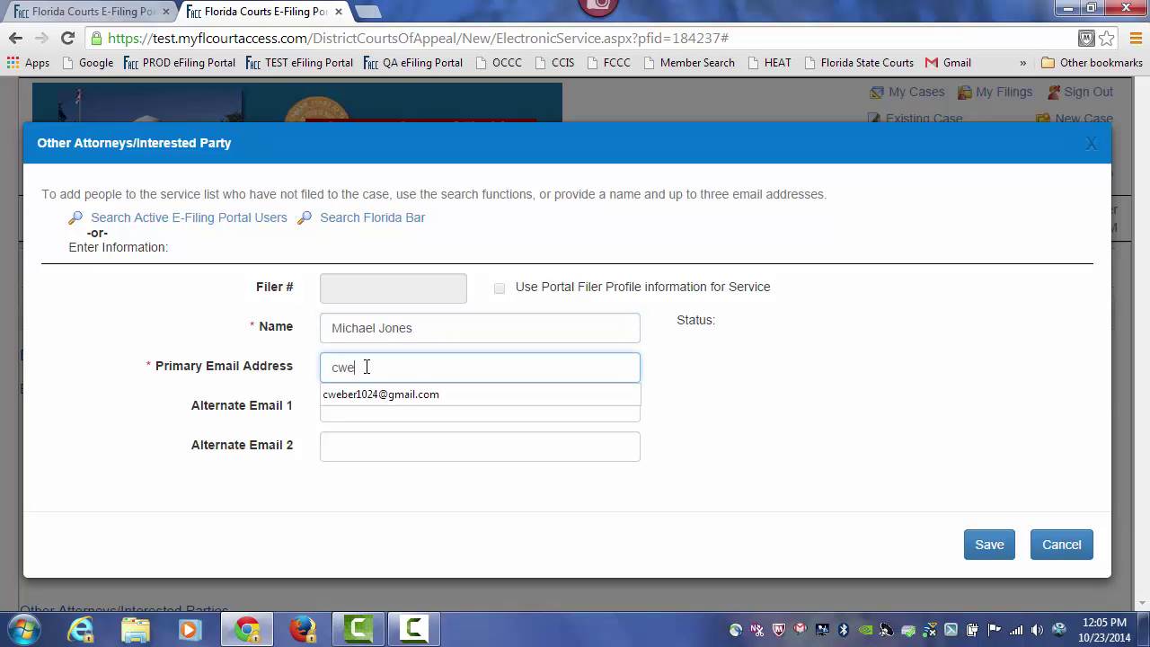
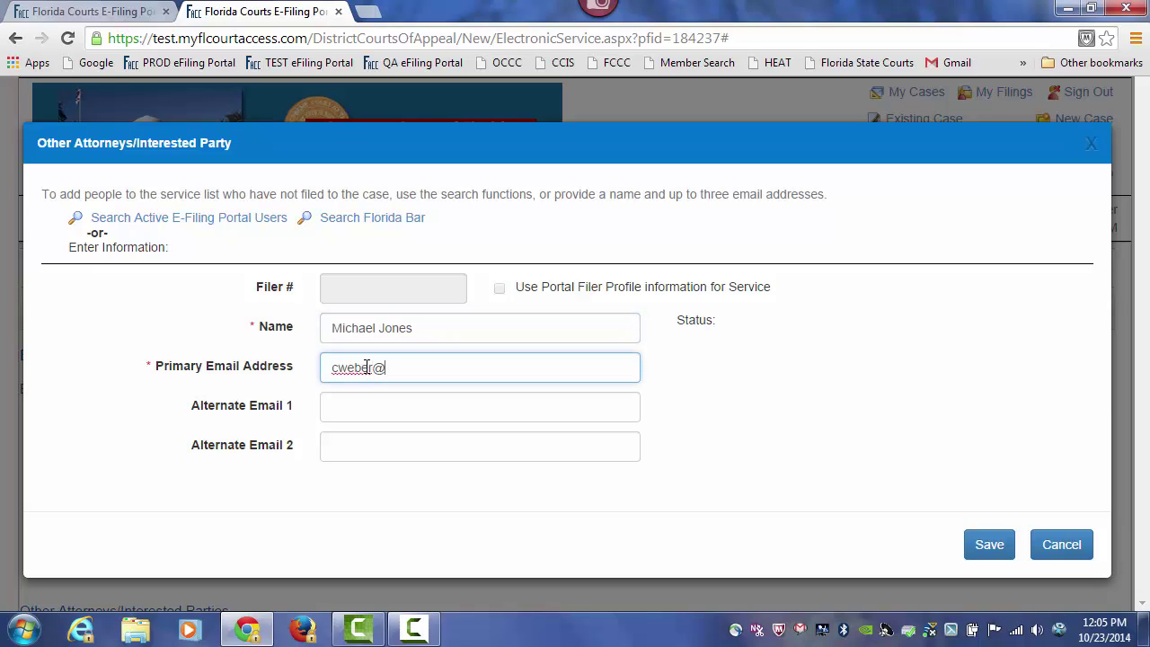
{"action": "left_click", "coordinate": [987, 551]}
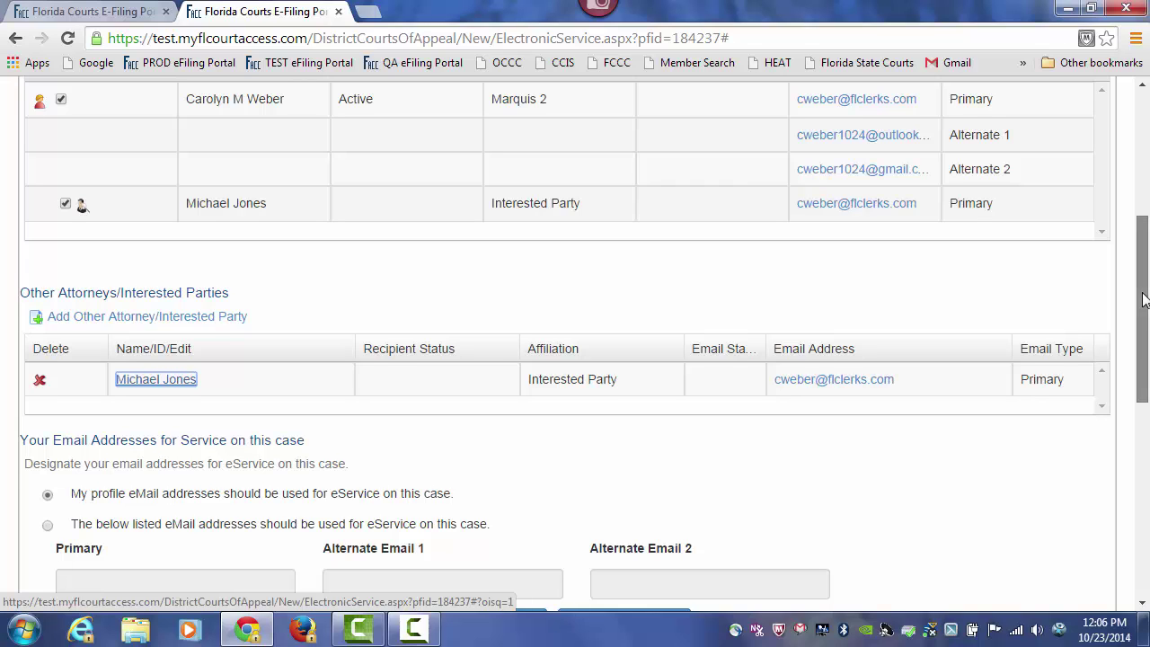
{"action": "scroll", "coordinate": [1144, 299], "scroll_direction": "up", "scroll_amount": 1}
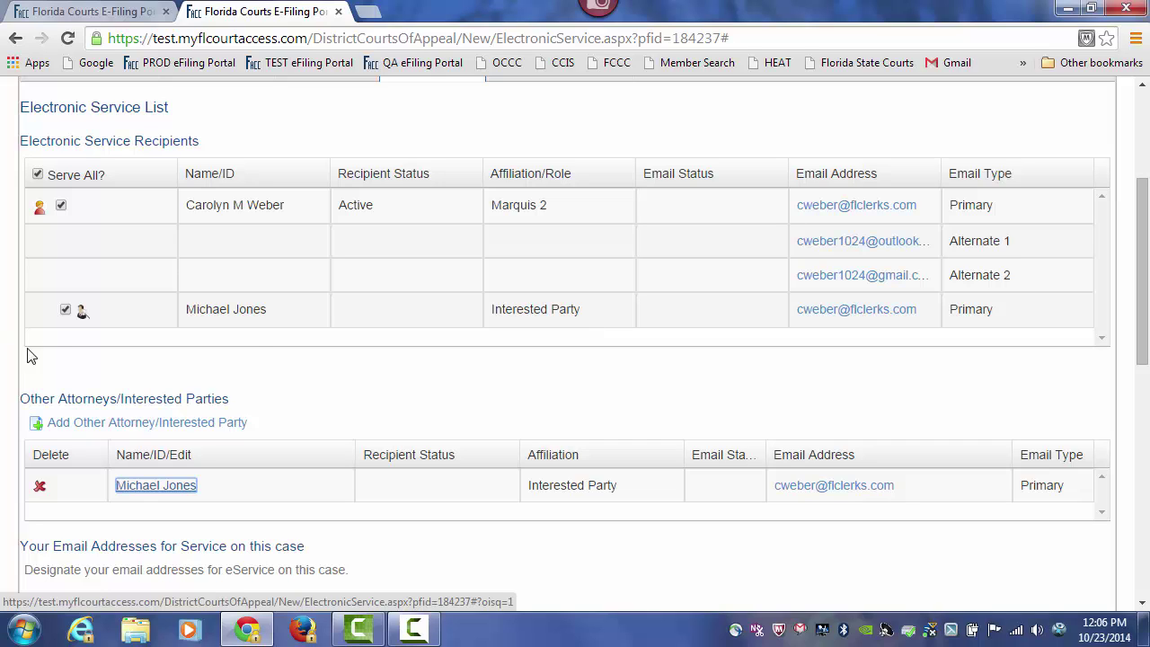
{"action": "left_click_drag", "start_coordinate": [1145, 228], "coordinate": [1146, 322]}
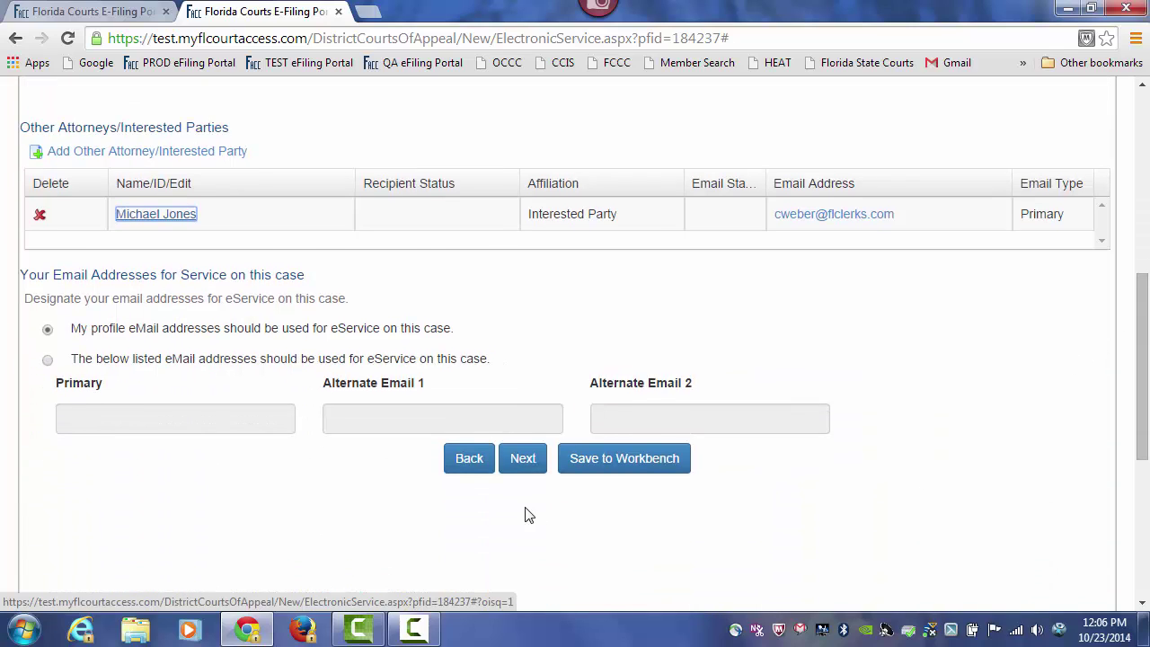
{"action": "left_click", "coordinate": [517, 469]}
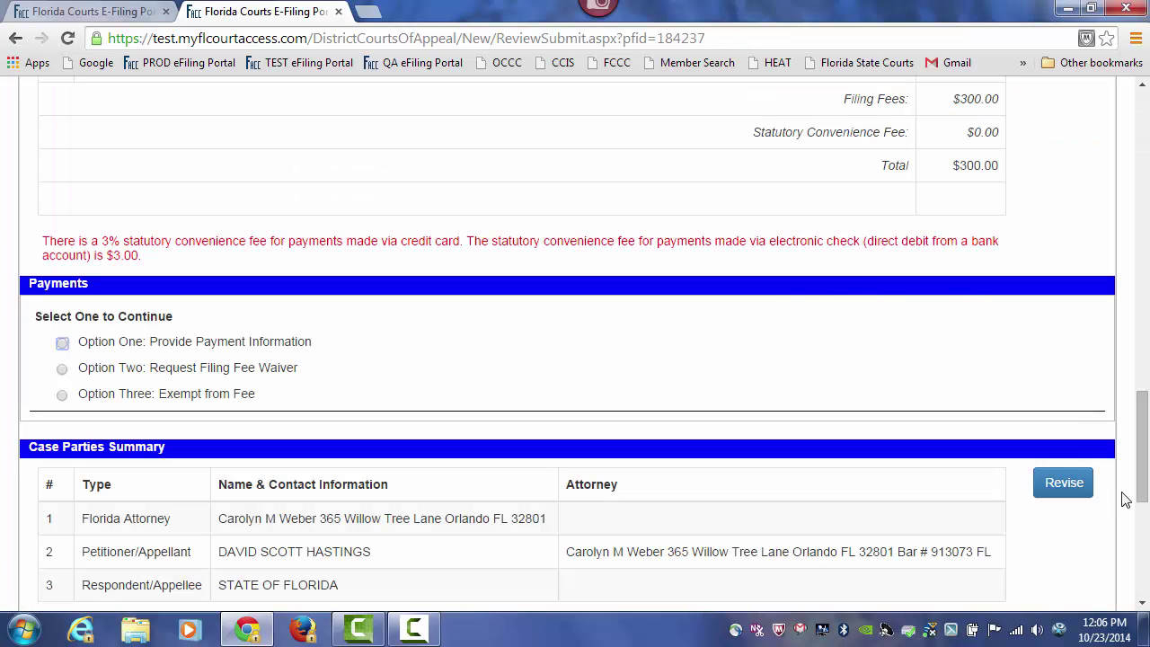
- Scroll the Review and Submit page to the Filing Fee Summary showing the $300.00 total
{"action": "left_click_drag", "start_coordinate": [1143, 449], "coordinate": [1147, 381]}
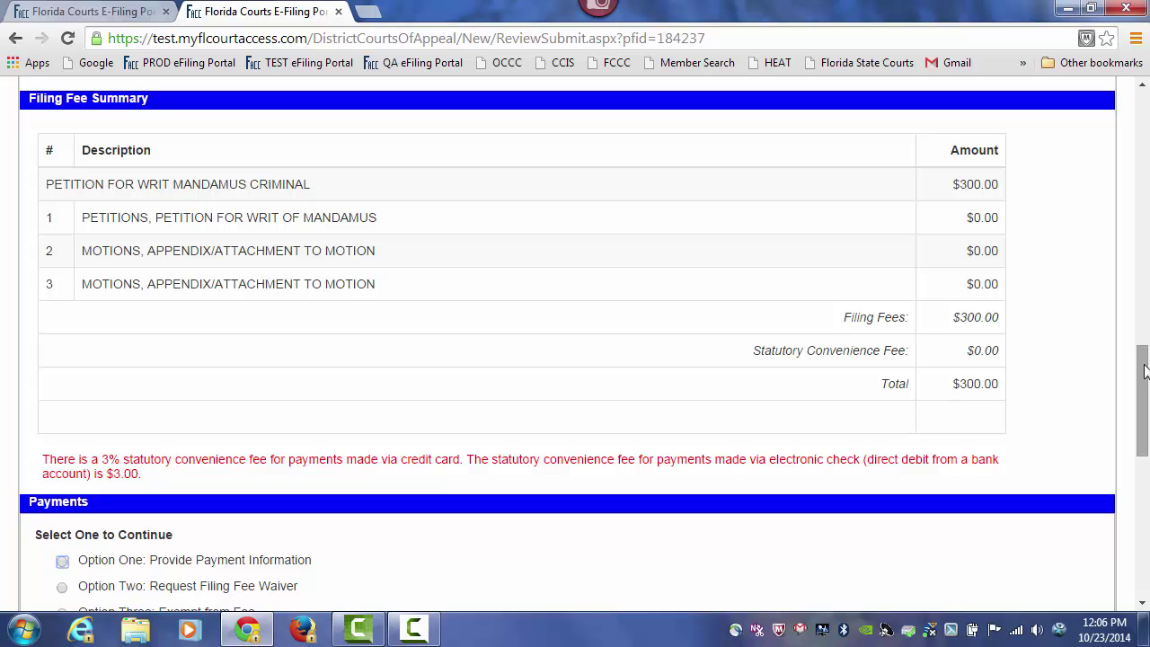
{"action": "left_click_drag", "start_coordinate": [1146, 372], "coordinate": [1146, 391]}
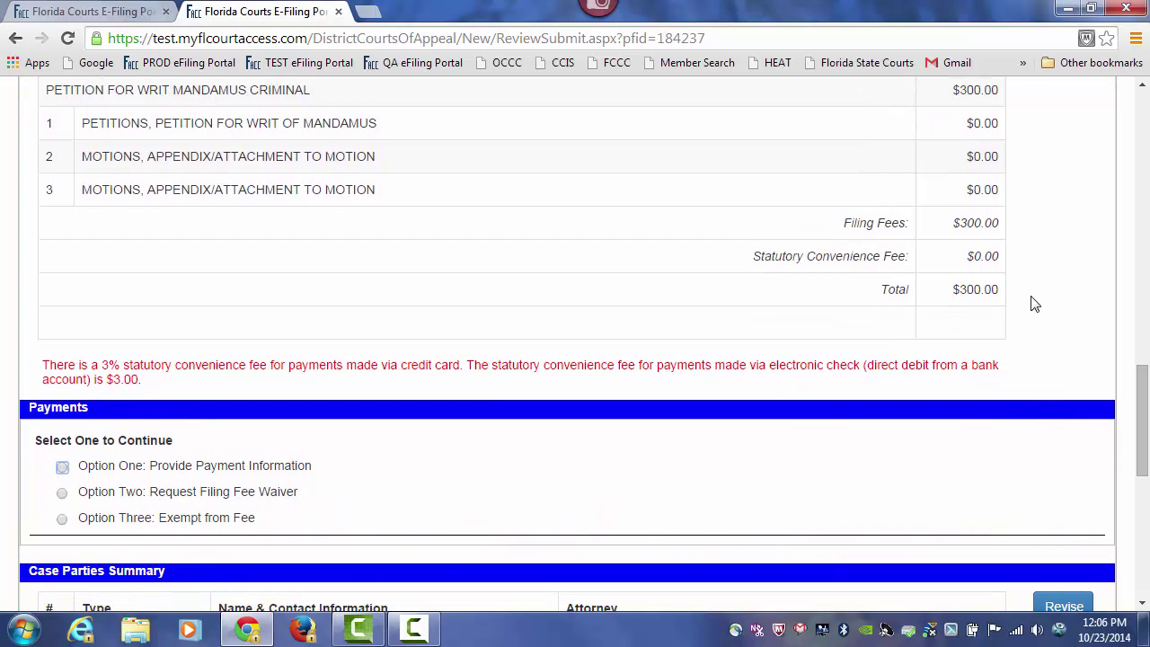
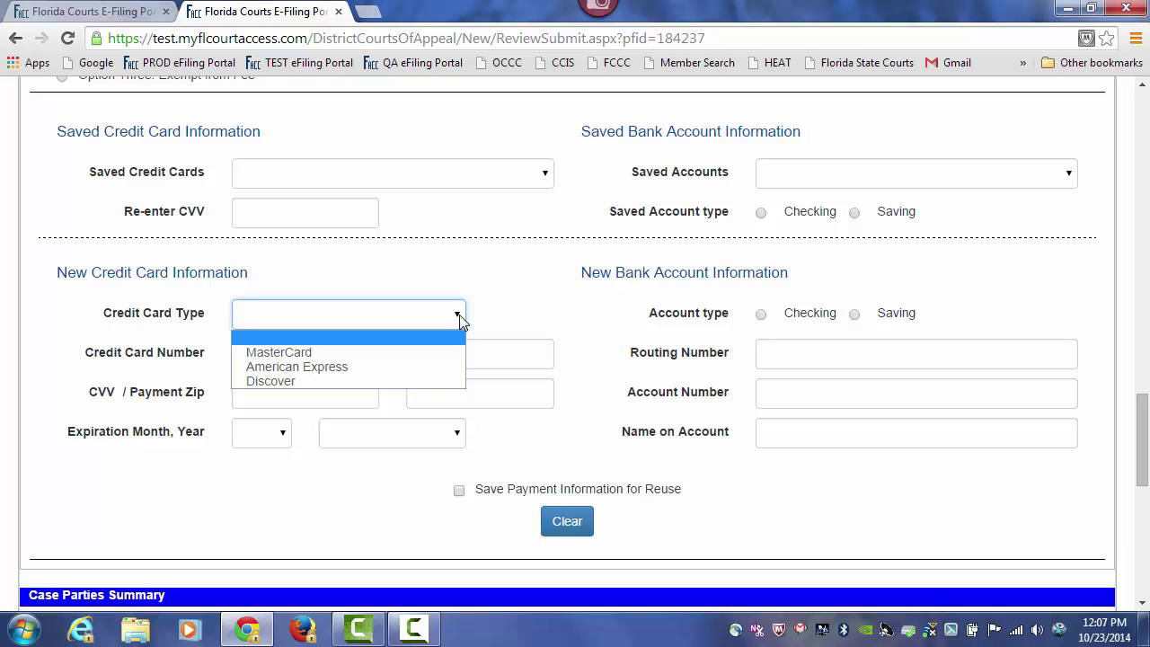
- Pay with the saved credit card expiring 04/2016, re-enter its CVV, and check the $309.00 fee total
{"action": "left_click", "coordinate": [517, 308]}
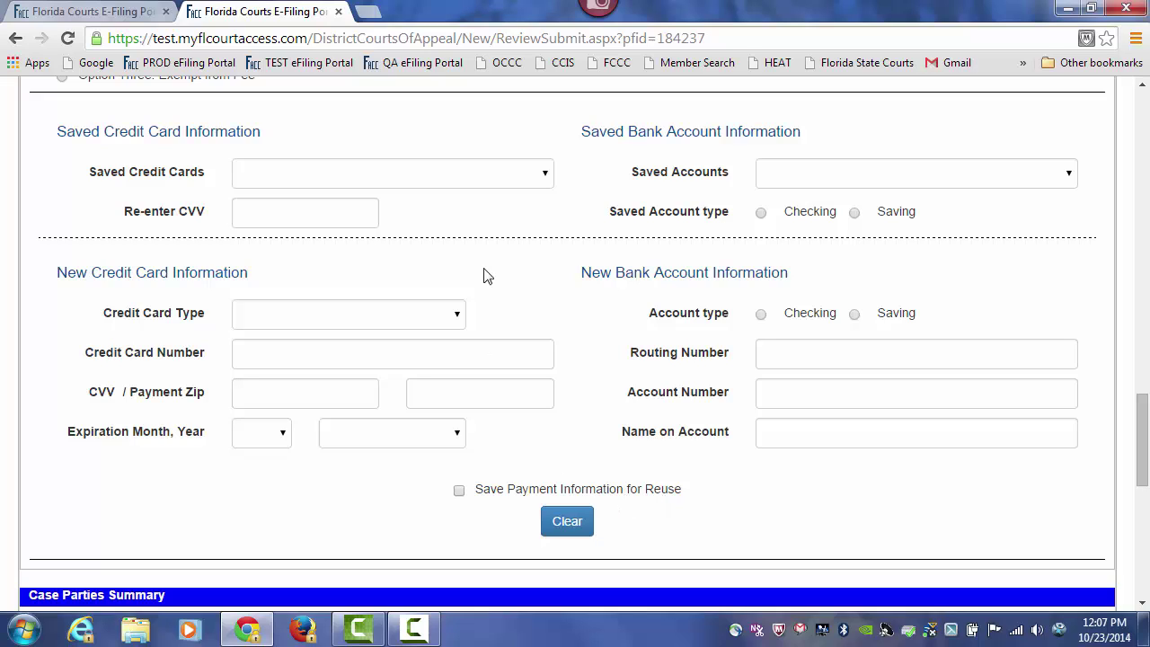
{"action": "left_click", "coordinate": [547, 176]}
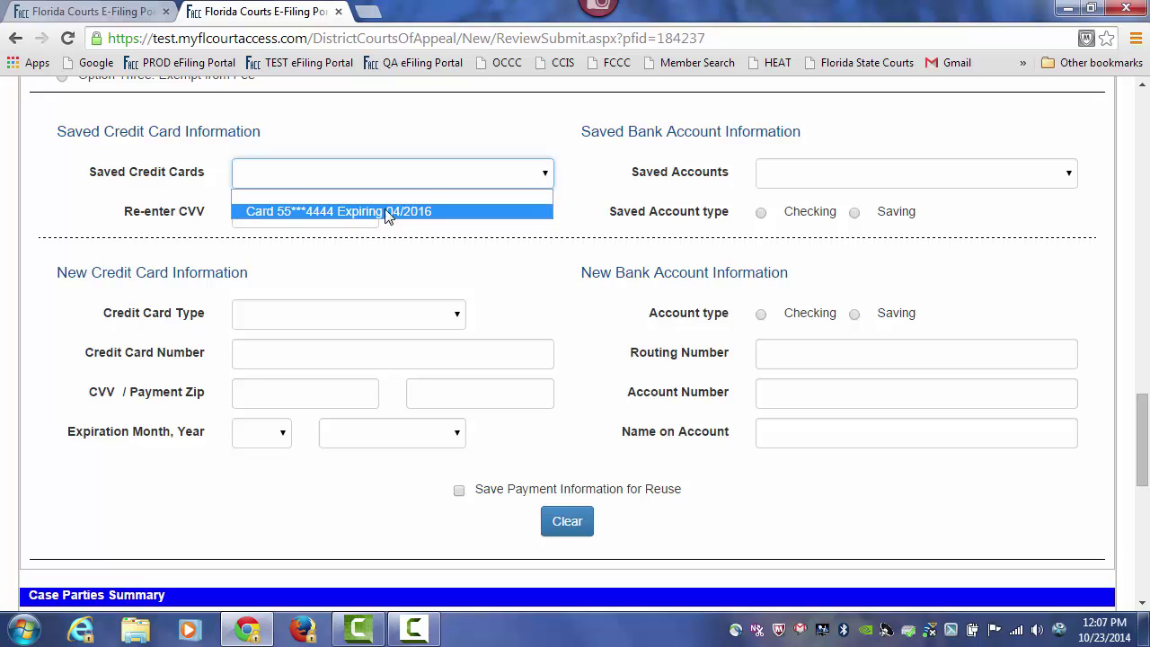
{"action": "left_click", "coordinate": [418, 212]}
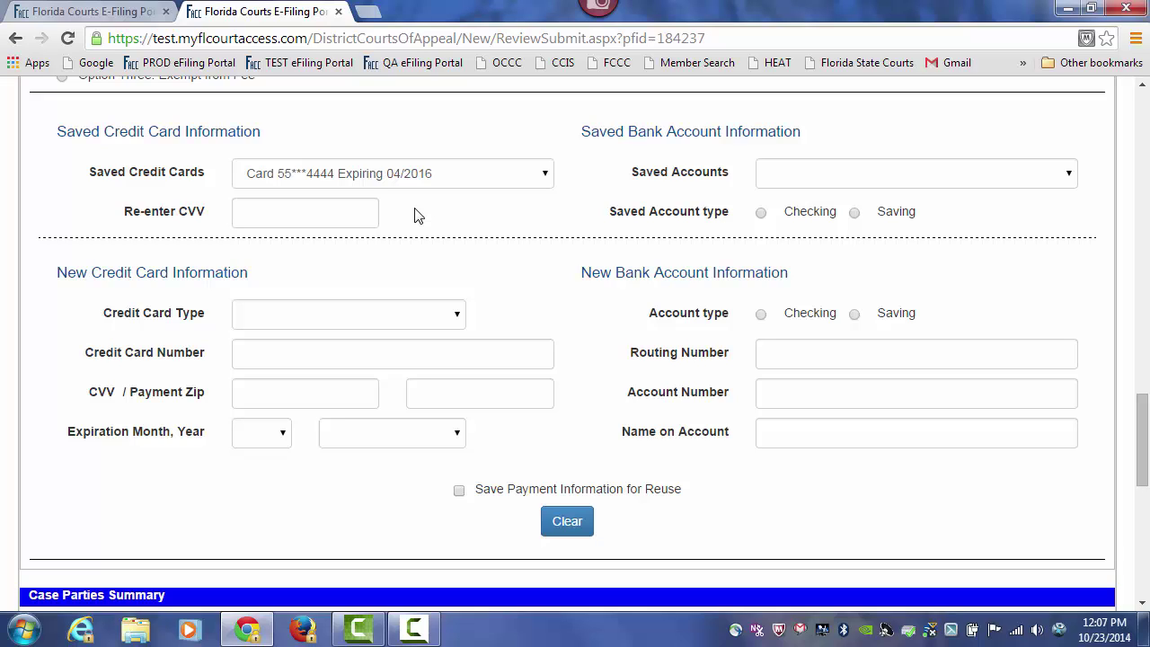
{"action": "left_click", "coordinate": [320, 212]}
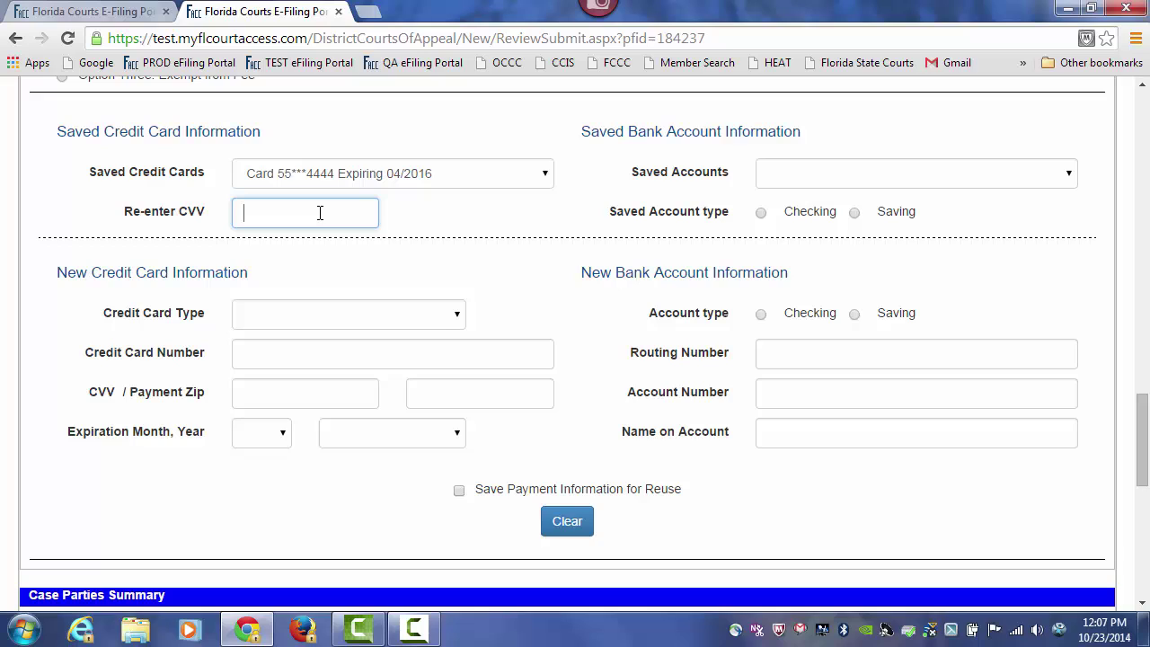
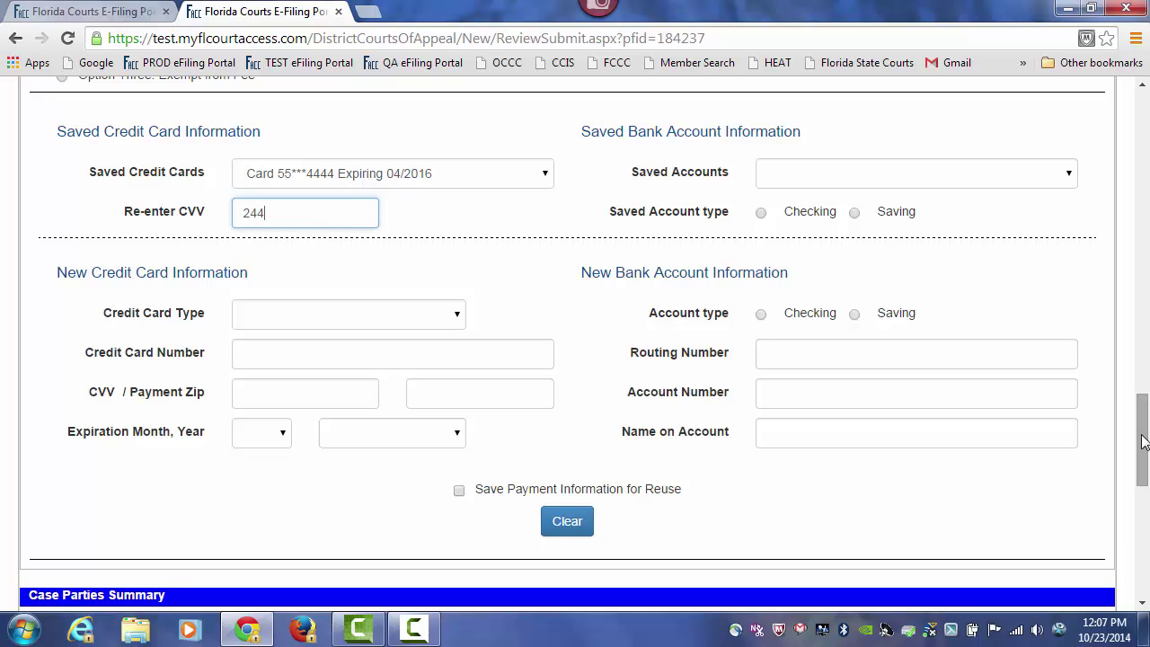
{"action": "left_click_drag", "start_coordinate": [1146, 433], "coordinate": [1146, 386]}
{"action": "scroll", "coordinate": [1146, 387], "scroll_direction": "up", "scroll_amount": 3}
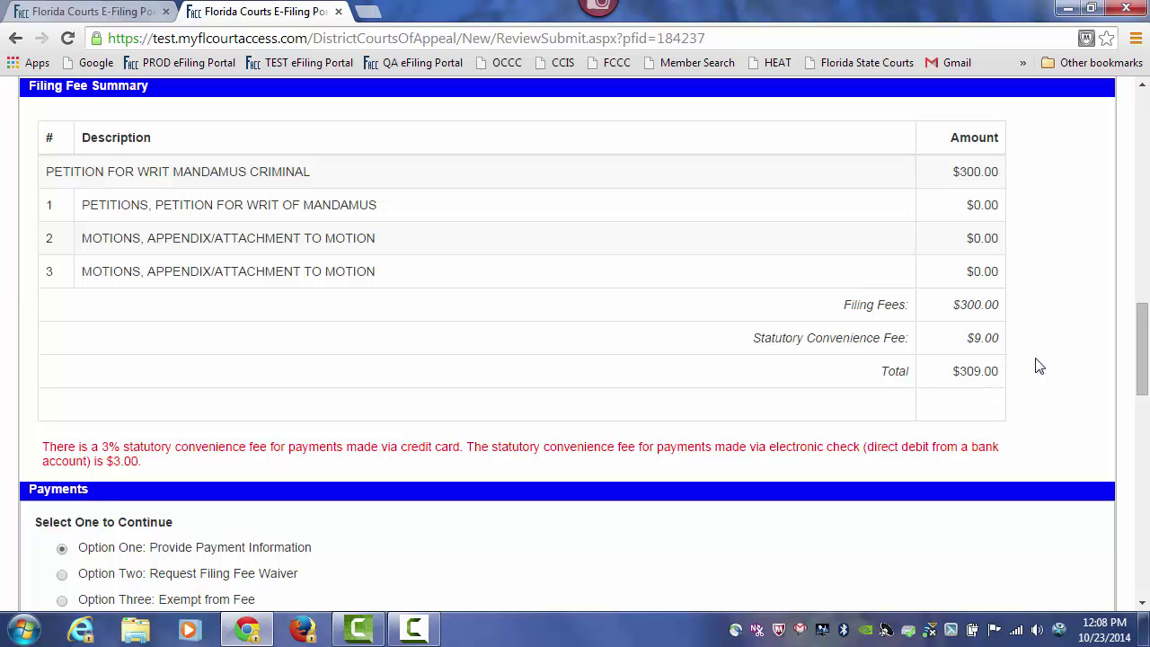
- Submit all three petition documents to The Florida Supreme Court now
{"action": "left_click_drag", "start_coordinate": [1144, 330], "coordinate": [1147, 523]}
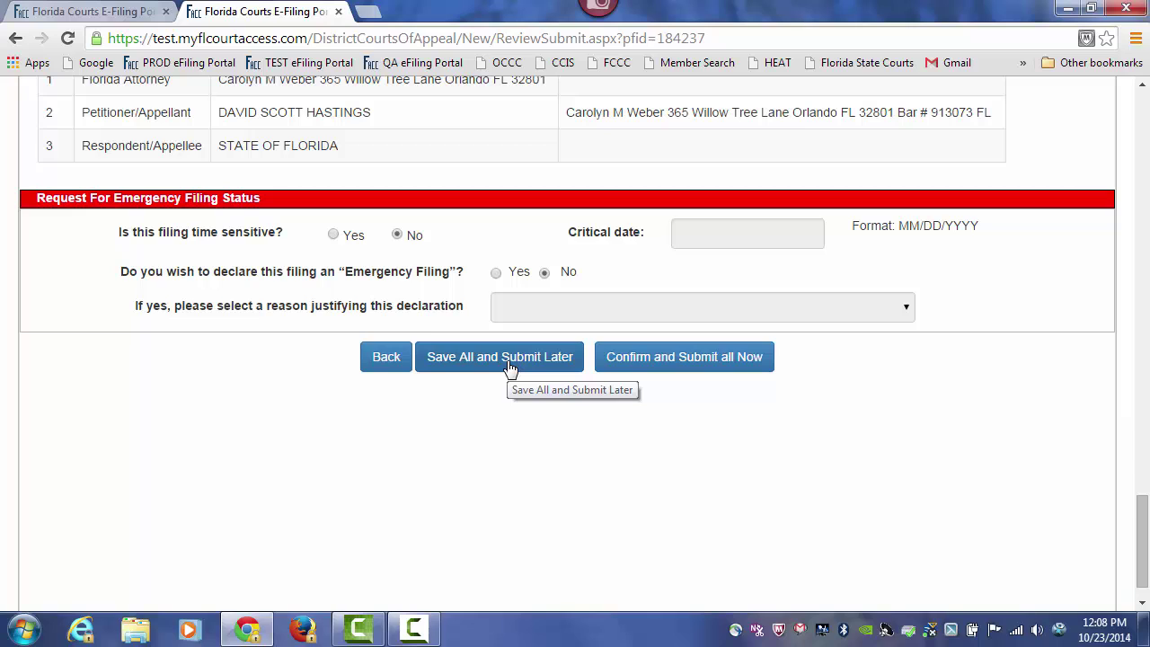
{"action": "left_click", "coordinate": [685, 357]}
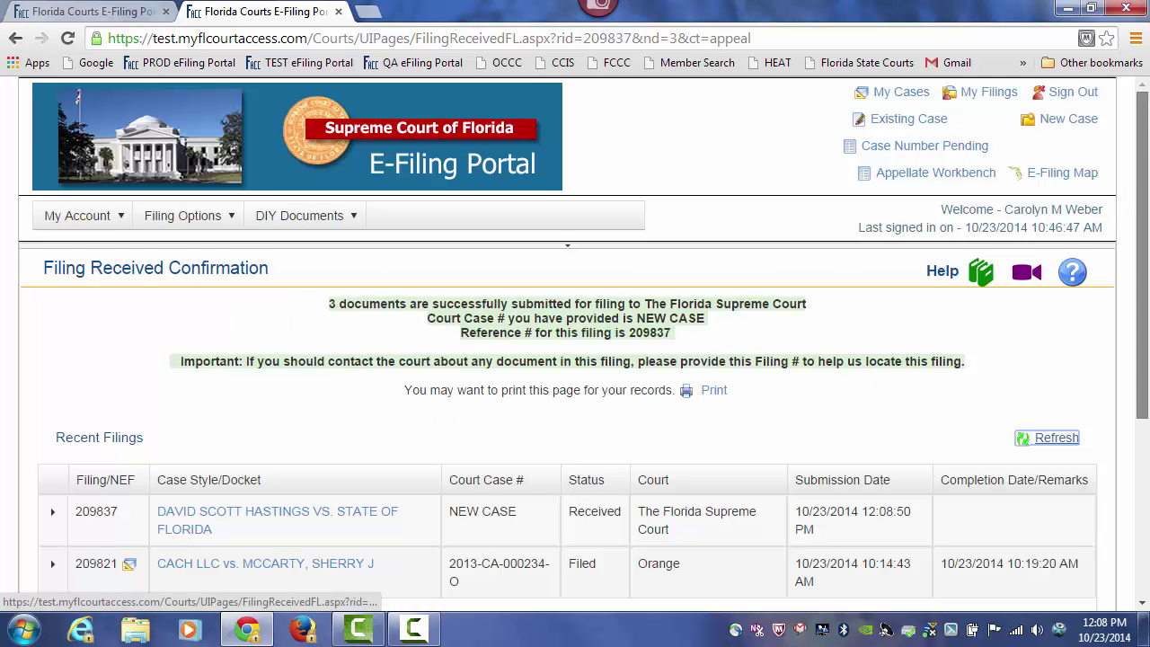
- Refresh to show Validating Filing, then review the three documents and four e-service recipients
{"action": "scroll", "coordinate": [548, 330], "scroll_direction": "down", "scroll_amount": 2}
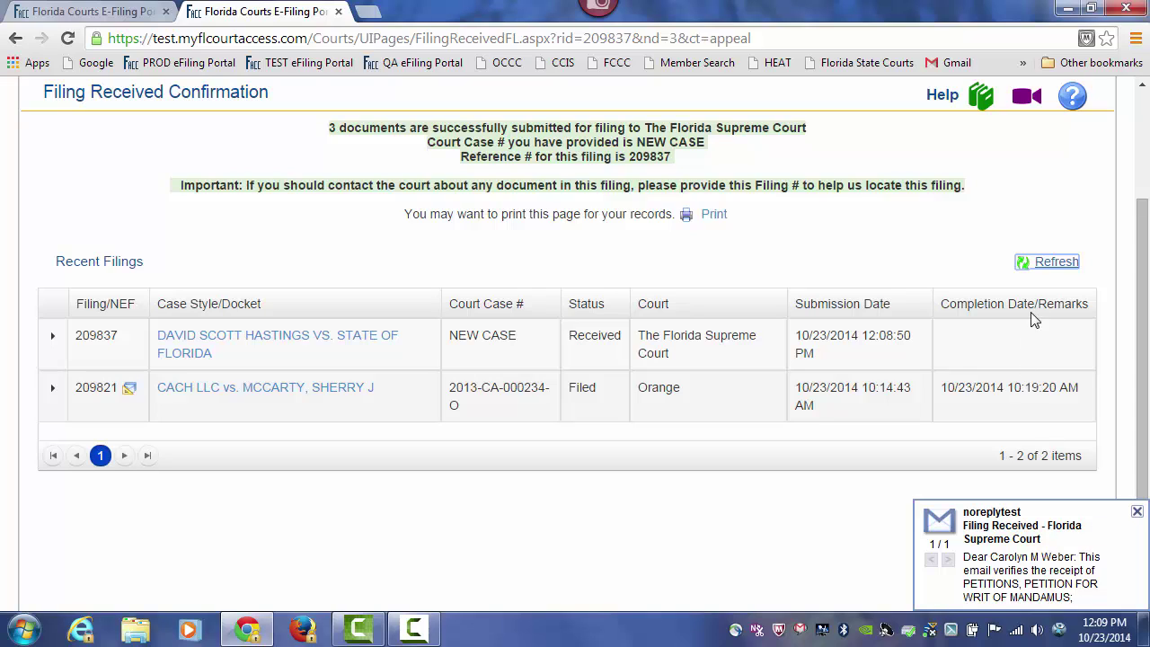
{"action": "left_click", "coordinate": [1057, 263]}
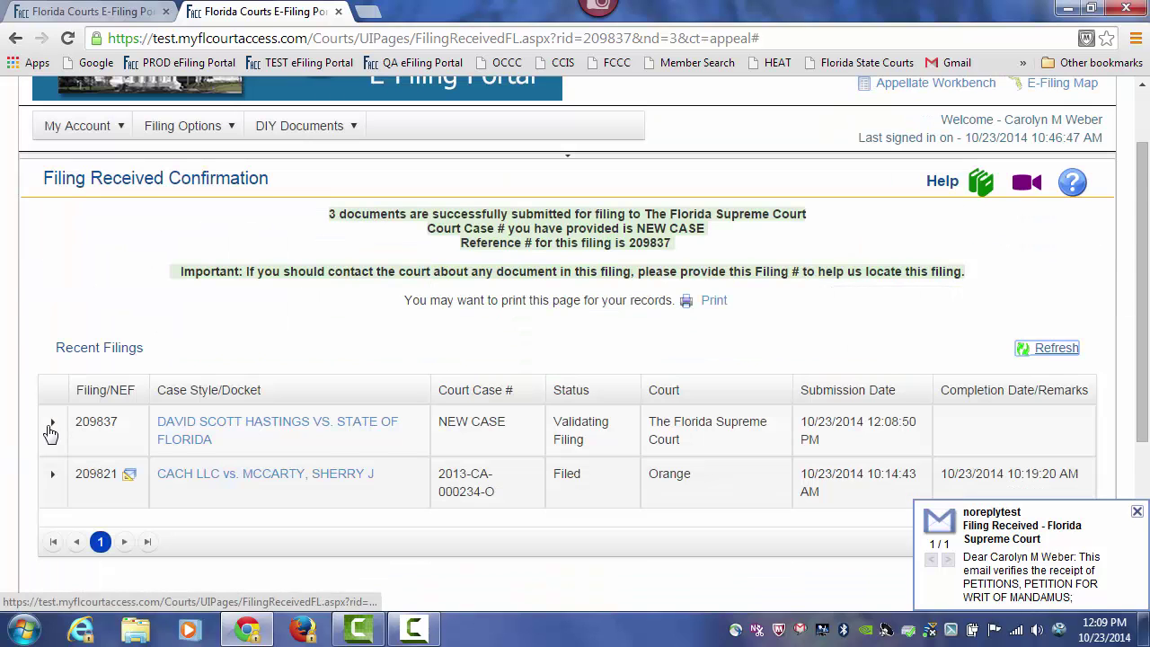
{"action": "left_click", "coordinate": [52, 421]}
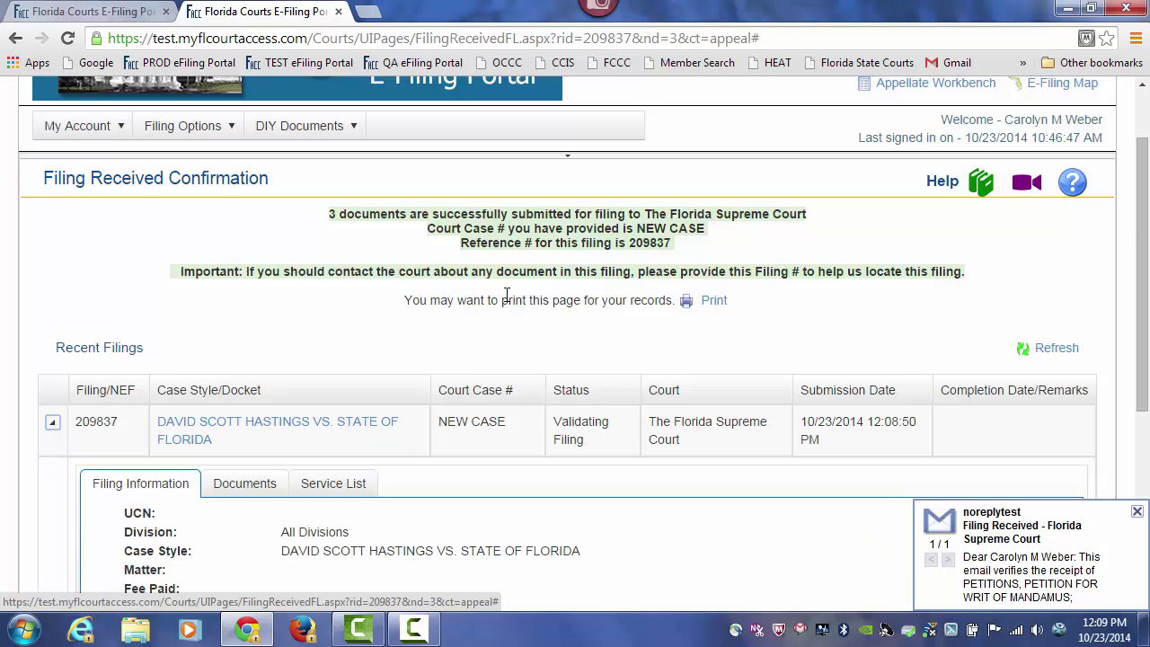
{"action": "scroll", "coordinate": [509, 290], "scroll_direction": "down", "scroll_amount": 2}
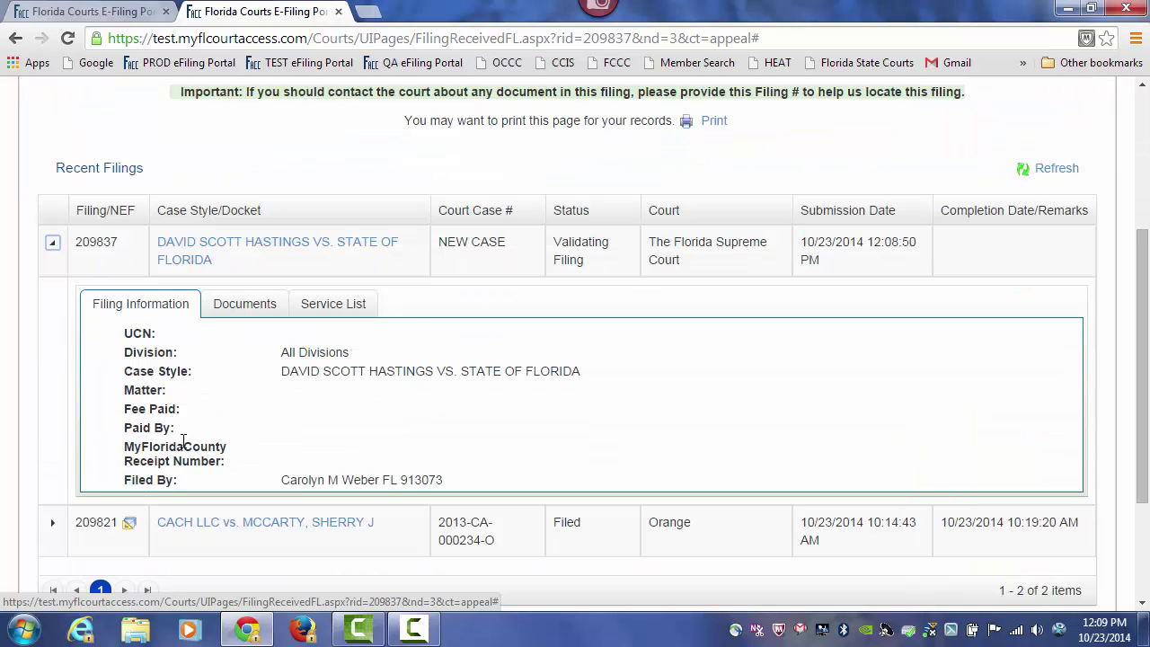
{"action": "left_click", "coordinate": [237, 314]}
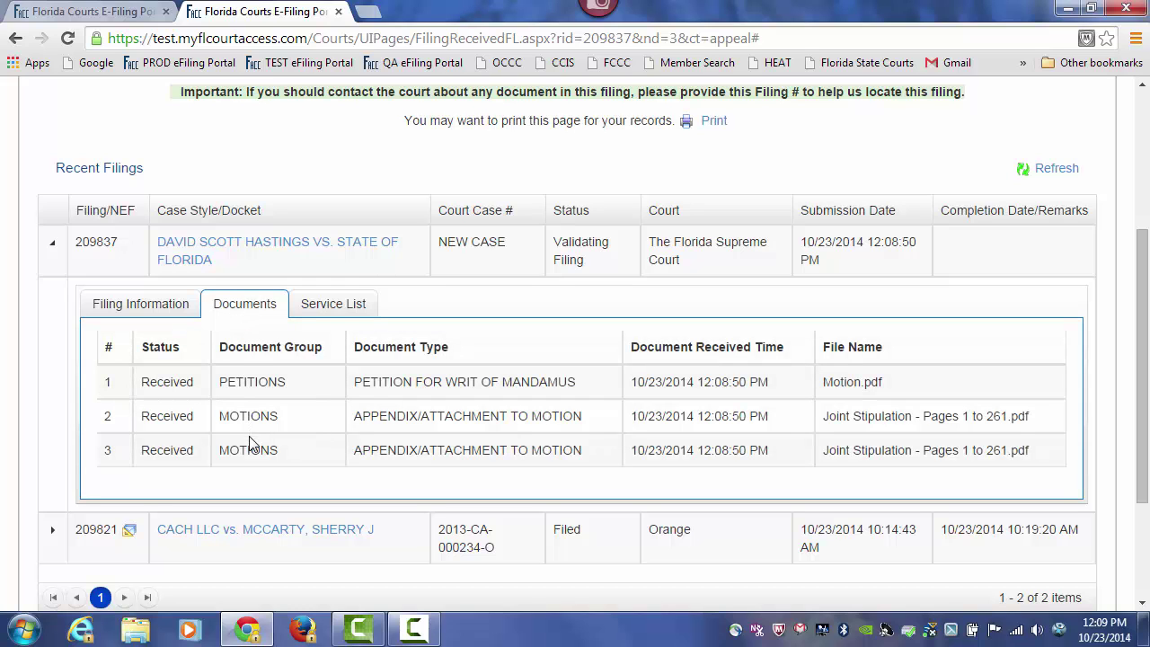
{"action": "left_click", "coordinate": [334, 305]}
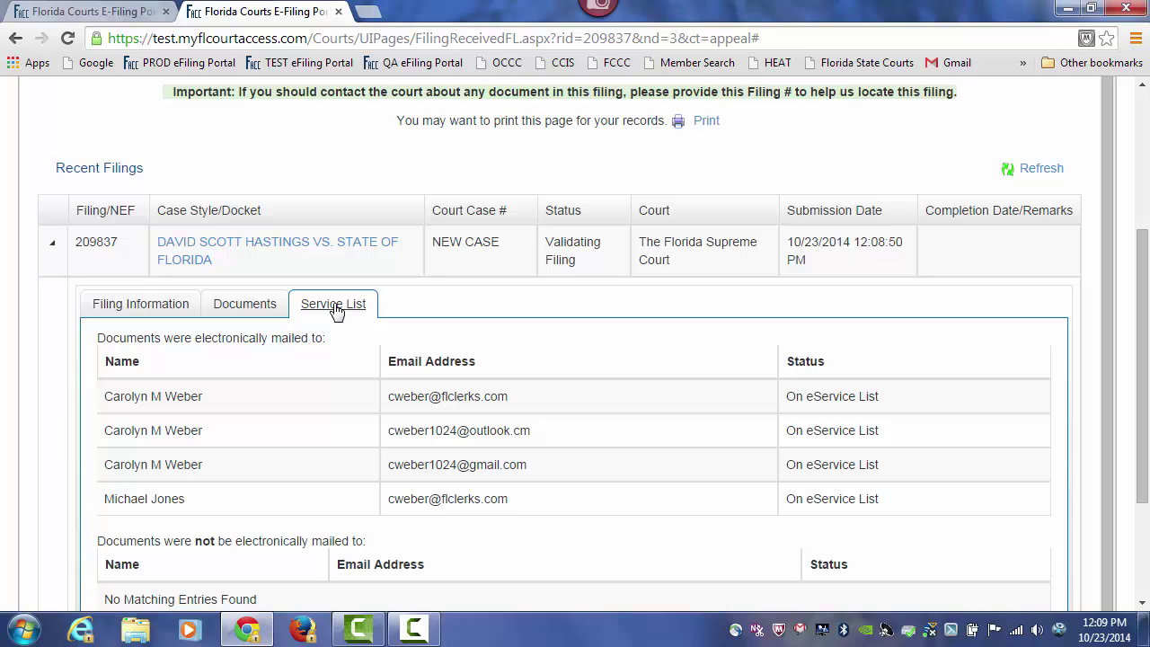
{"action": "scroll", "coordinate": [337, 310], "scroll_direction": "up", "scroll_amount": 3}
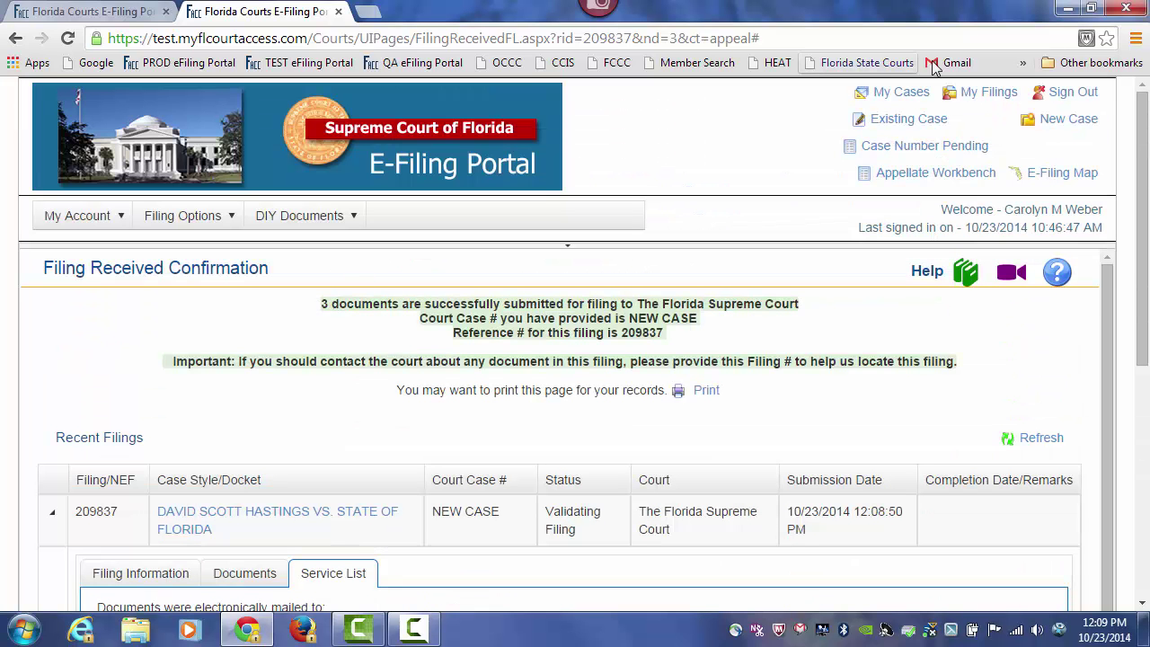
{"action": "left_click", "coordinate": [995, 101]}
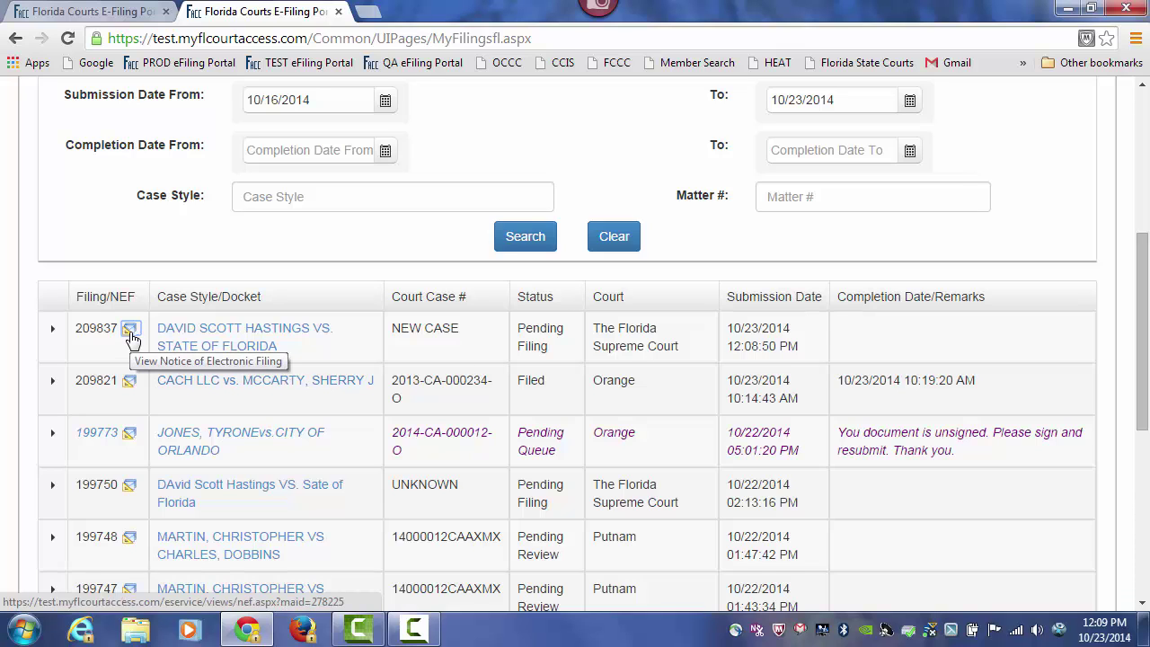
{"action": "scroll", "coordinate": [130, 337], "scroll_direction": "down", "scroll_amount": 2}
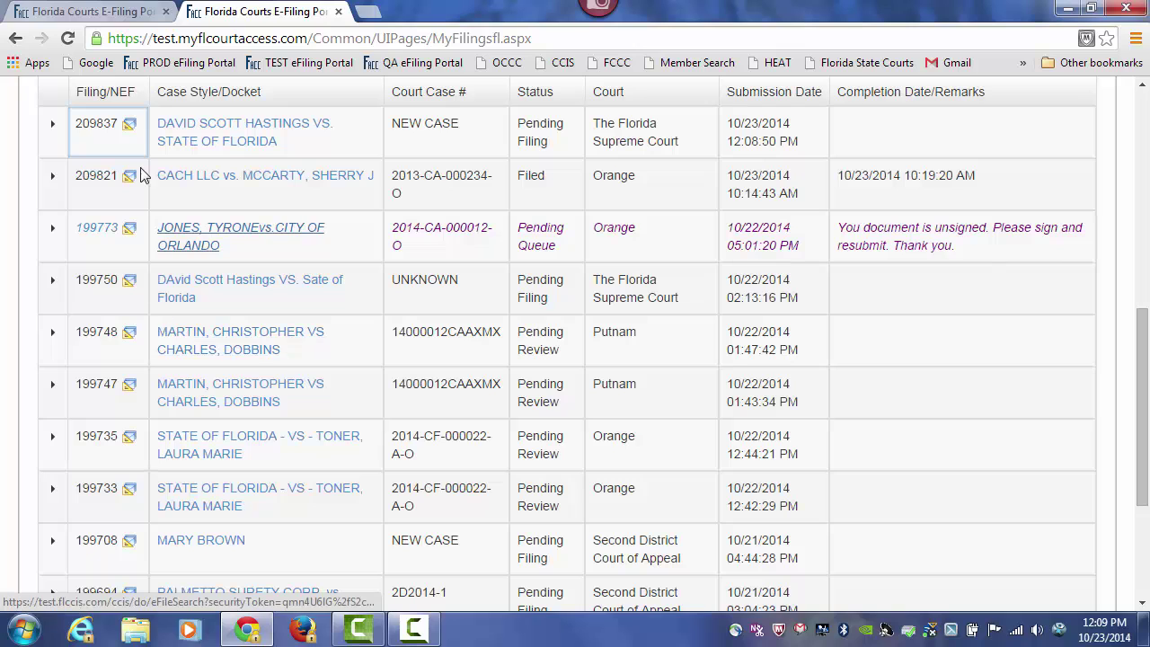
{"action": "left_click", "coordinate": [132, 135]}
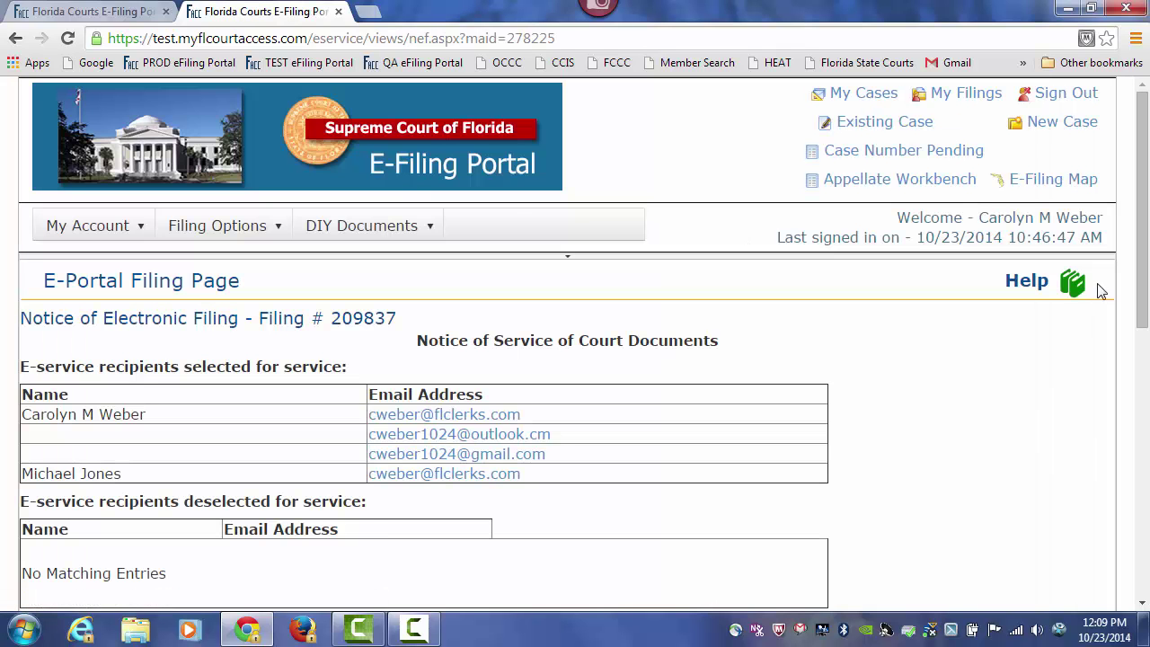
{"action": "left_click_drag", "start_coordinate": [1146, 197], "coordinate": [1147, 216]}
{"action": "scroll", "coordinate": [1148, 216], "scroll_direction": "down", "scroll_amount": 2}
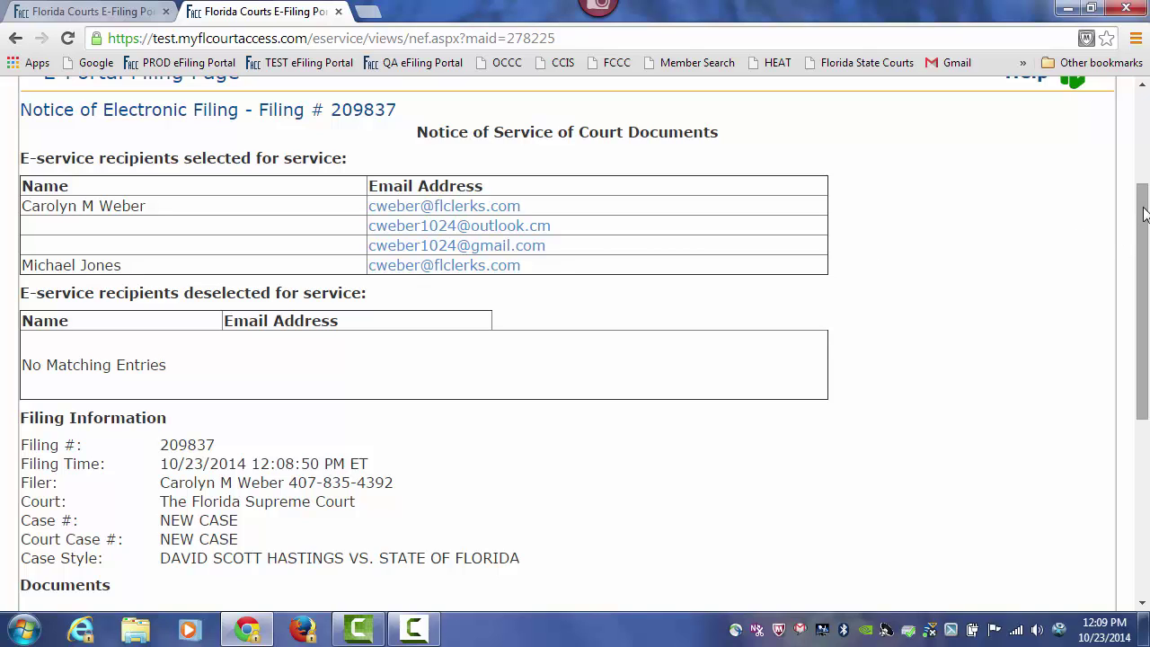
{"action": "left_click_drag", "start_coordinate": [1145, 213], "coordinate": [1145, 344]}
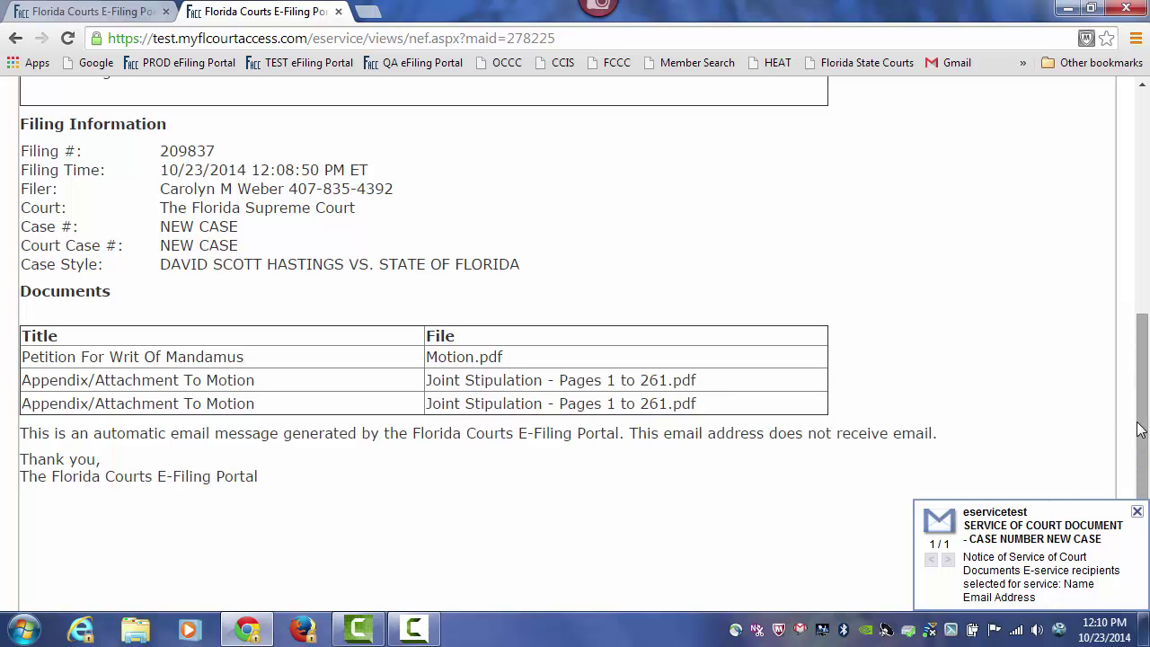
{"action": "left_click_drag", "start_coordinate": [1139, 429], "coordinate": [1129, 171]}
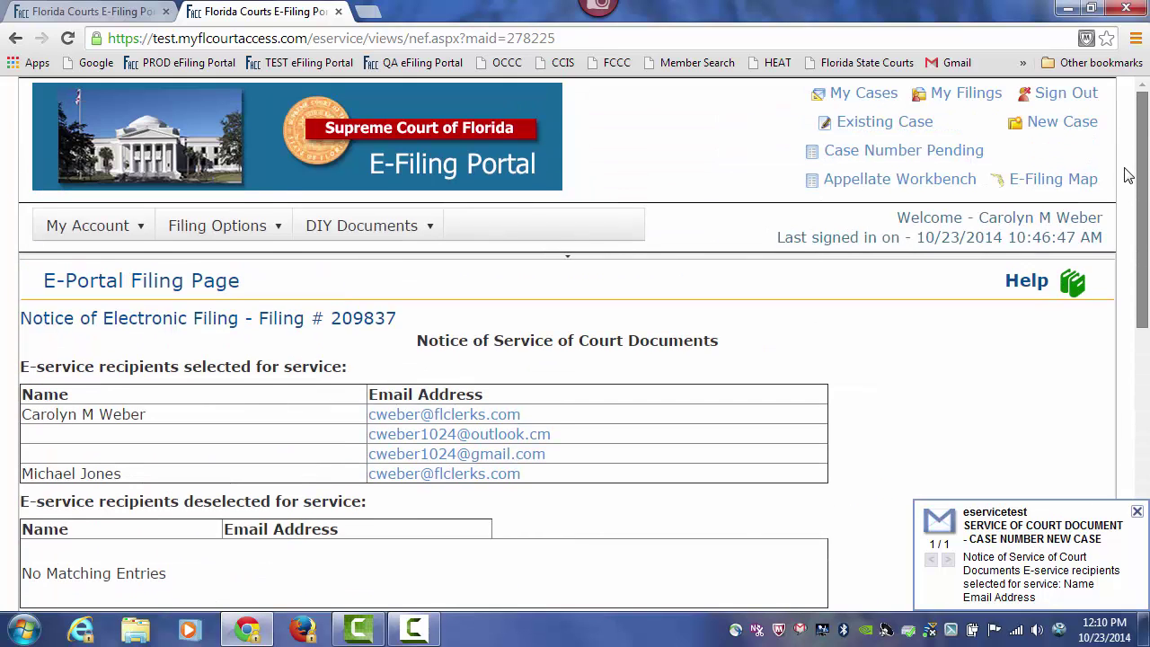
{"action": "left_click", "coordinate": [973, 106]}
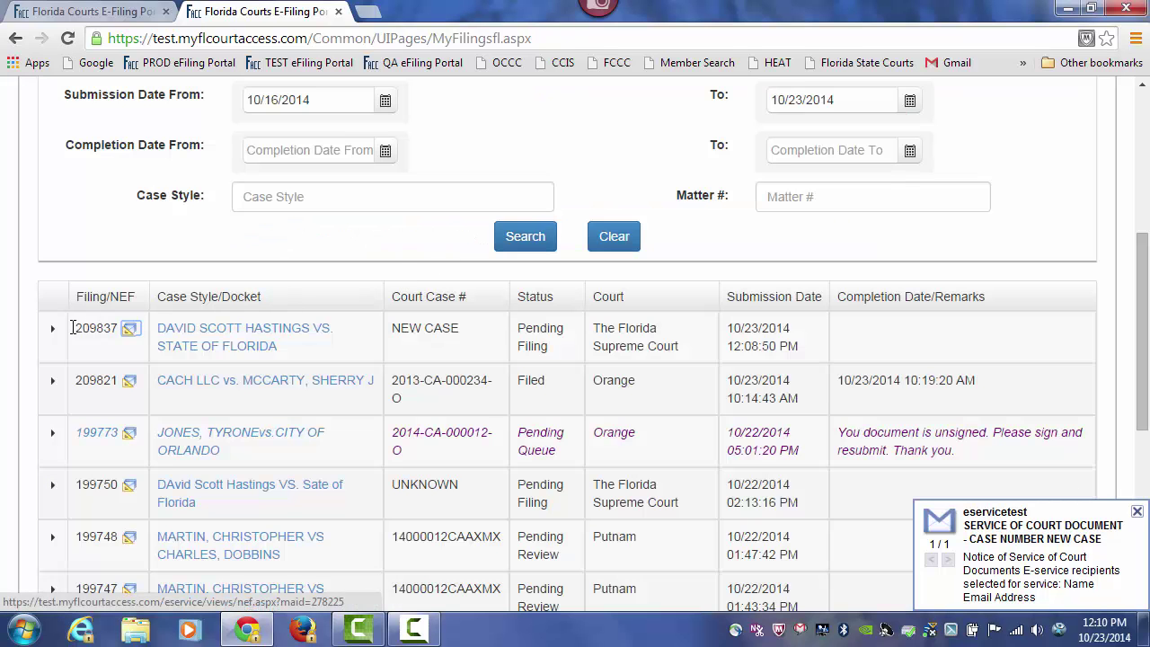
{"action": "left_click", "coordinate": [51, 331]}
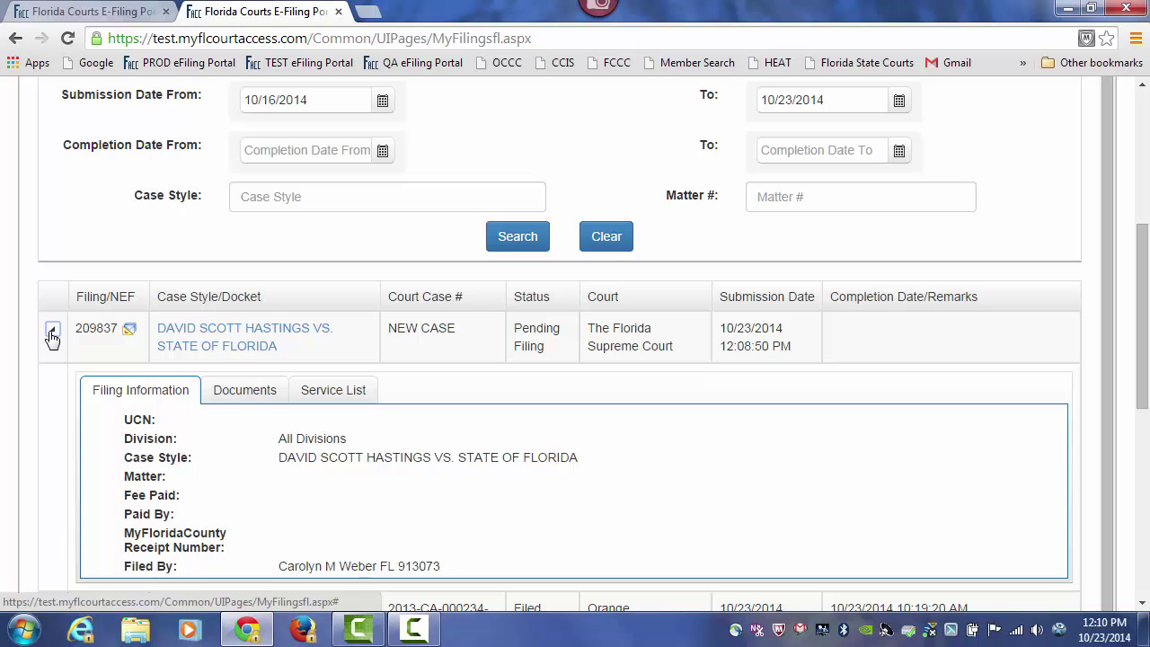
{"action": "scroll", "coordinate": [688, 378], "scroll_direction": "down", "scroll_amount": 1}
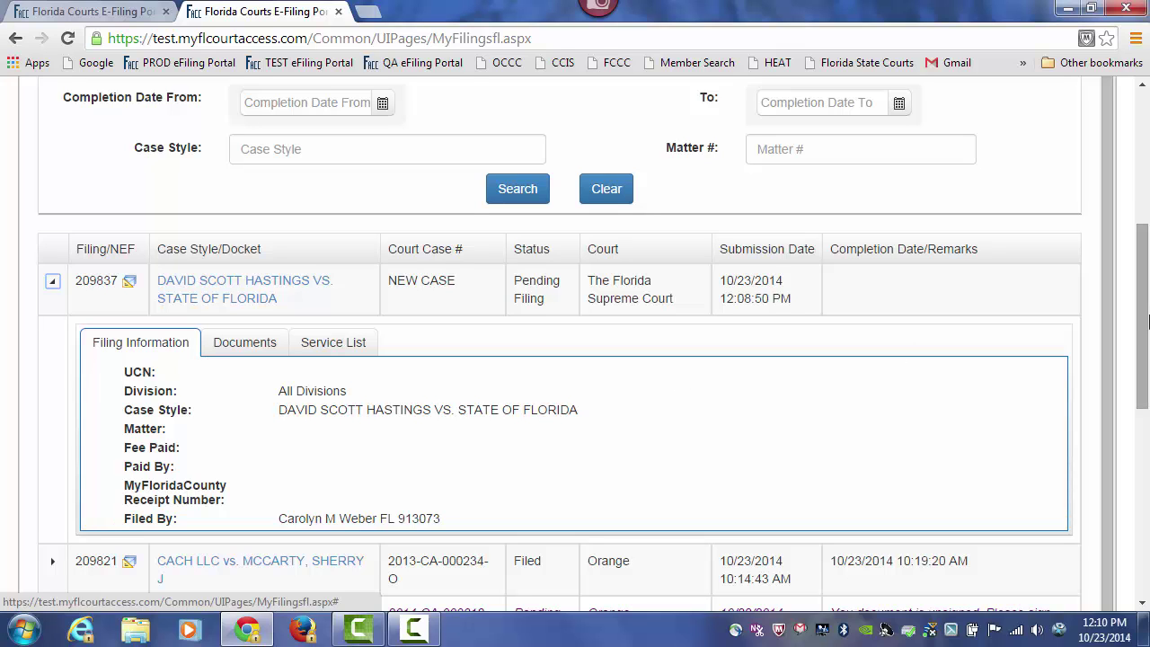
{"action": "left_click_drag", "start_coordinate": [1143, 352], "coordinate": [1143, 217]}
{"action": "left_click", "coordinate": [989, 93]}
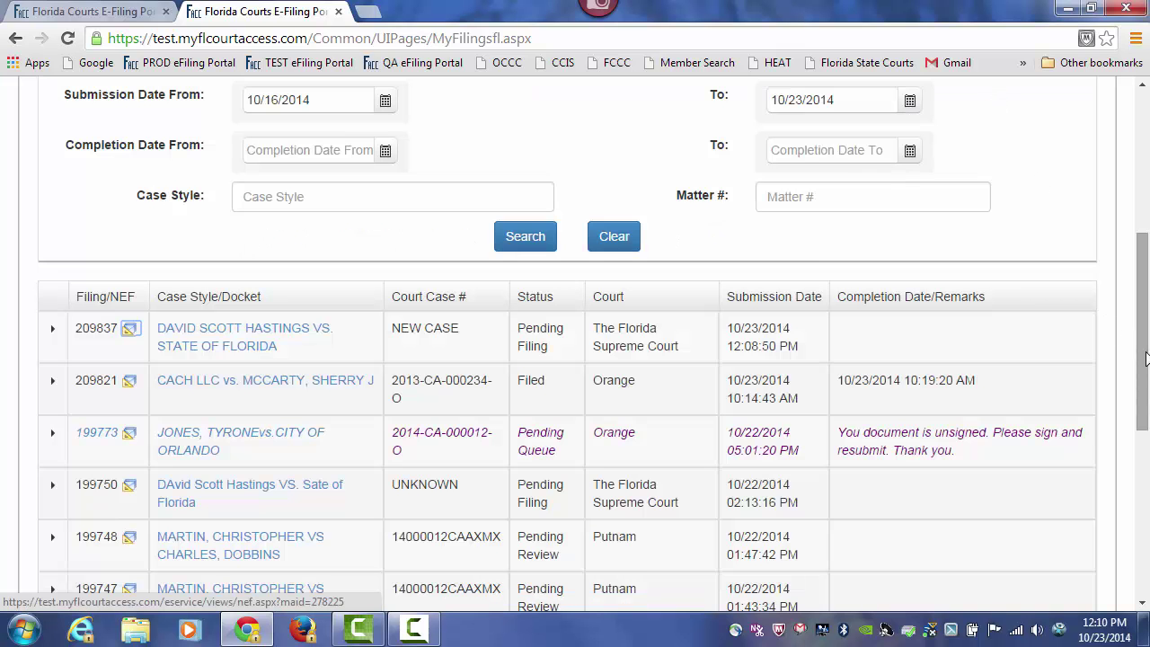
{"action": "left_click_drag", "start_coordinate": [1146, 360], "coordinate": [1147, 219]}
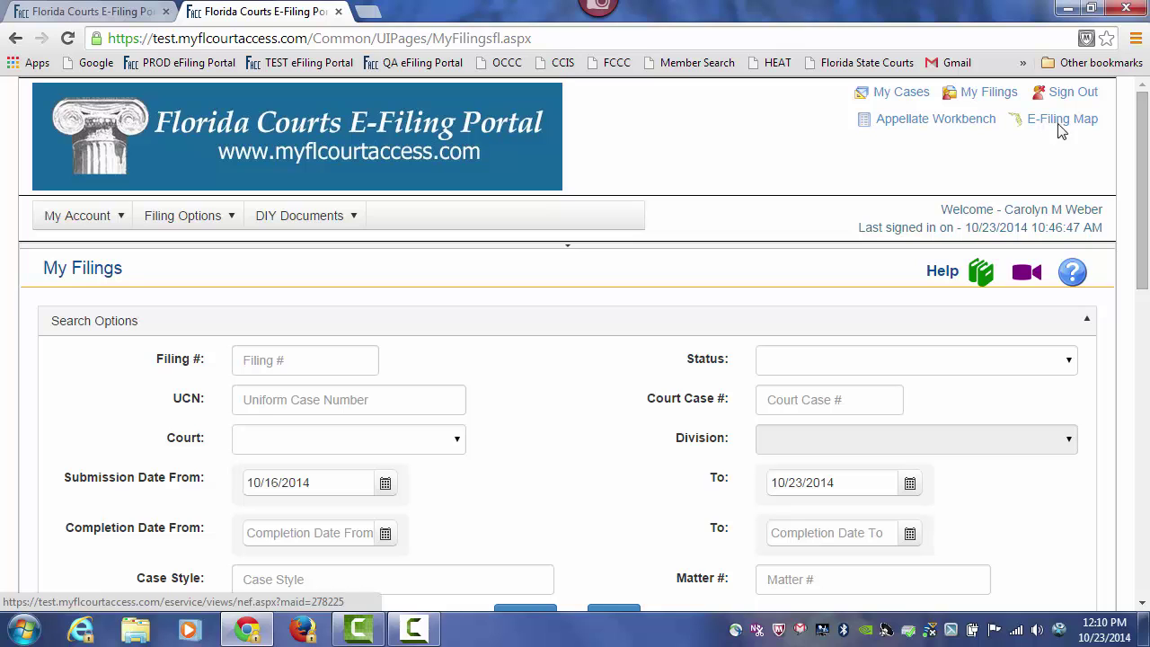
- In the Email Log, read the 'Processing Completed for Filing # 209821' email
{"action": "left_click", "coordinate": [93, 223]}
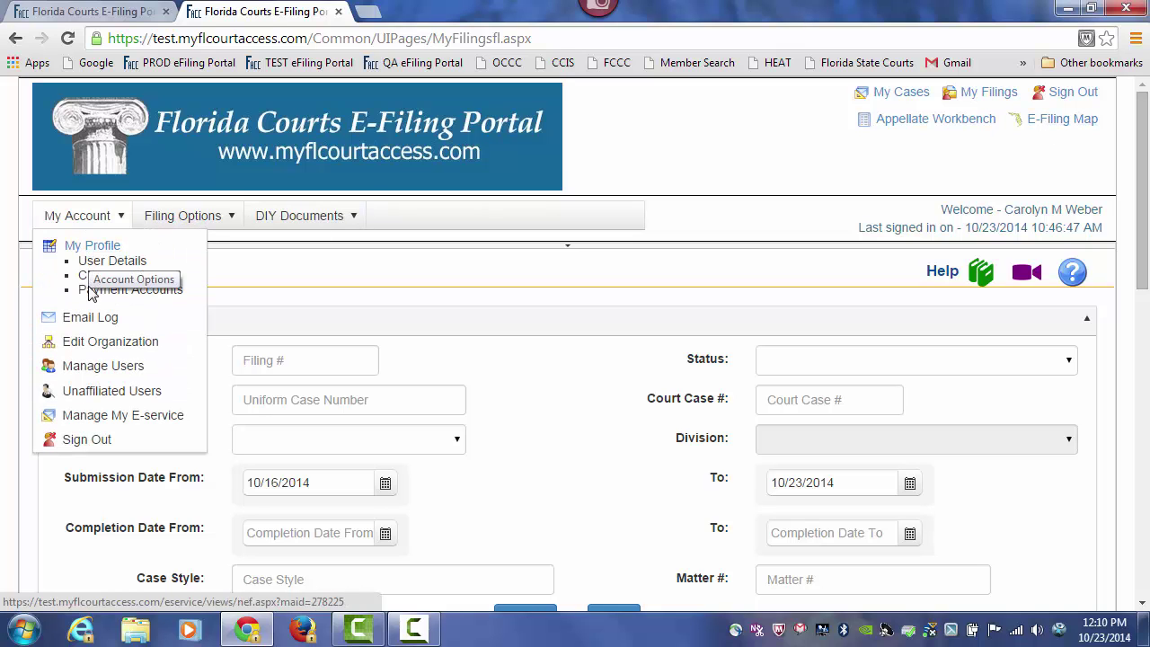
{"action": "left_click", "coordinate": [90, 319]}
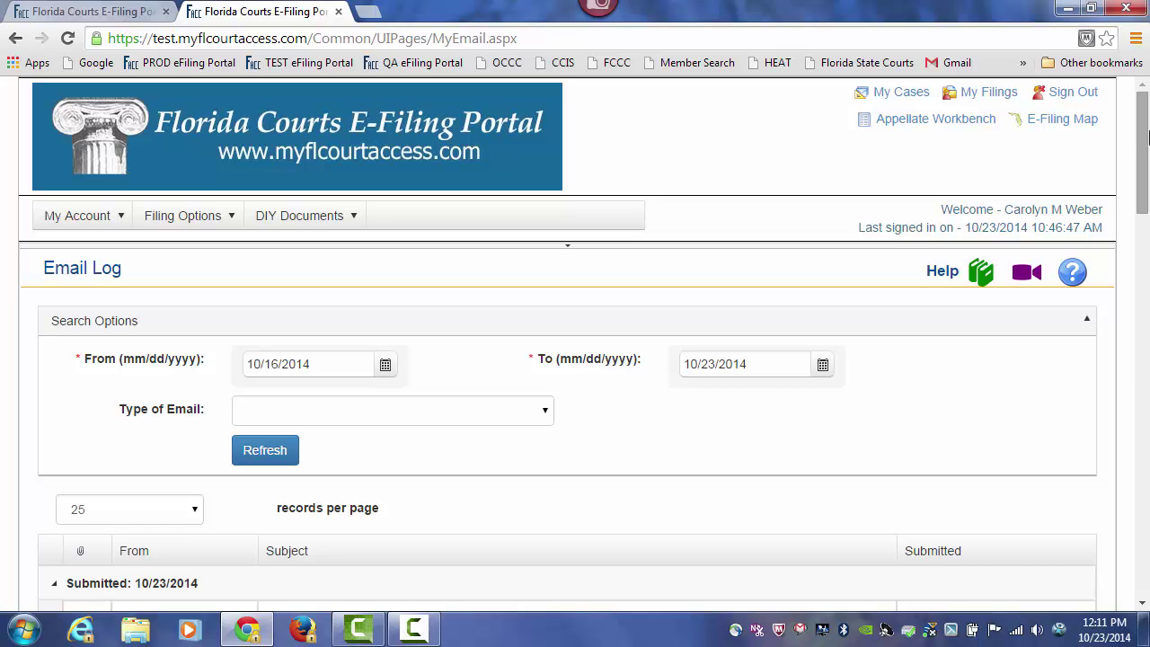
{"action": "scroll", "coordinate": [1141, 134], "scroll_direction": "down", "scroll_amount": 4}
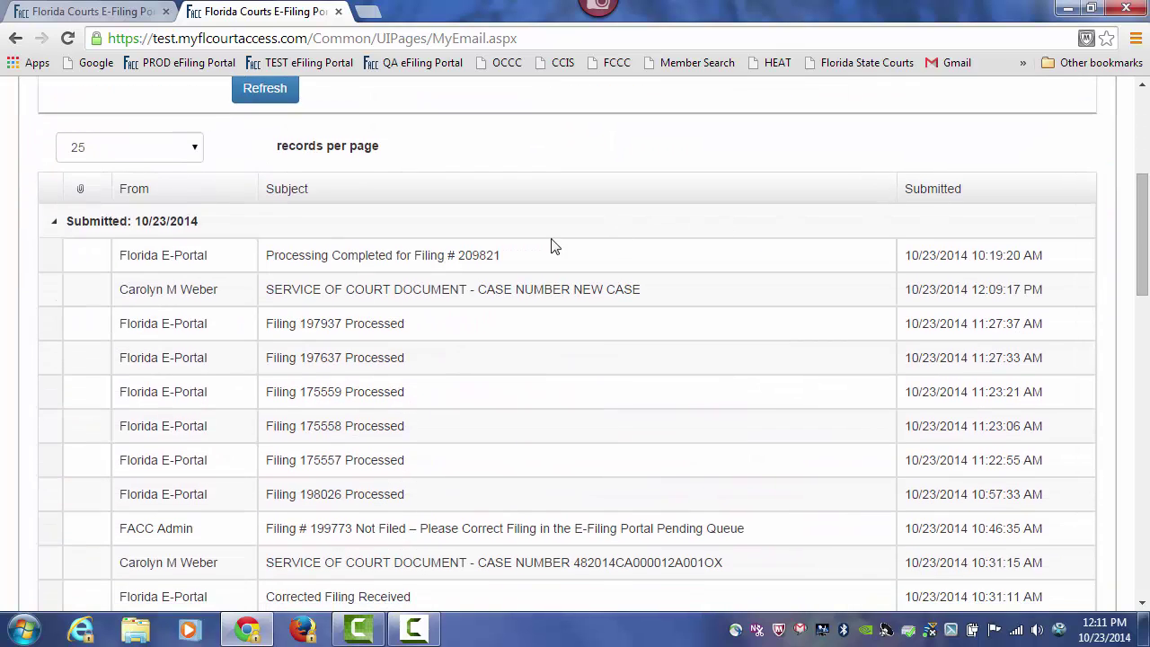
{"action": "left_click", "coordinate": [419, 269]}
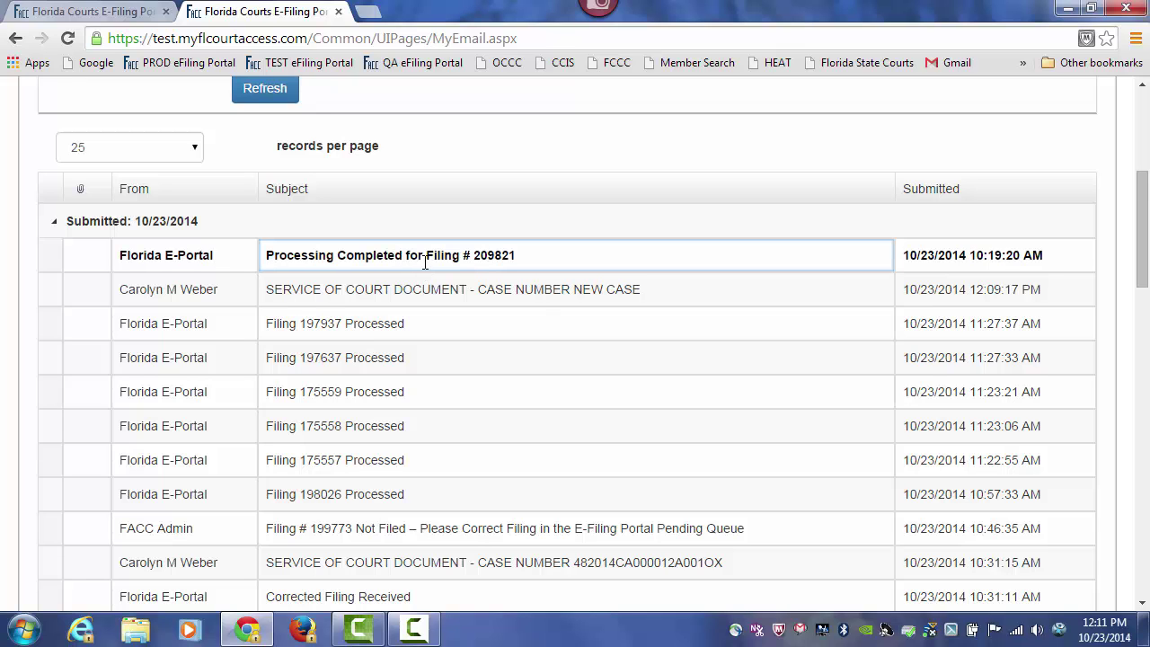
{"action": "left_click_drag", "start_coordinate": [1147, 205], "coordinate": [1146, 464]}
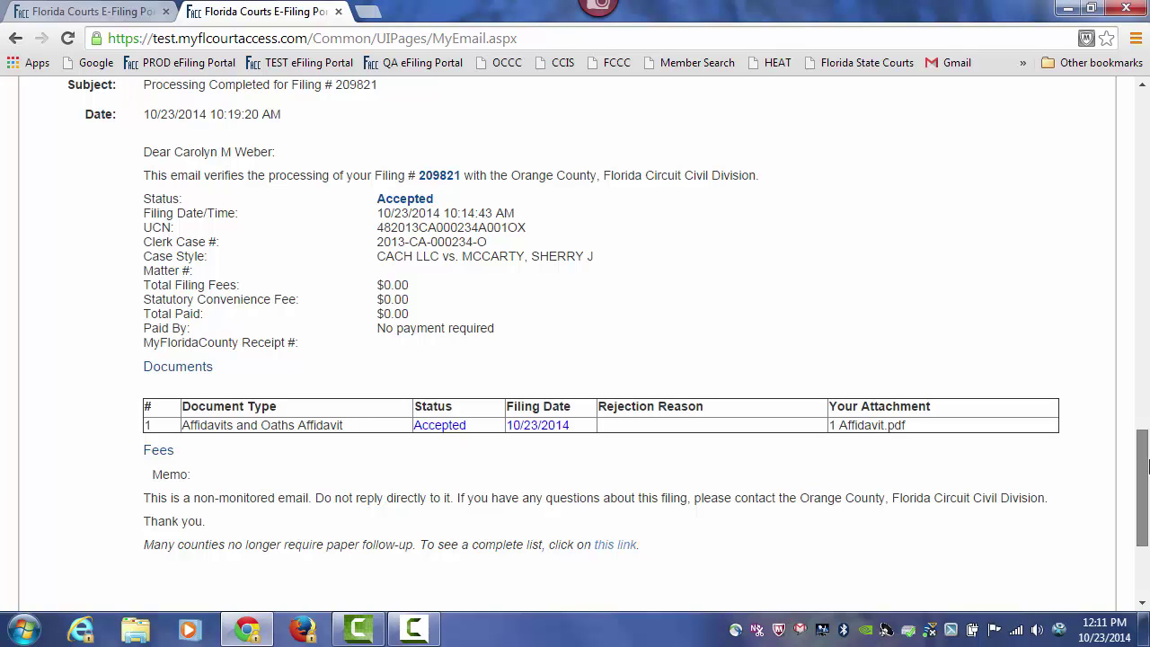
{"action": "left_click_drag", "start_coordinate": [1146, 464], "coordinate": [1146, 212]}
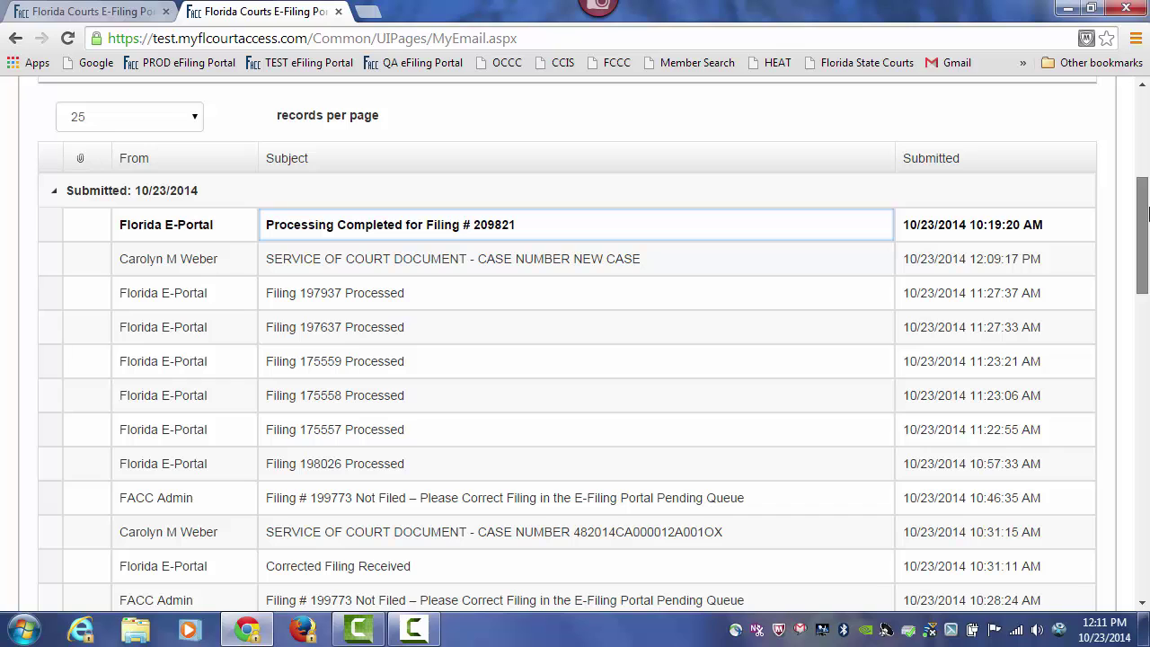
{"action": "left_click_drag", "start_coordinate": [1146, 212], "coordinate": [1146, 106]}
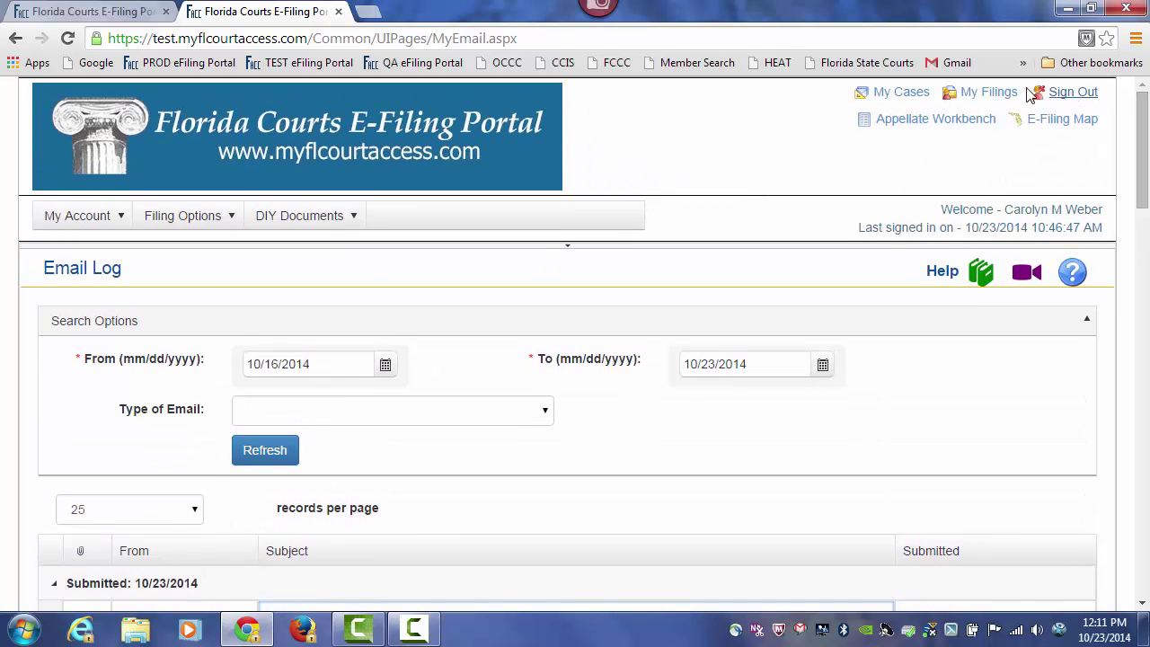
- Go from My Filings to the E-Filing Map page
{"action": "left_click", "coordinate": [995, 93]}
{"action": "scroll", "coordinate": [1042, 262], "scroll_direction": "down", "scroll_amount": 3}
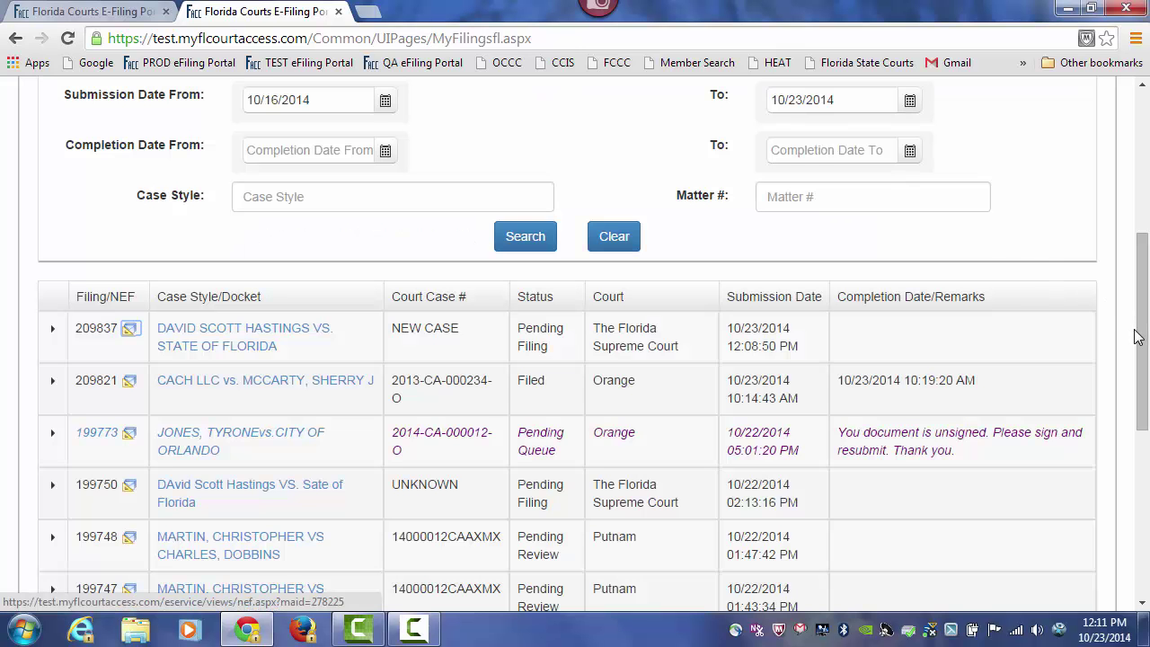
{"action": "left_click_drag", "start_coordinate": [1145, 308], "coordinate": [1144, 166]}
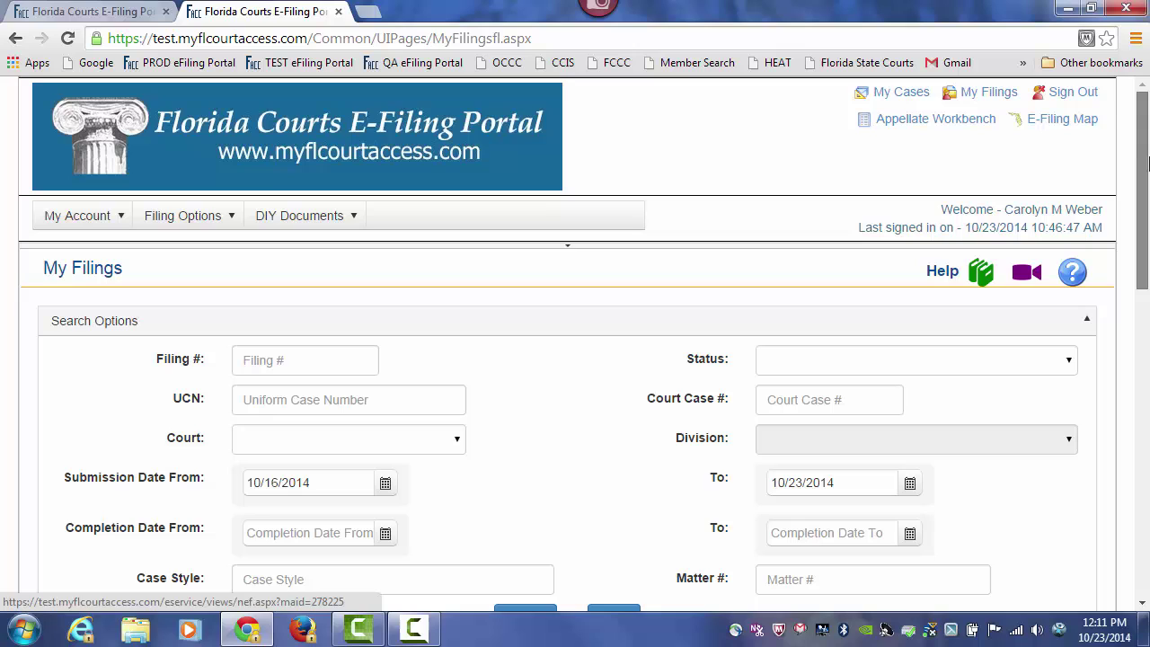
{"action": "left_click", "coordinate": [1086, 121]}
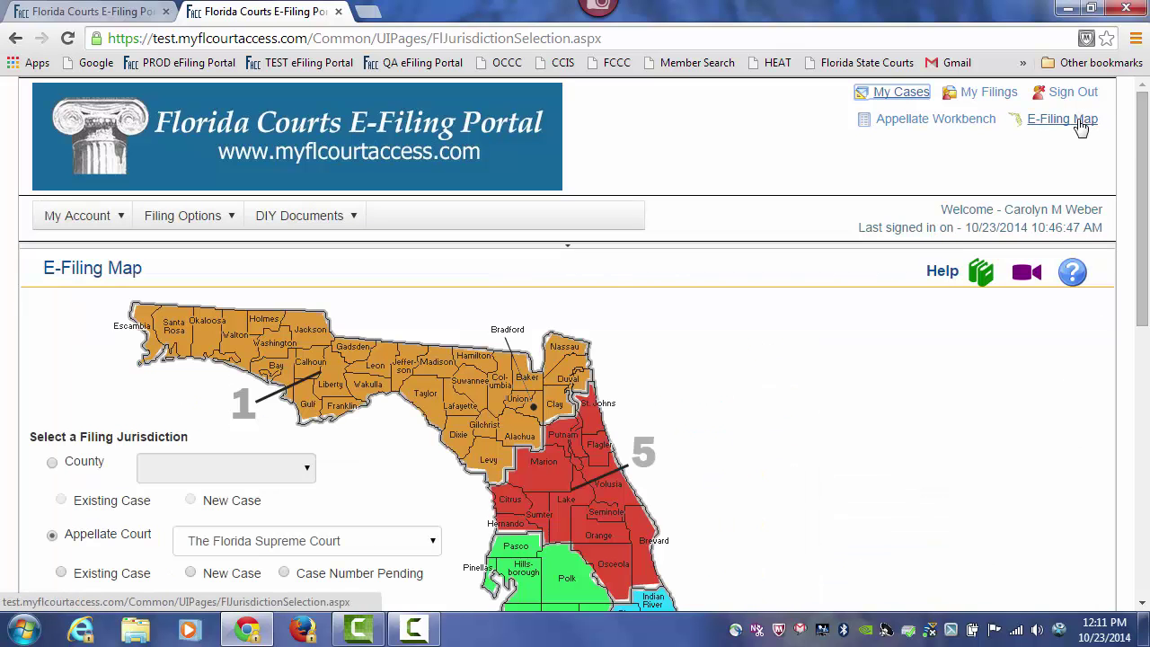